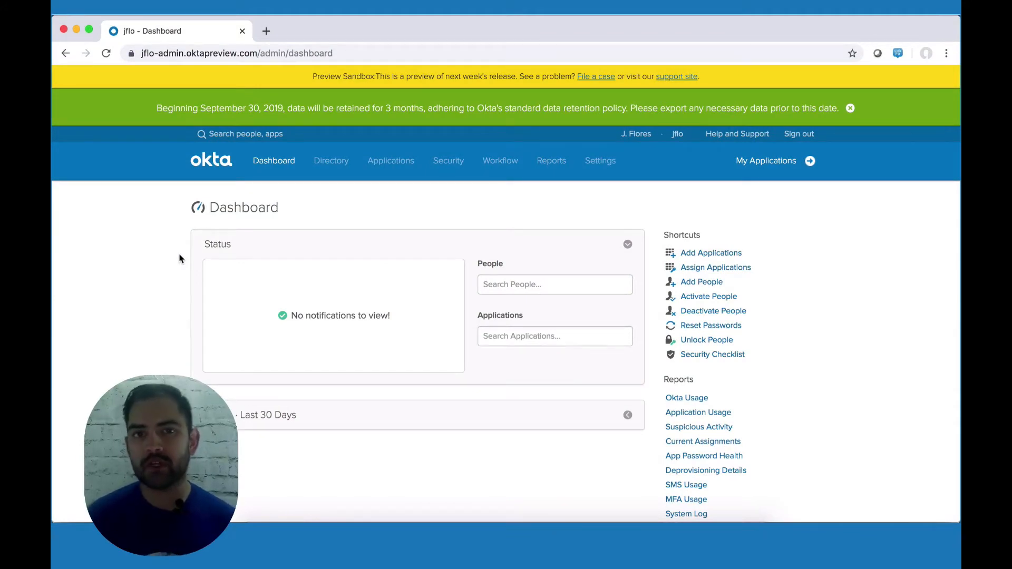
Step: Reveal the Workflow dropdown in the Admin Console's top navigation
mouse_move(492, 162)
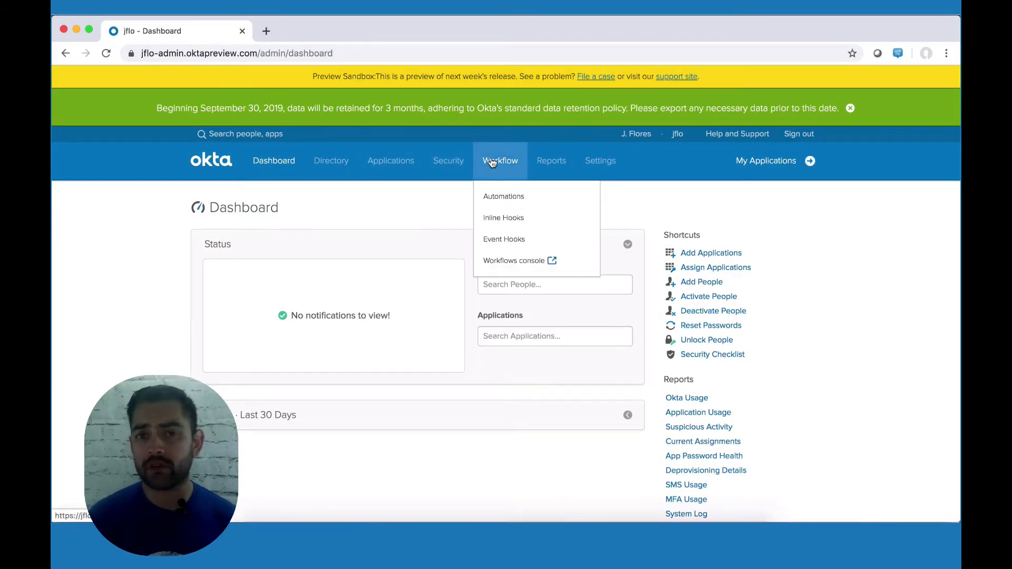
Step: Go to the Workflows console and start a new flow in the Shared Folder
left_click(513, 262)
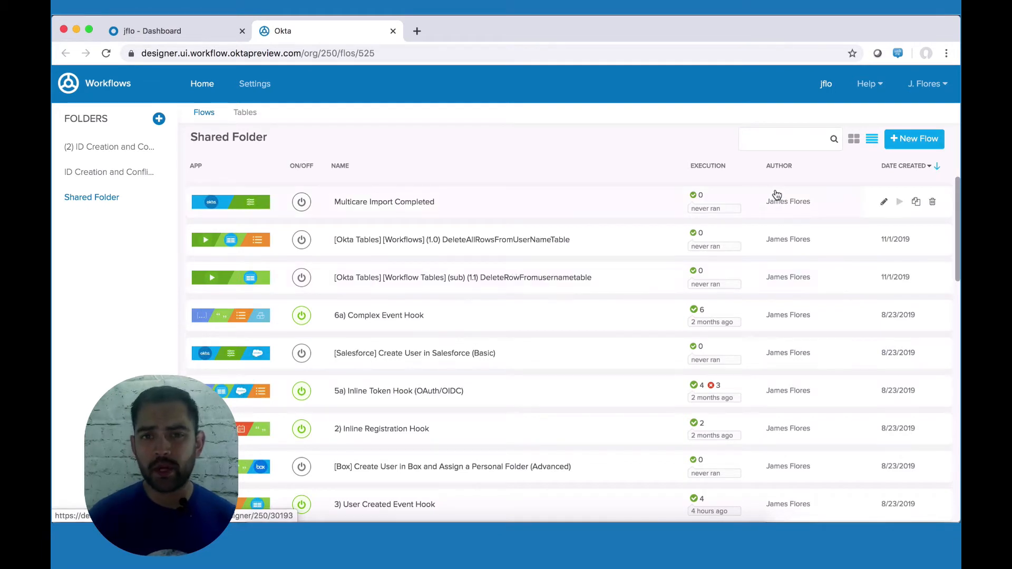
left_click(914, 142)
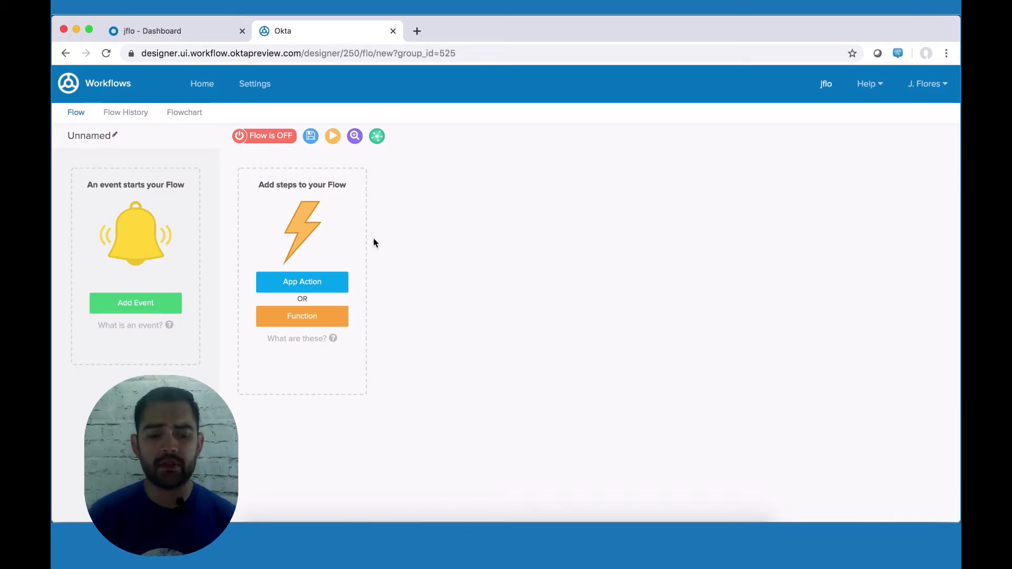
Step: Trigger the flow on Okta User Assigned to Application for salesforce, instance Salesforce.com
left_click(161, 305)
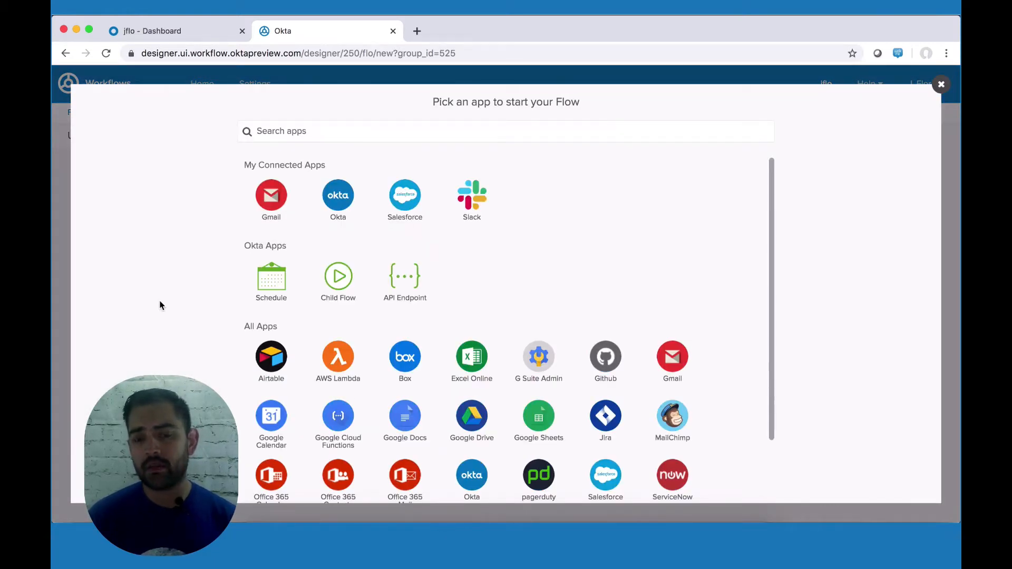
left_click(331, 197)
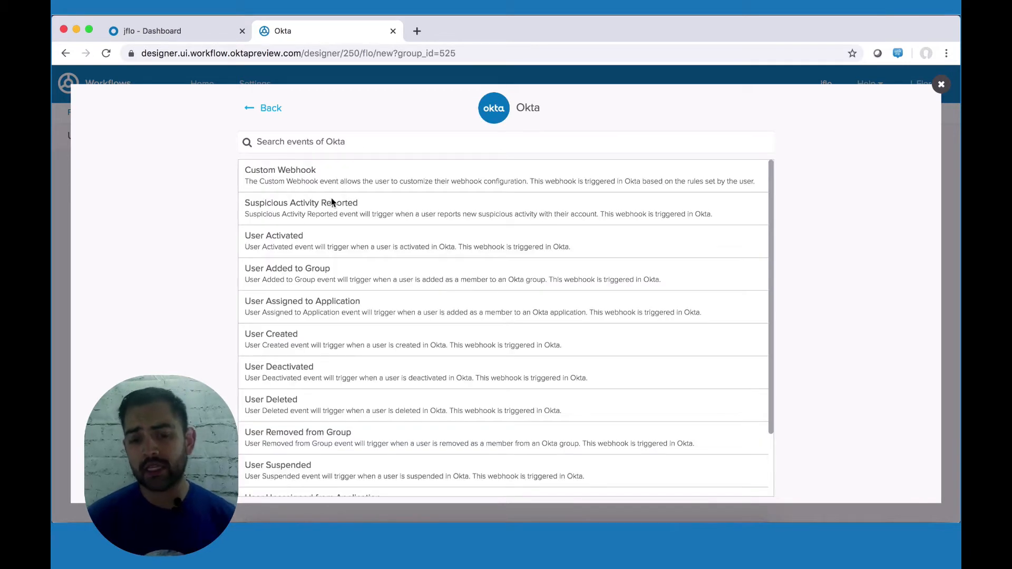
scroll(331, 200, "down", 2)
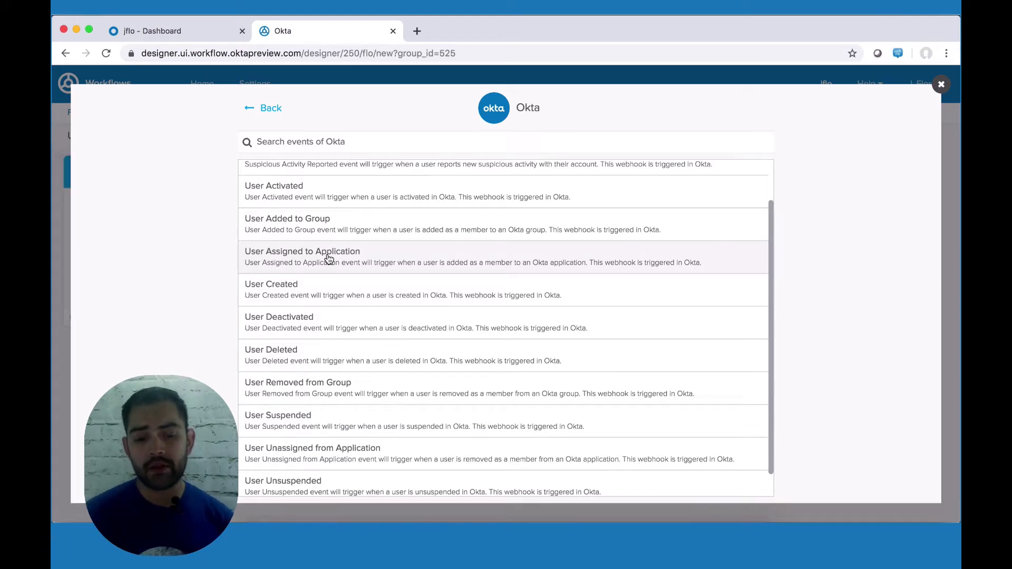
left_click(328, 258)
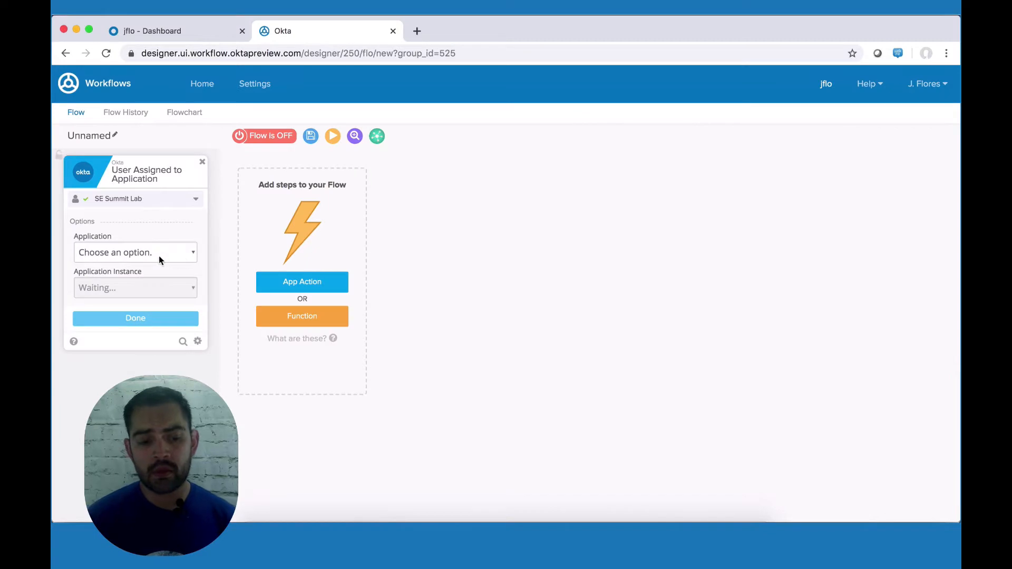
left_click(167, 254)
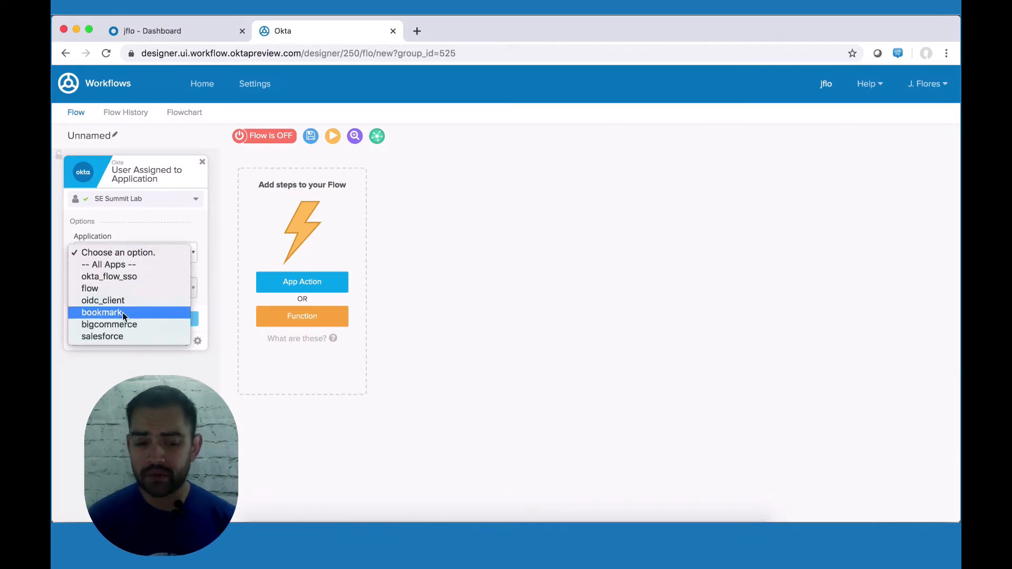
left_click(114, 336)
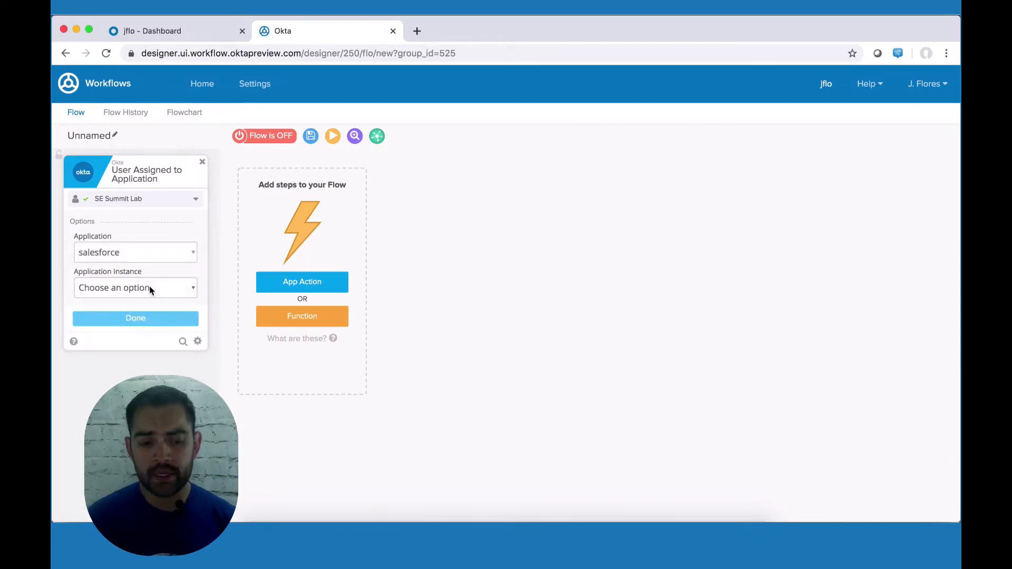
left_click(158, 288)
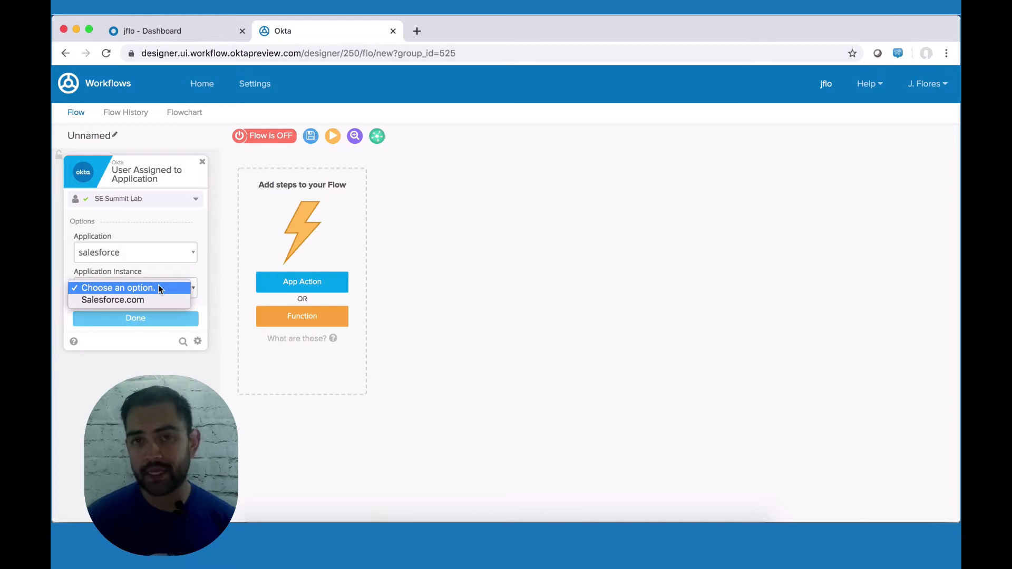
left_click(129, 300)
left_click(144, 319)
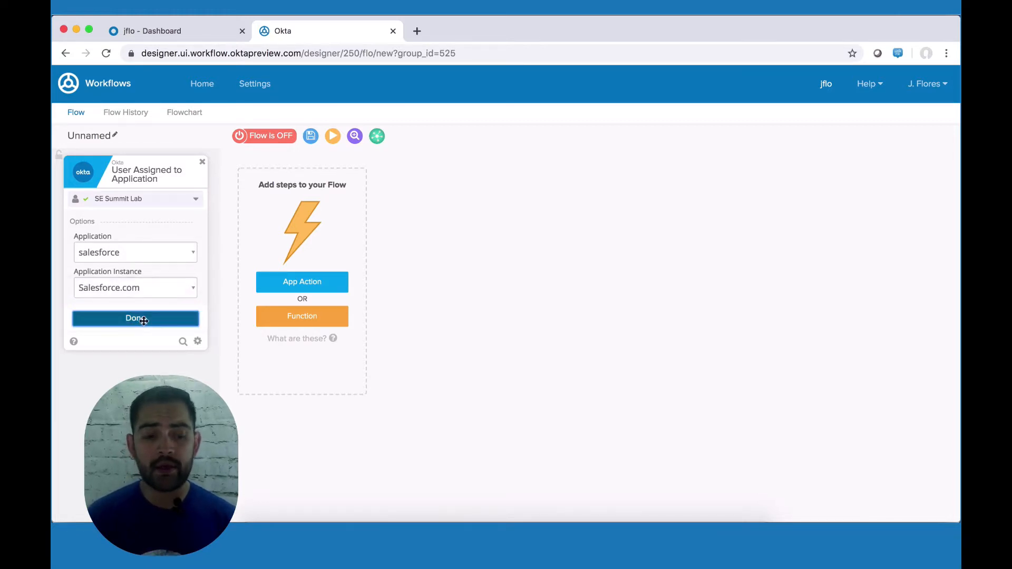
Step: Add a Salesforce Search Users action after the trigger
left_click(329, 285)
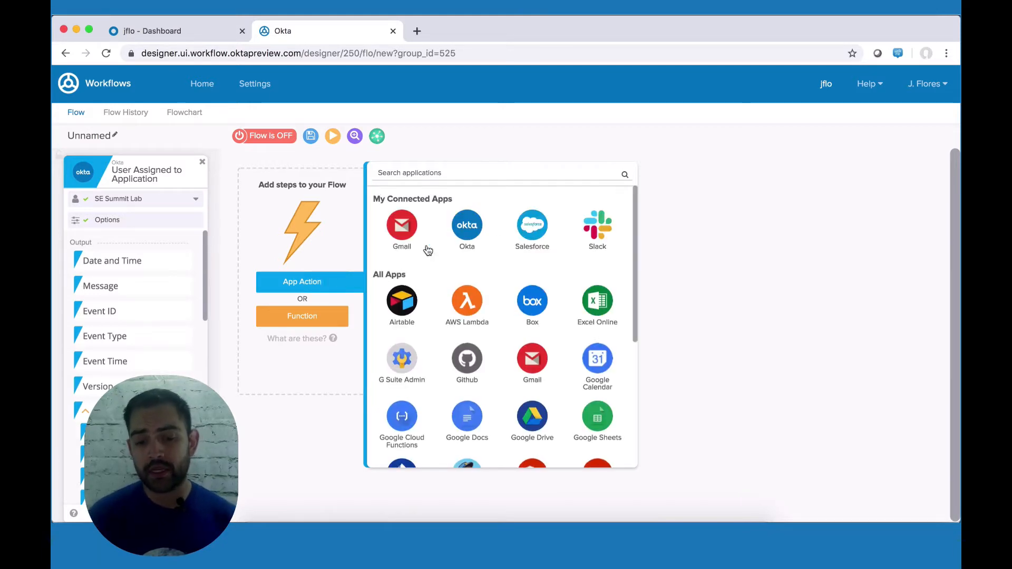
left_click(538, 236)
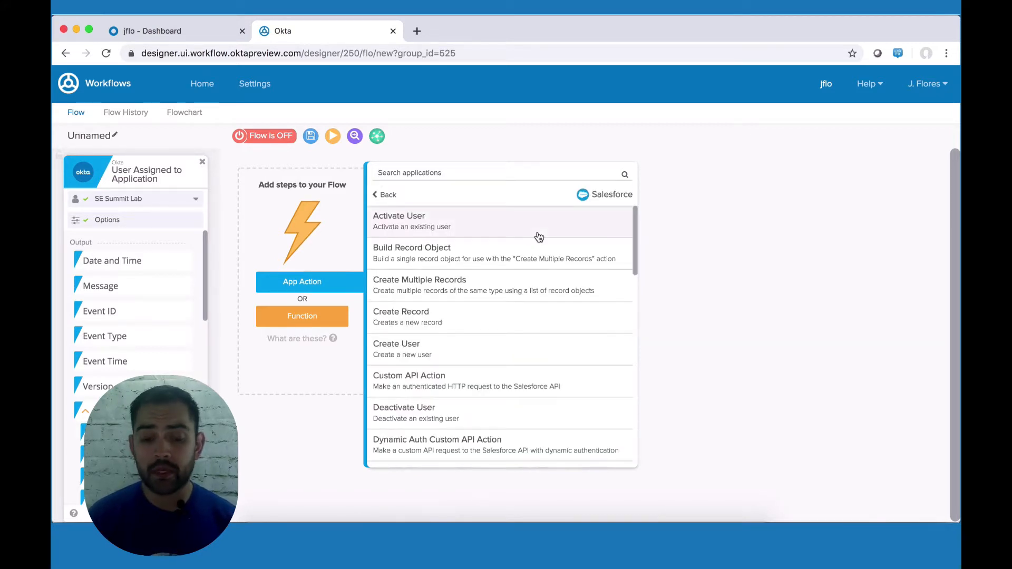
scroll(538, 236, "down", 6)
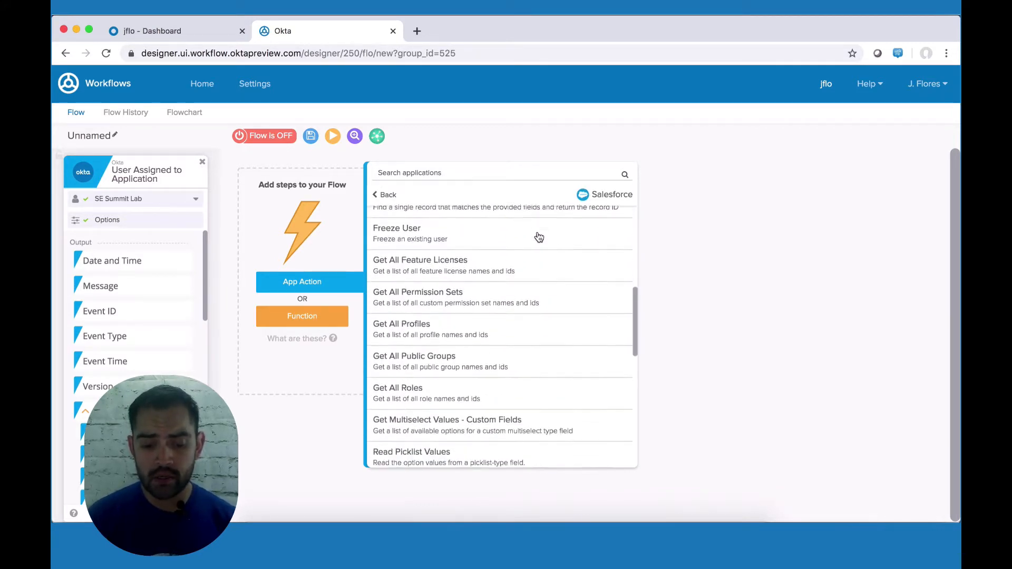
scroll(539, 237, "down", 5)
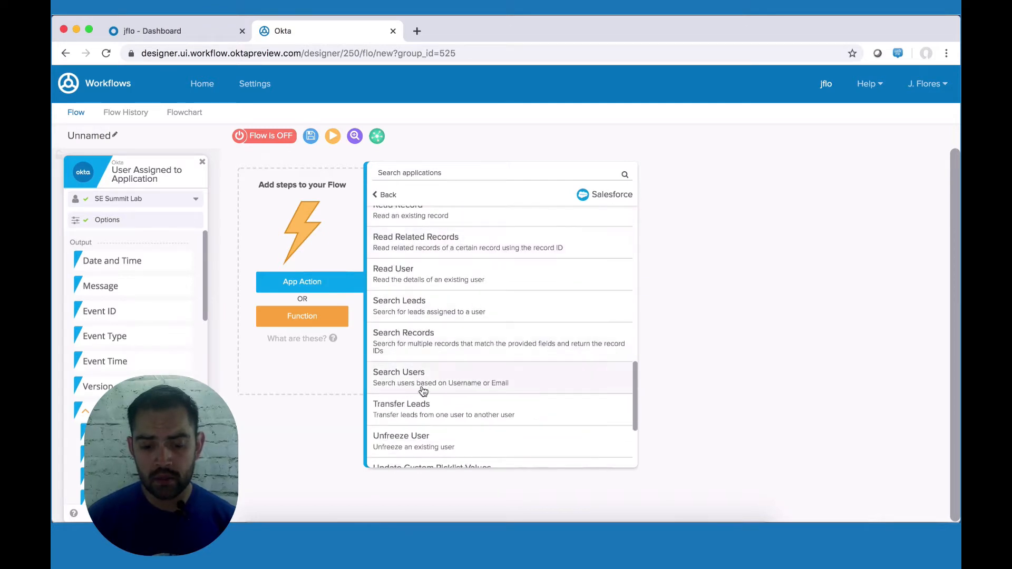
left_click(432, 382)
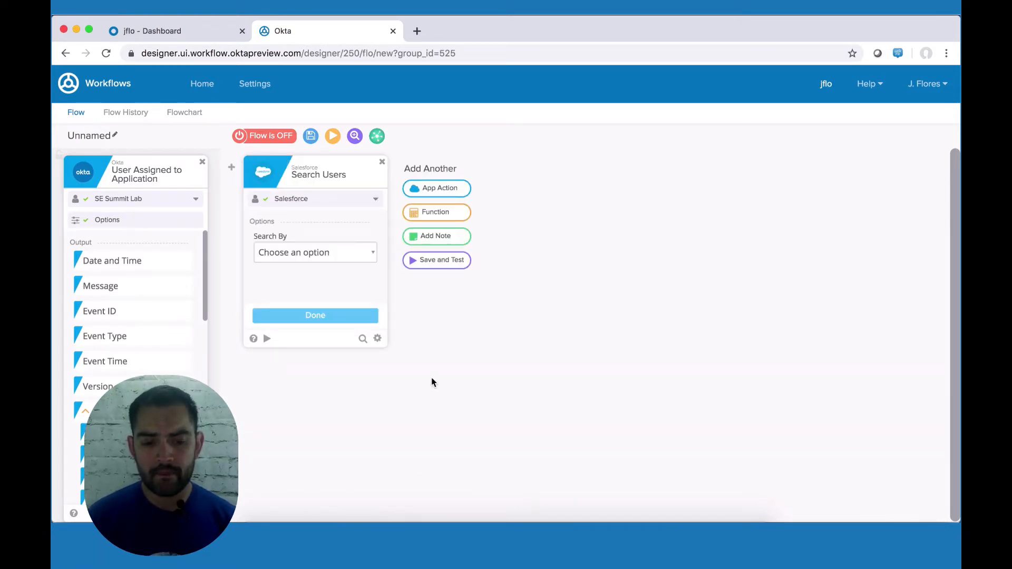
Step: Search by Username, returning User ID, names, Username, Email, Is Active? and Is Frozen?
left_click(350, 254)
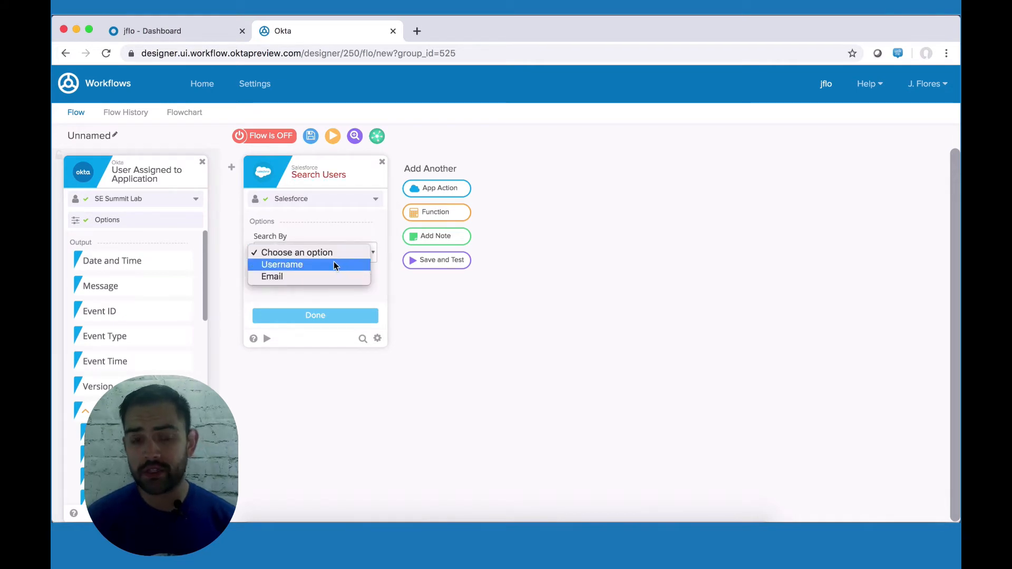
left_click(333, 264)
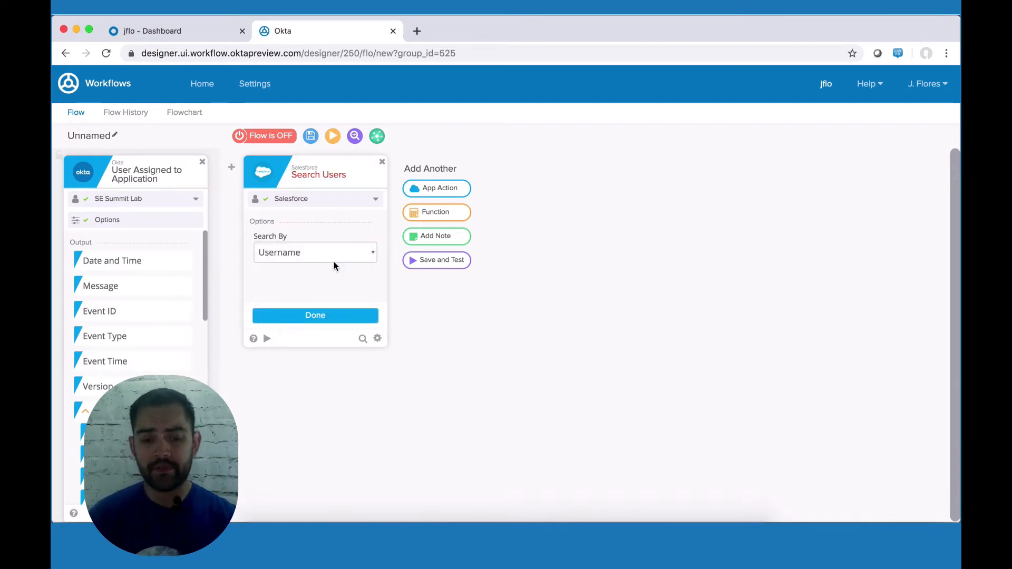
left_click(333, 316)
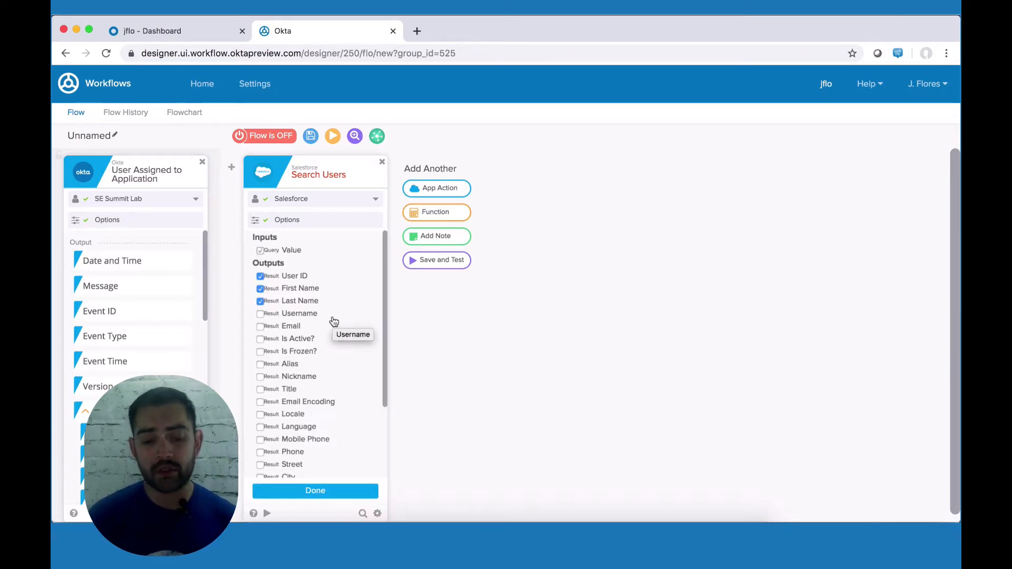
left_click(260, 315)
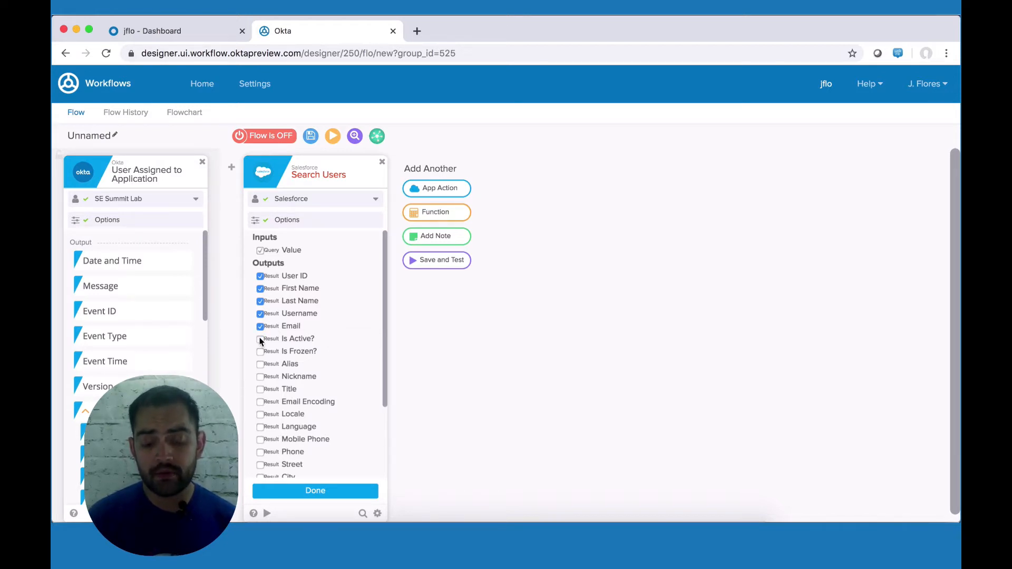
left_click(260, 339)
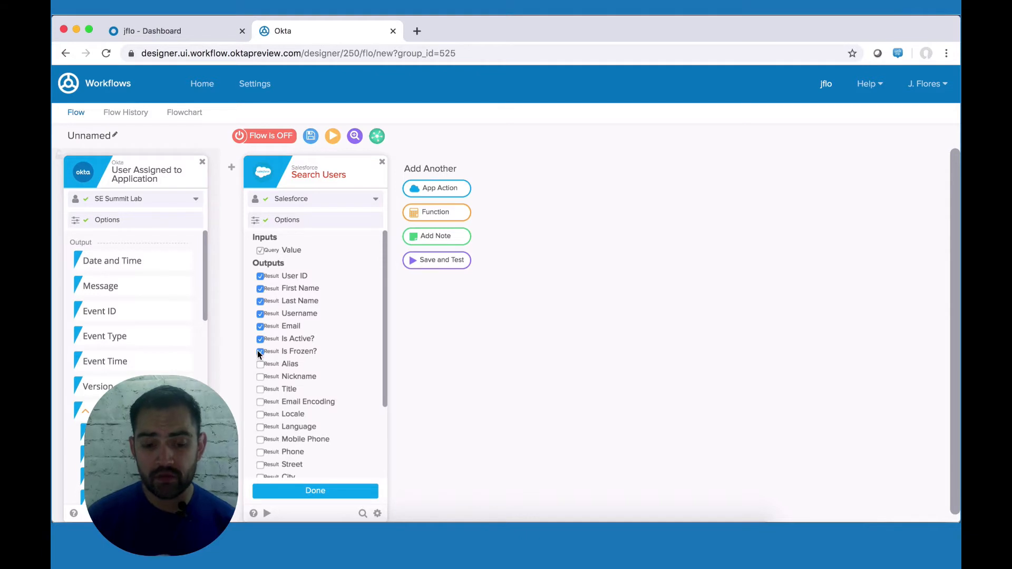
left_click(317, 491)
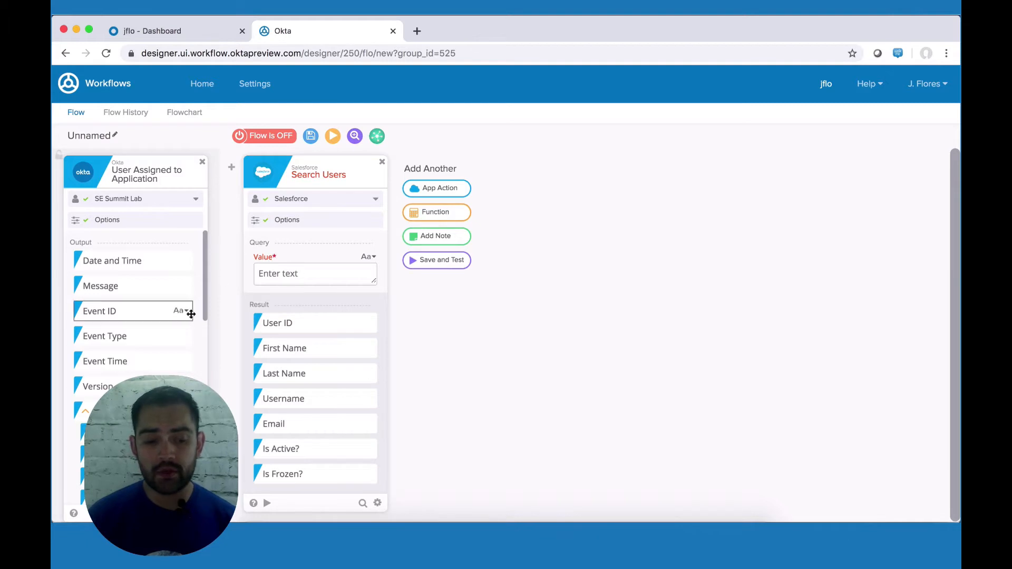
Step: Feed the trigger's Alternate ID into the Search Users Value field
scroll(114, 367, "down", 2)
scroll(115, 370, "down", 1)
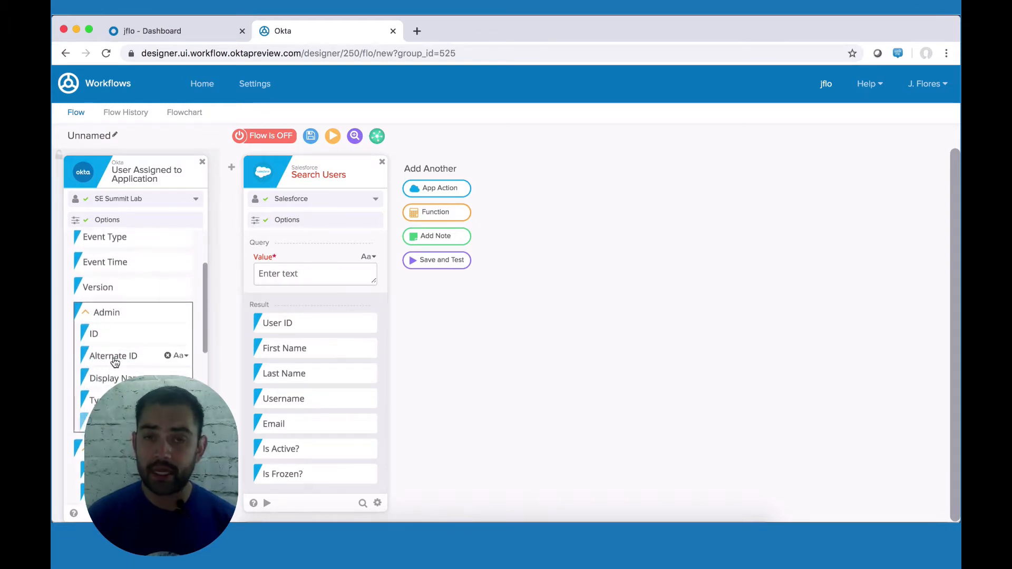
left_click_drag(102, 360, 283, 274)
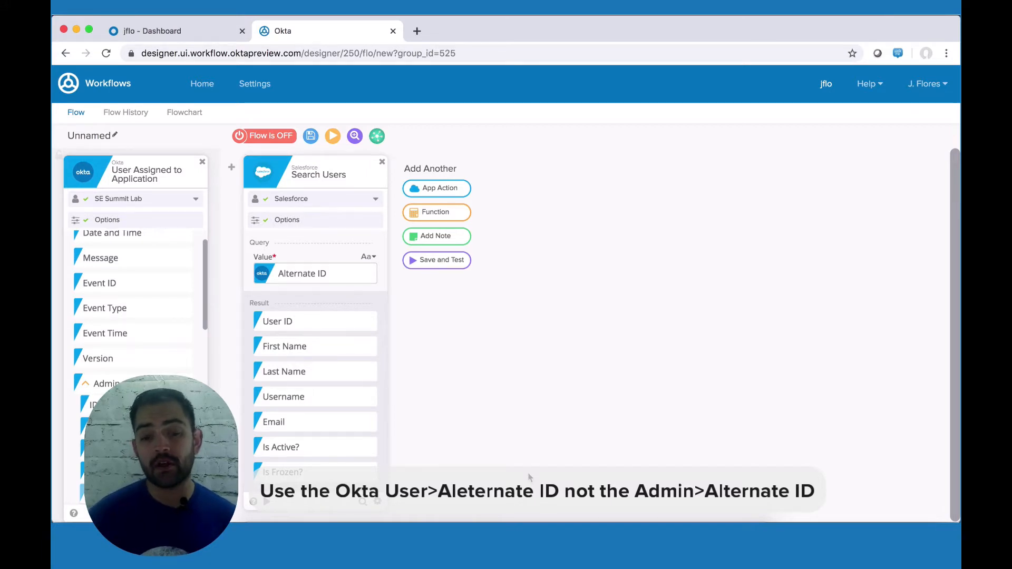
left_click(445, 212)
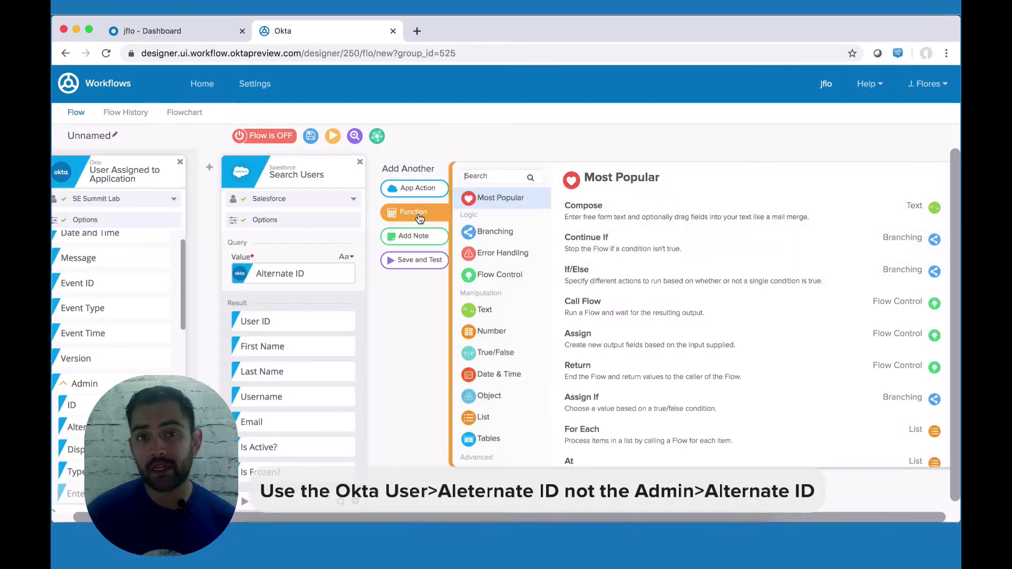
Step: Add an If/Else testing whether the Salesforce User ID is empty against 'null'
left_click(596, 279)
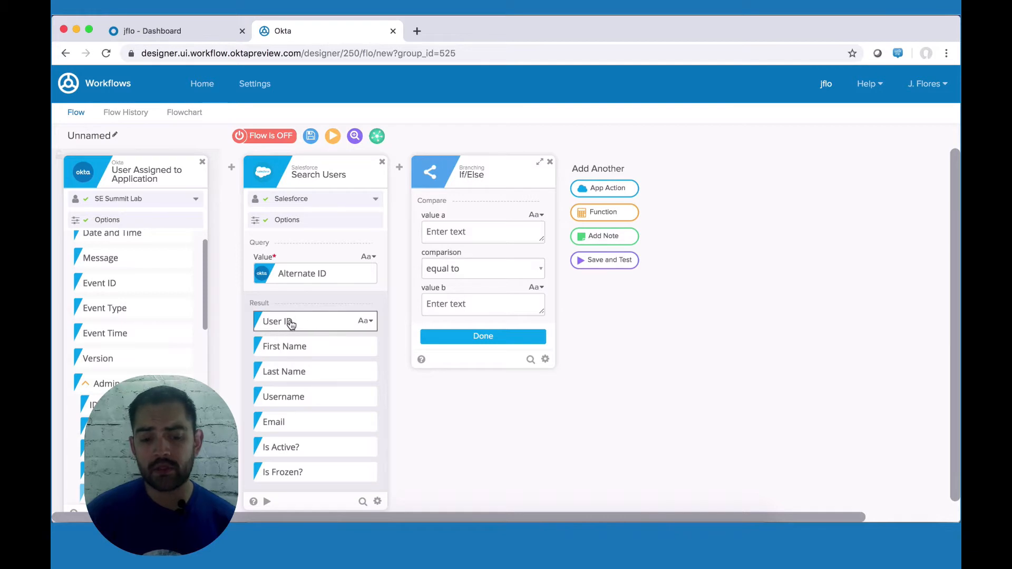
left_click_drag(291, 323, 456, 233)
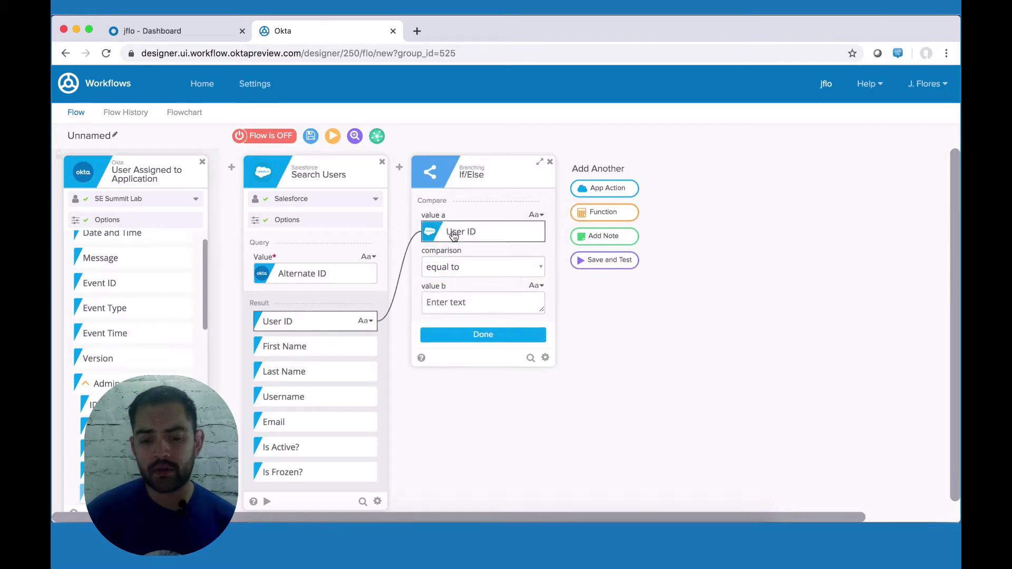
left_click(471, 265)
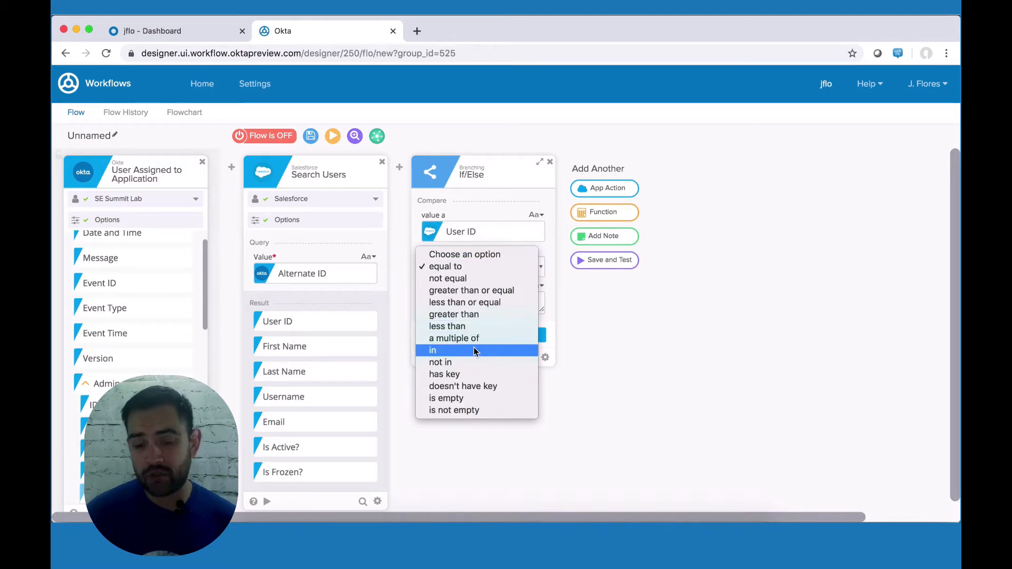
left_click(469, 399)
type("null")
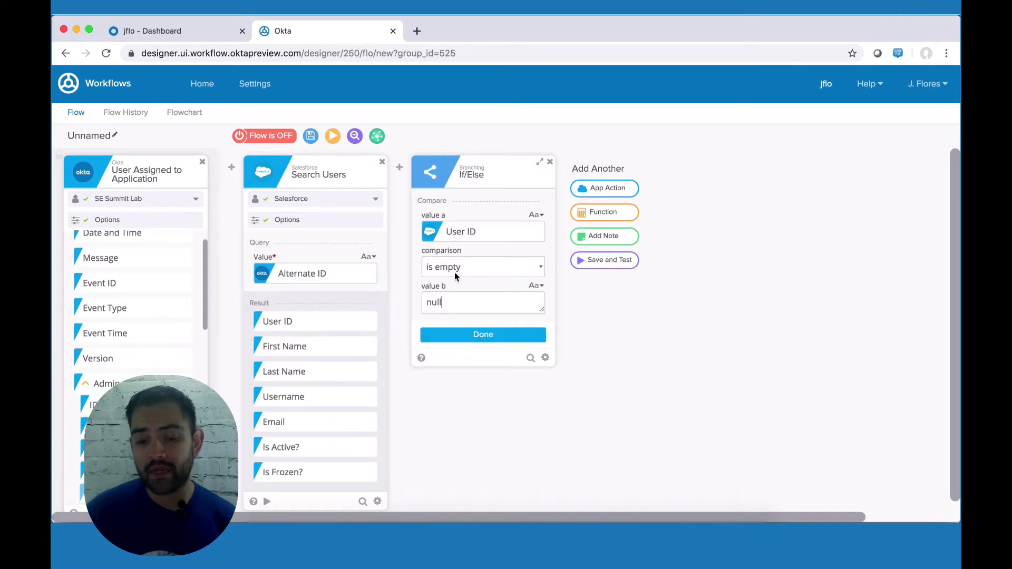
left_click(483, 336)
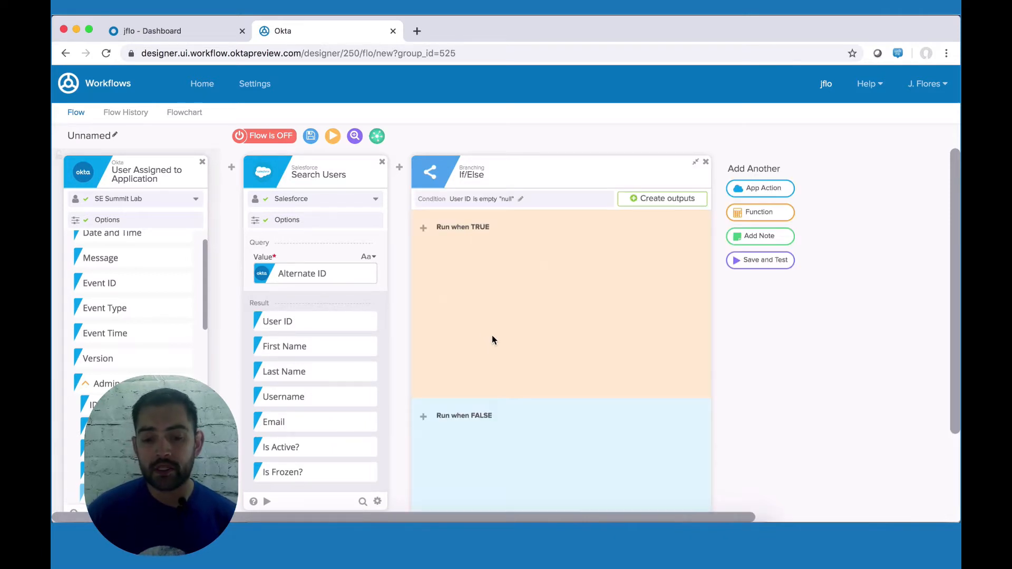
Step: Add a Continue If function card to the Run when FALSE branch
scroll(492, 336, "down", 1)
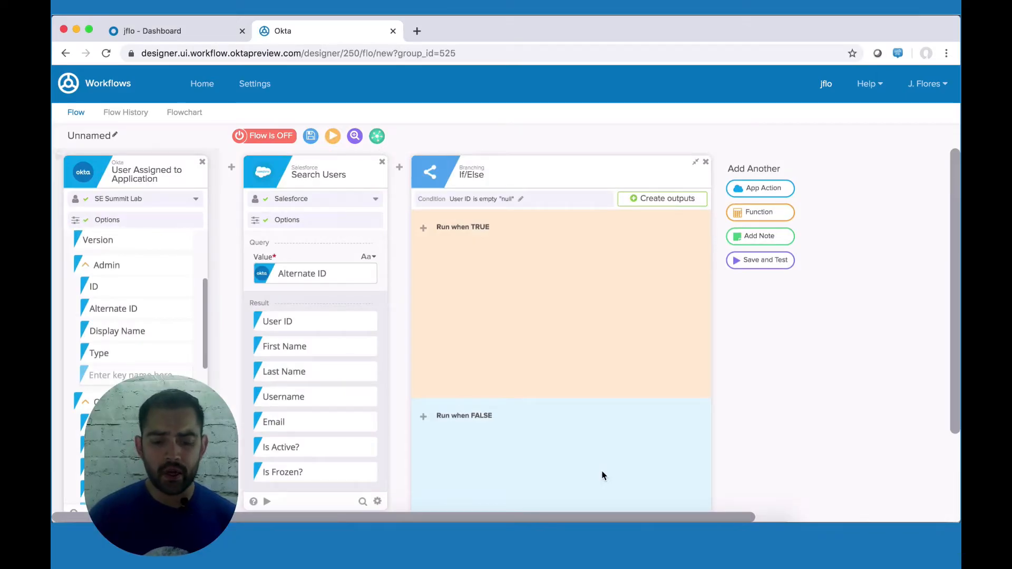
scroll(603, 474, "down", 10)
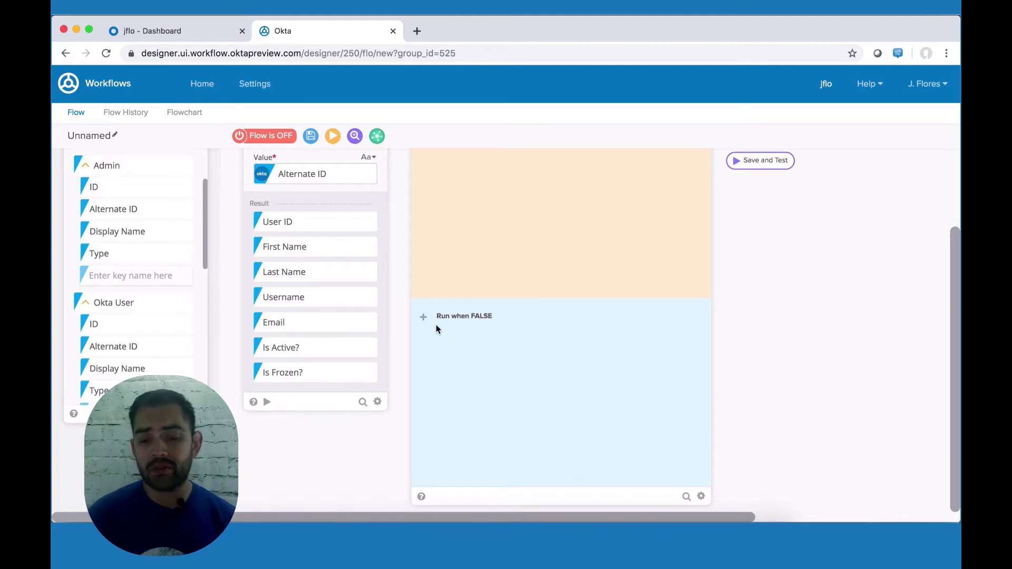
mouse_move(423, 318)
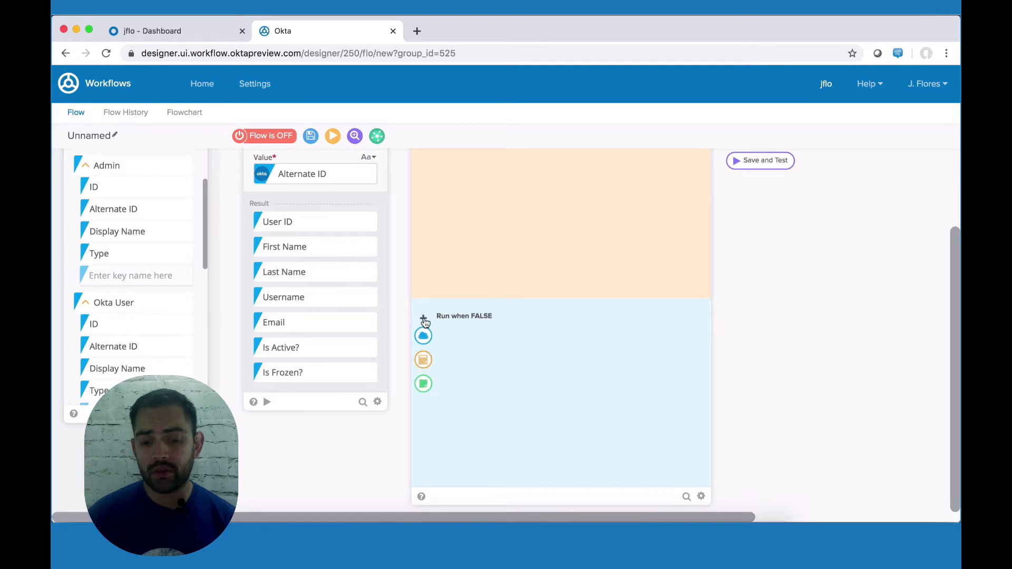
left_click(425, 362)
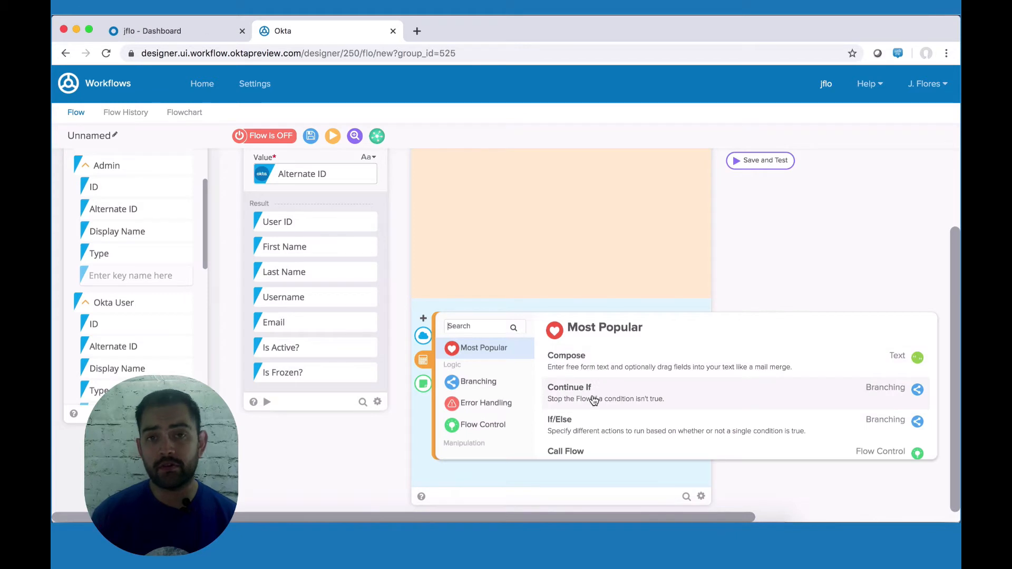
left_click(594, 401)
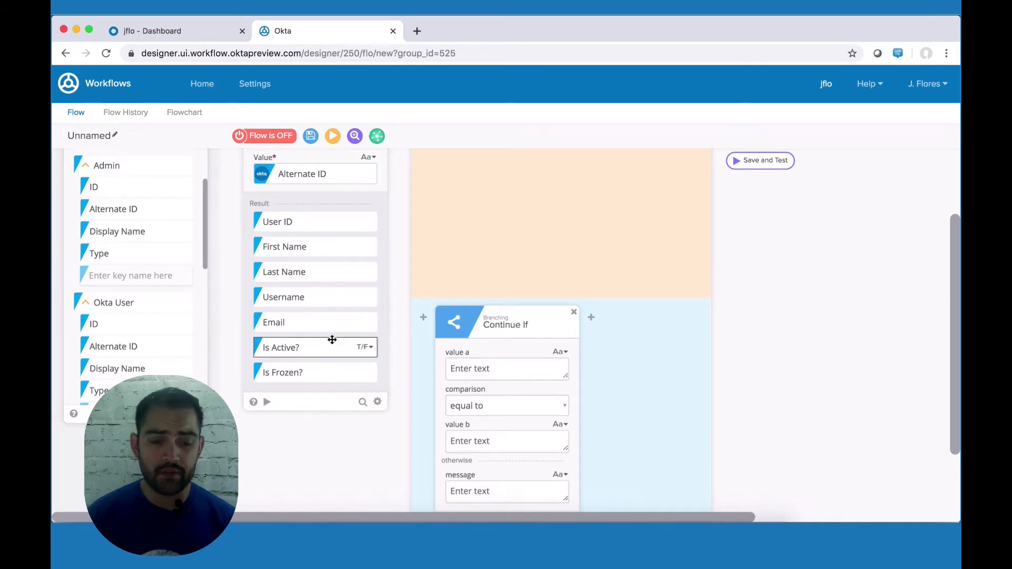
Step: Make the Continue If compare Salesforce Is Active? equal to False
scroll(332, 327, "up", 4)
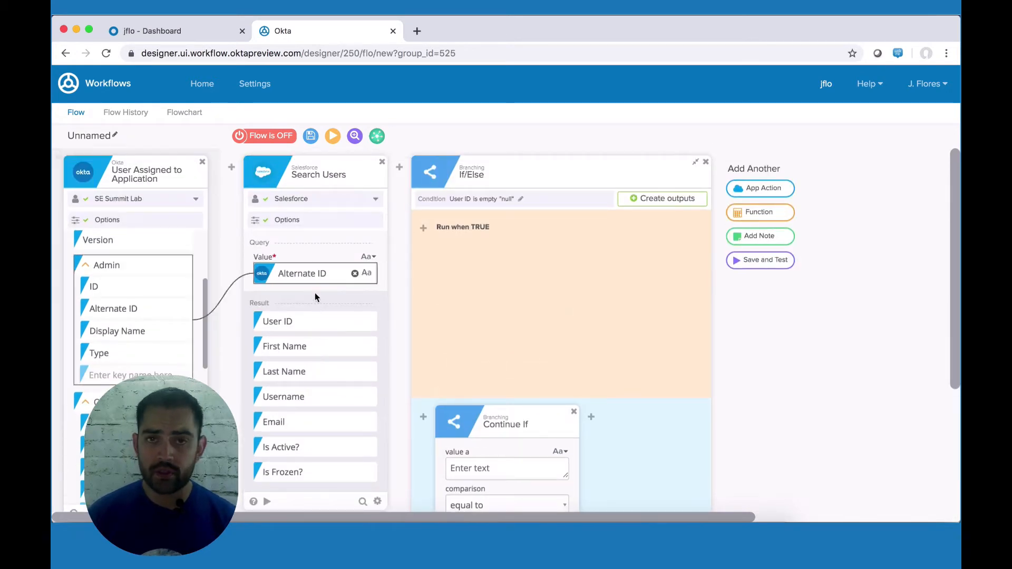
scroll(314, 369, "down", 2)
left_click_drag(295, 410, 493, 430)
scroll(493, 431, "down", 3)
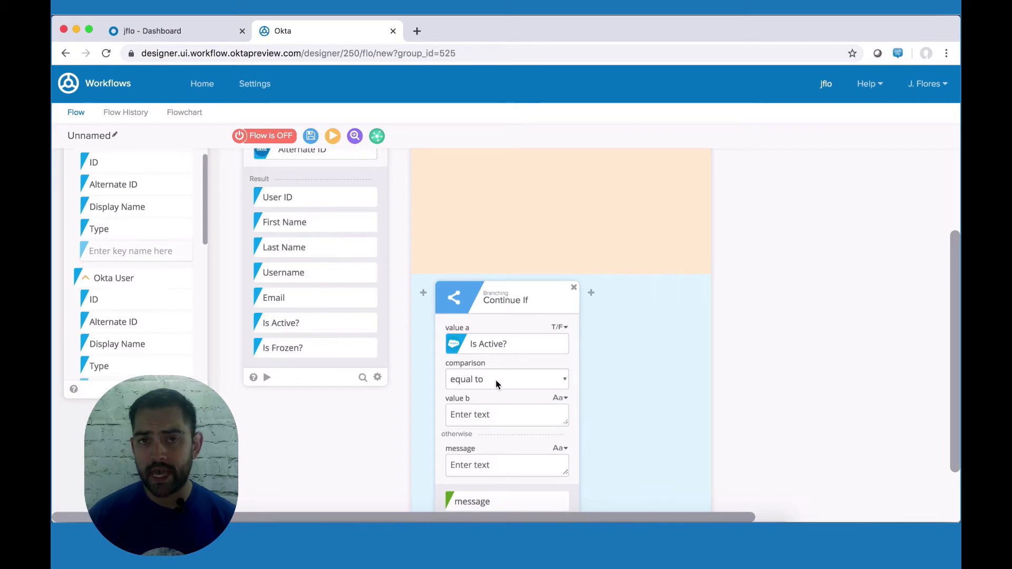
left_click(468, 415)
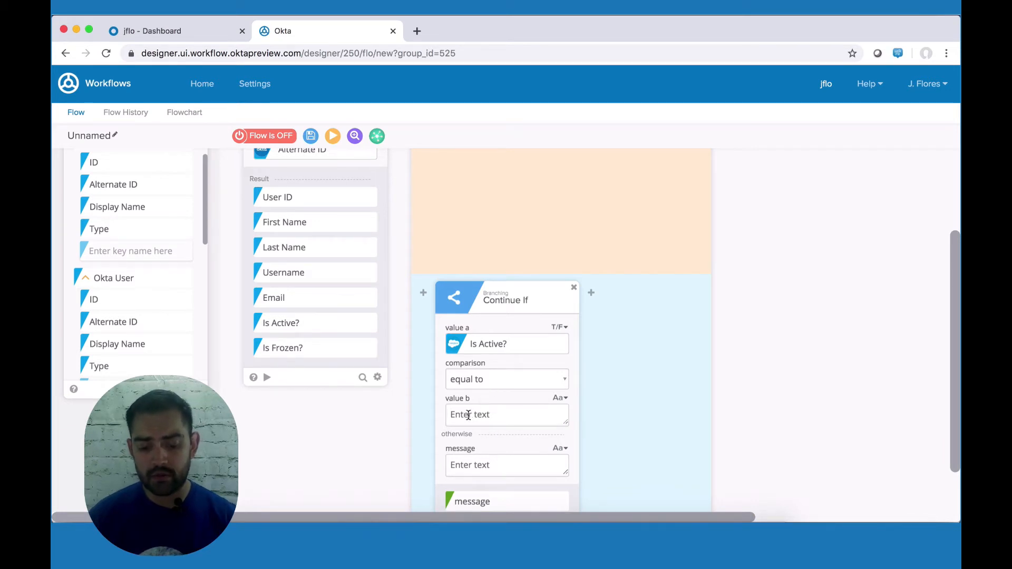
type("False")
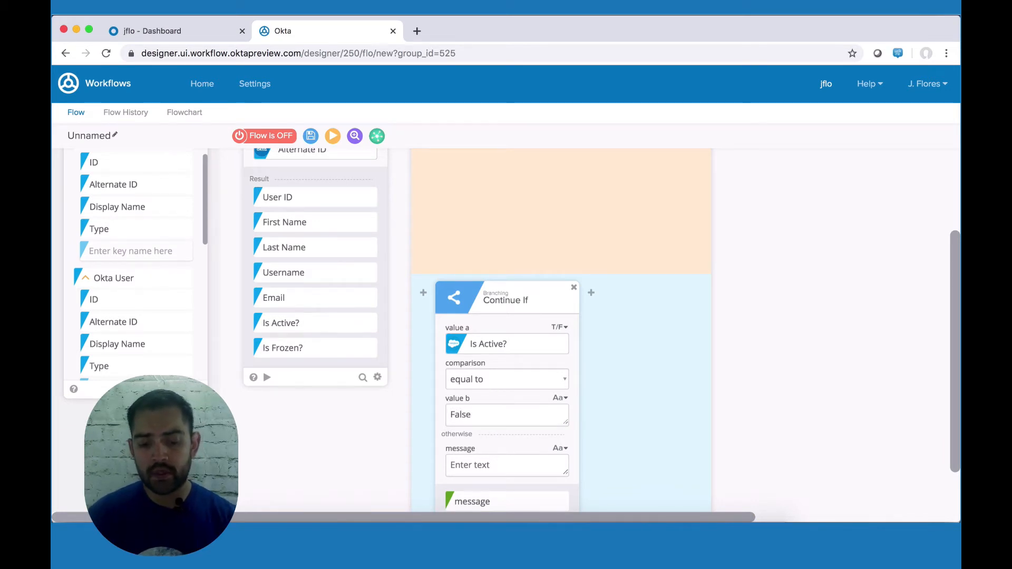
scroll(506, 329, "down", 2)
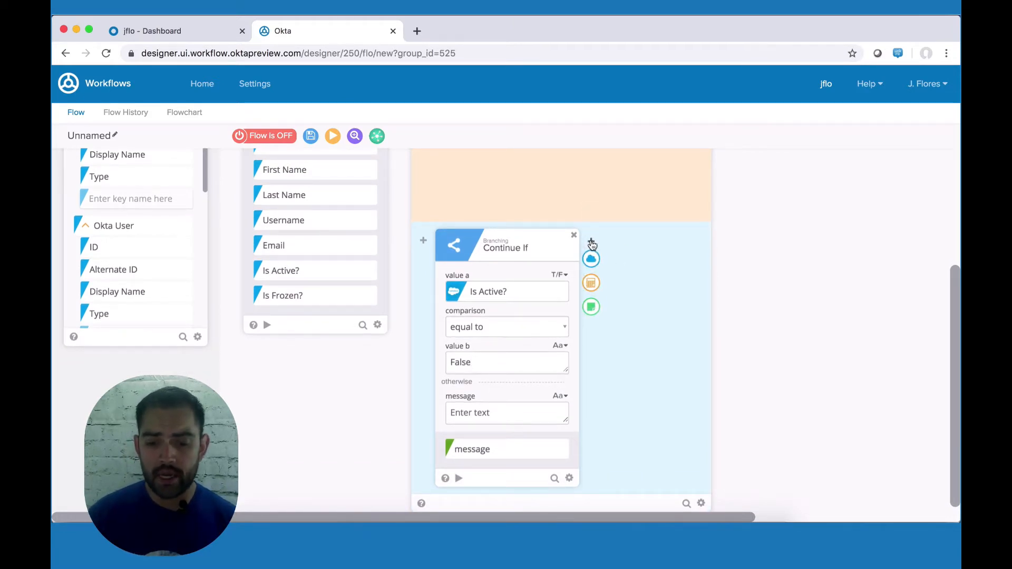
Step: Add a Salesforce Activate User card after Continue If, using the Okta user's Alternate ID as User ID
left_click(590, 258)
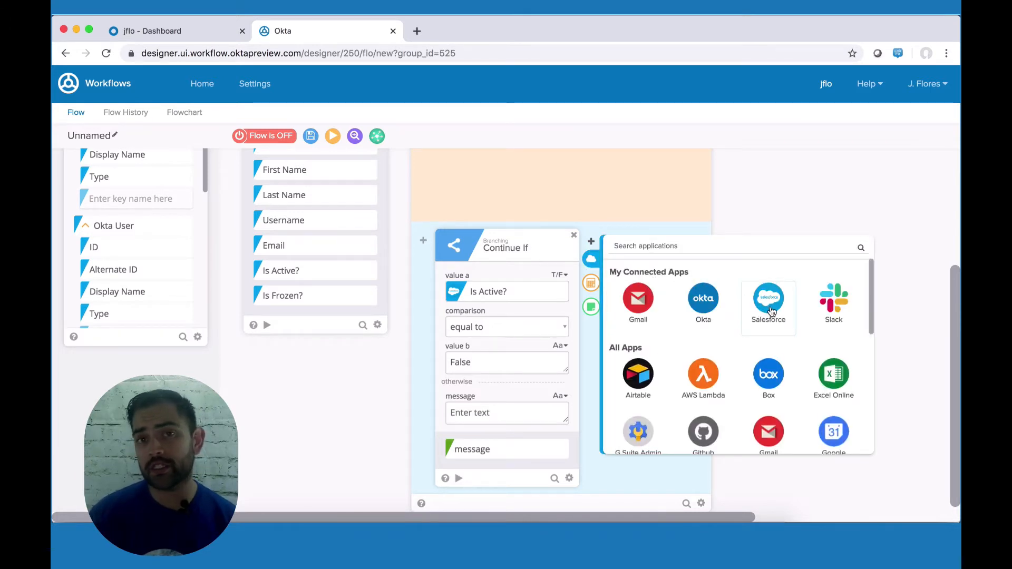
left_click(769, 303)
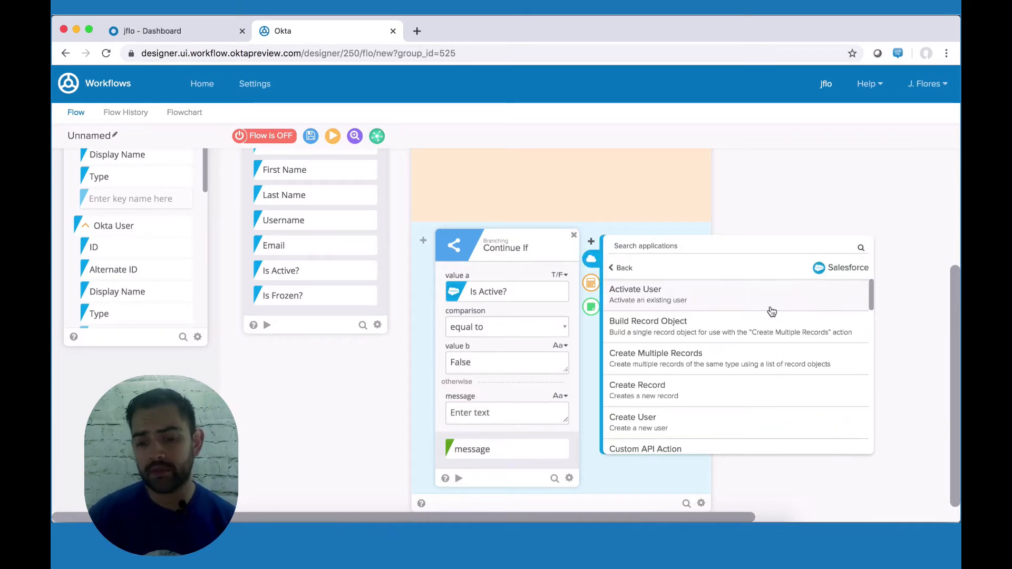
left_click(664, 299)
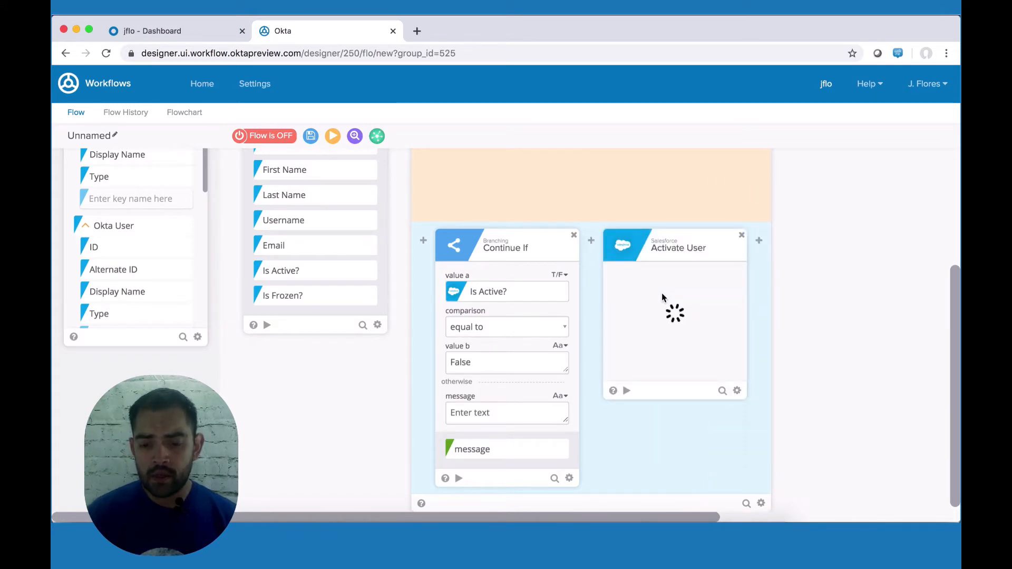
scroll(303, 283, "up", 3)
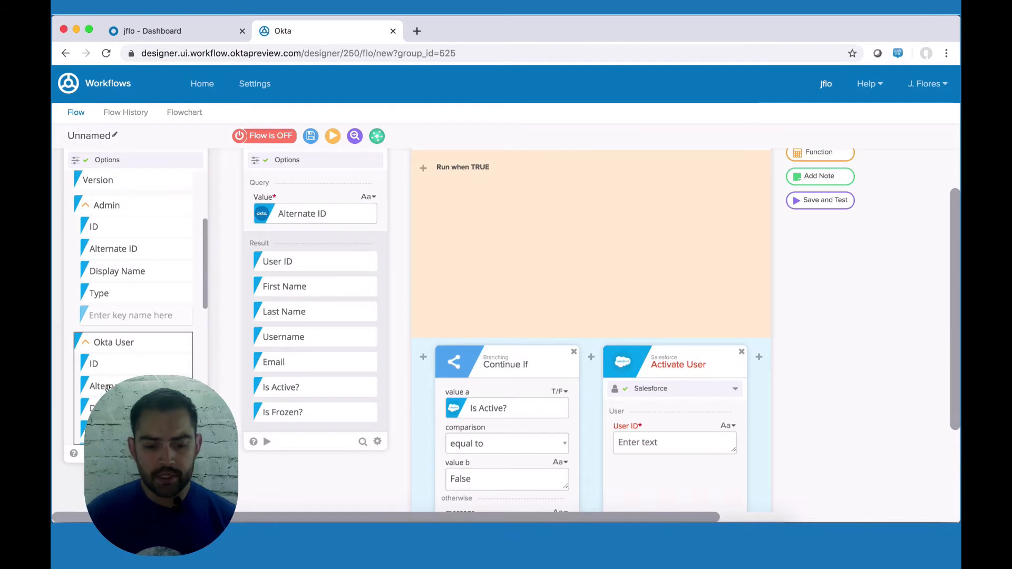
left_click_drag(107, 388, 652, 443)
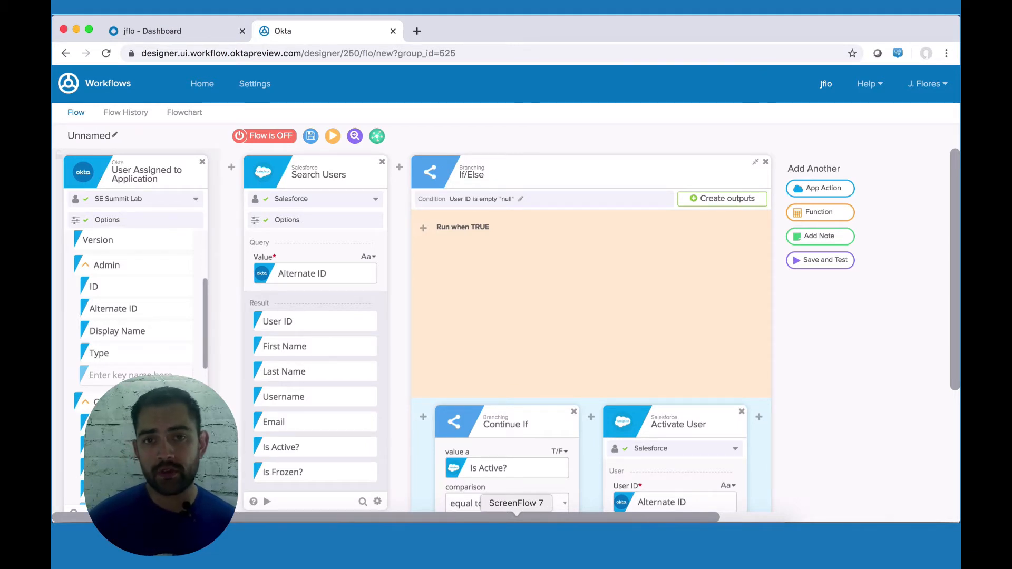
Step: Add an Okta Read User action to the Run when TRUE branch
mouse_move(424, 230)
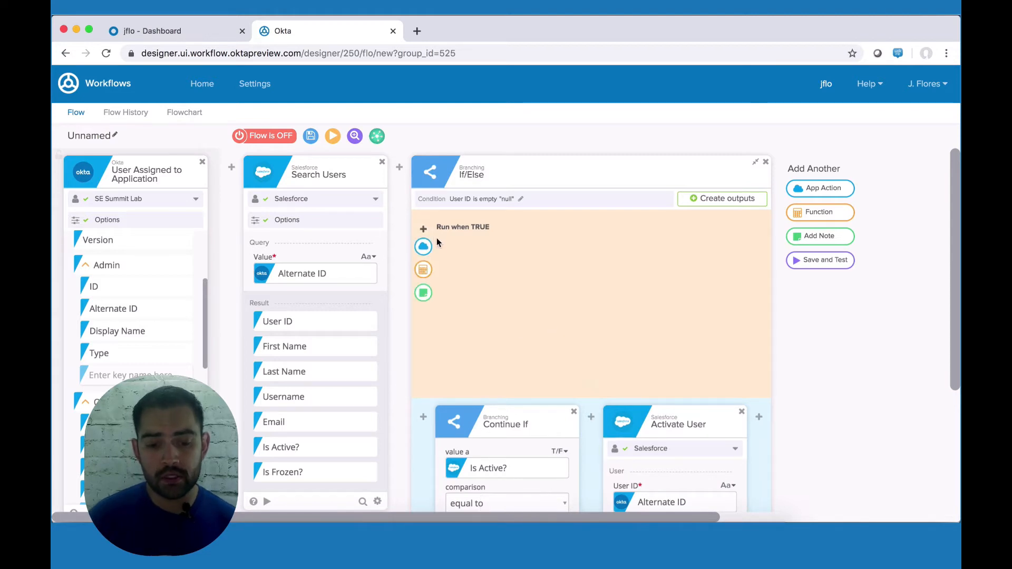
left_click(425, 248)
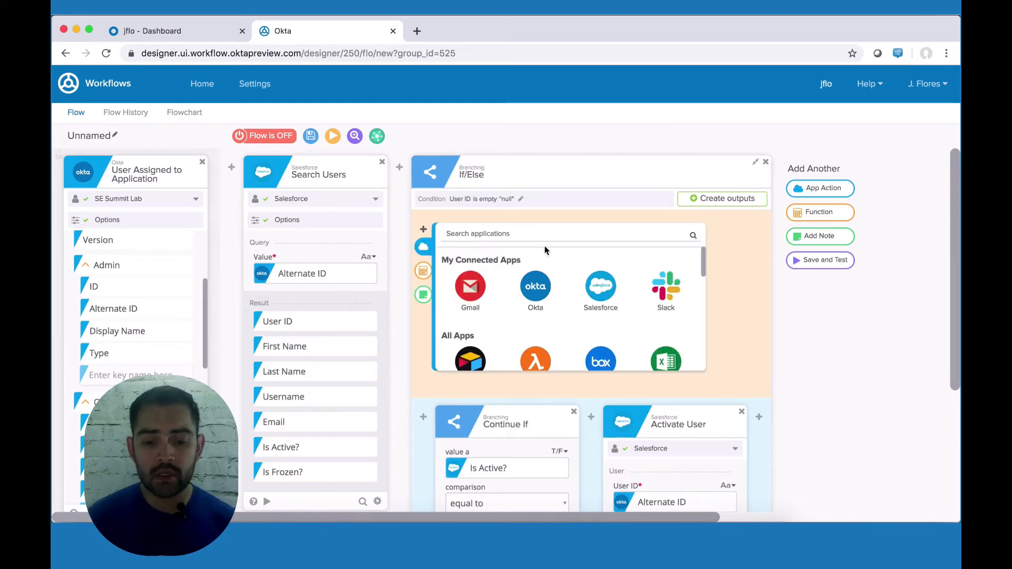
left_click(541, 297)
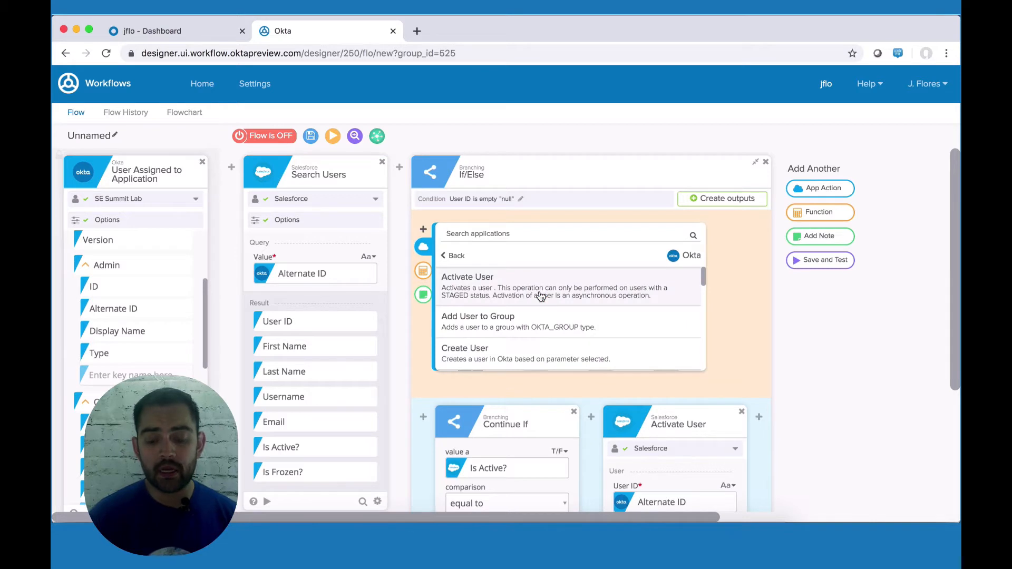
scroll(540, 296, "down", 8)
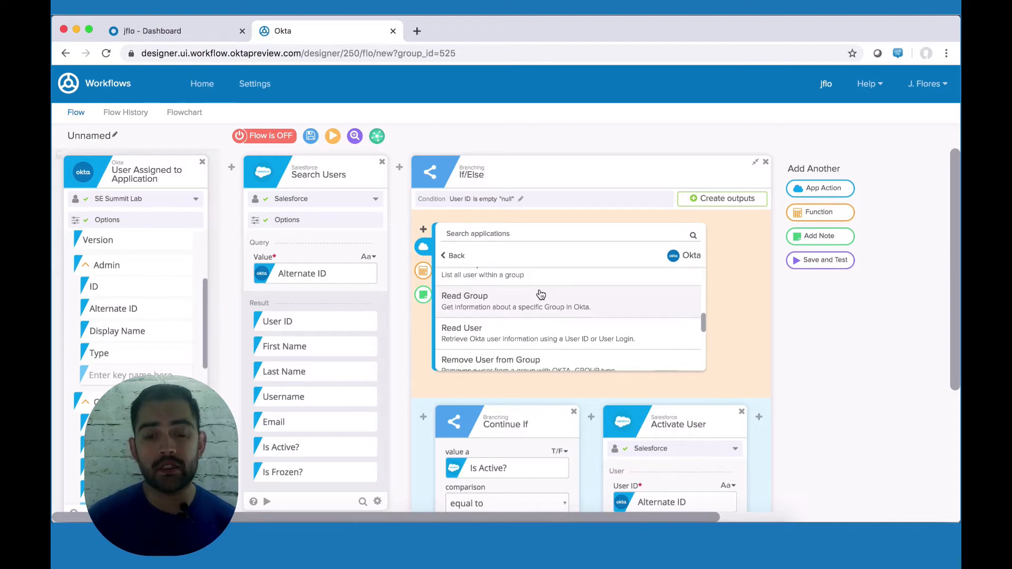
left_click(493, 331)
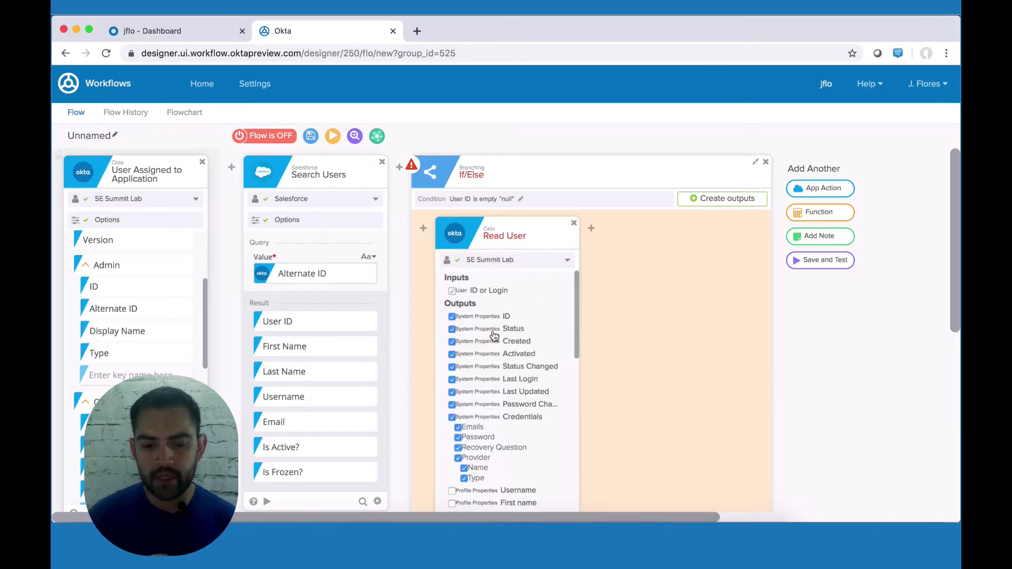
Step: Remove Created and the other unneeded system property outputs from Read User
scroll(494, 336, "down", 2)
scroll(494, 333, "up", 1)
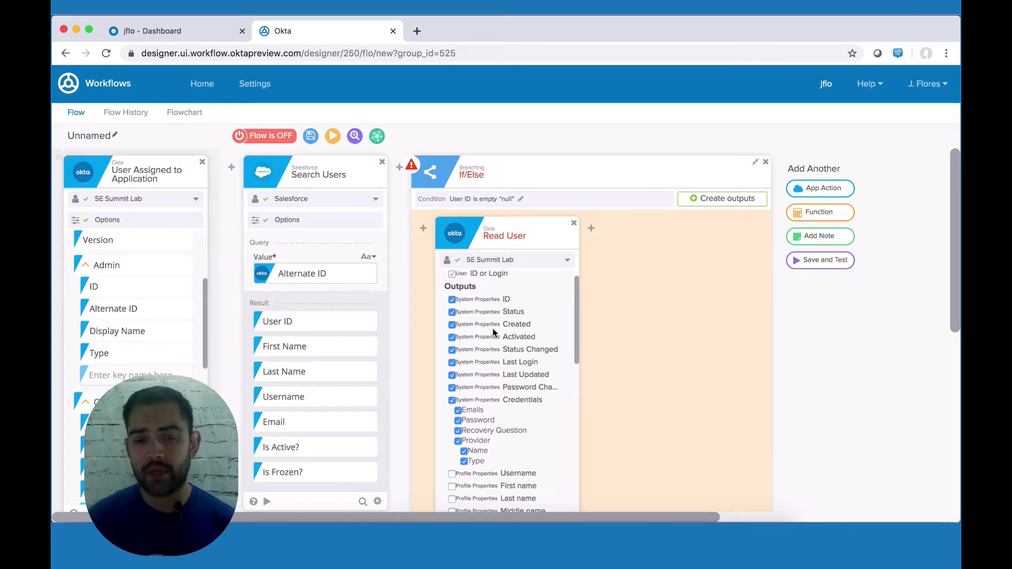
left_click(452, 325)
left_click(452, 337)
left_click(452, 350)
left_click(453, 362)
left_click(452, 375)
Step: Include the name fields, City, State, Zip code and Department as Read User outputs
left_click(452, 388)
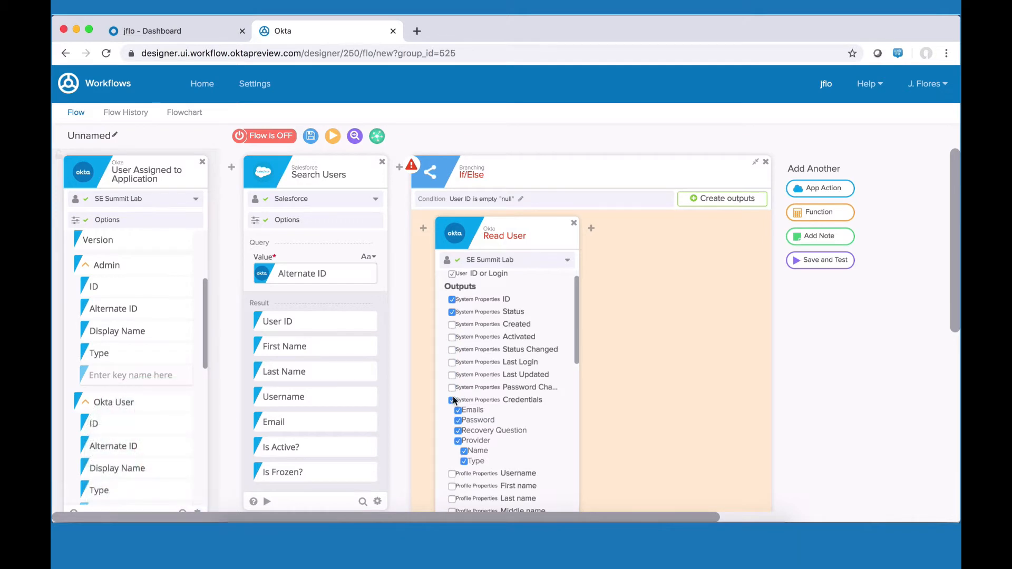
left_click(452, 401)
scroll(454, 401, "down", 4)
left_click(452, 371)
scroll(454, 400, "down", 6)
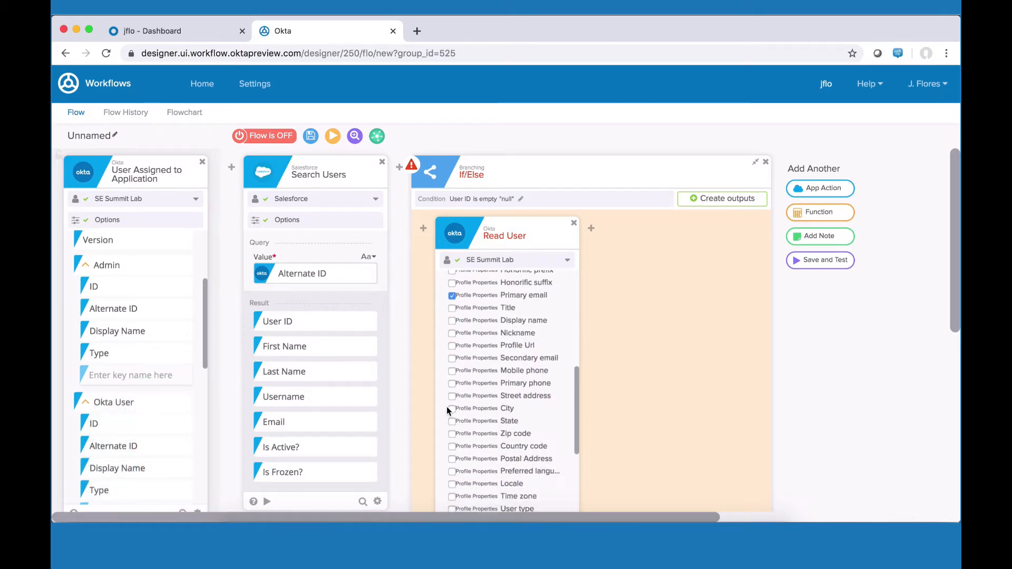
left_click(452, 411)
left_click(452, 423)
left_click(452, 437)
scroll(451, 438, "down", 3)
scroll(452, 437, "down", 3)
left_click(452, 446)
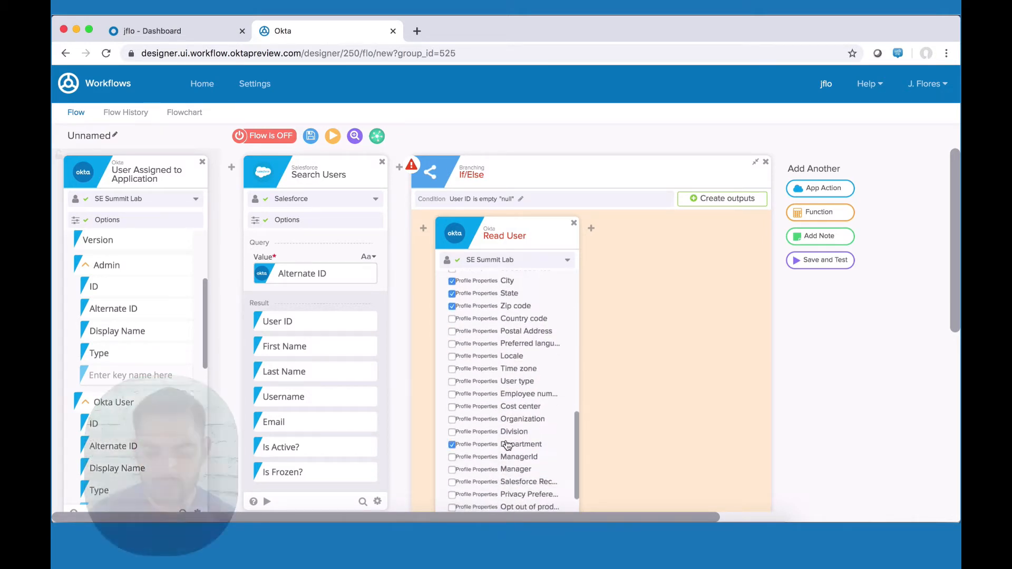
scroll(507, 446, "down", 4)
scroll(507, 446, "up", 2)
scroll(507, 446, "up", 15)
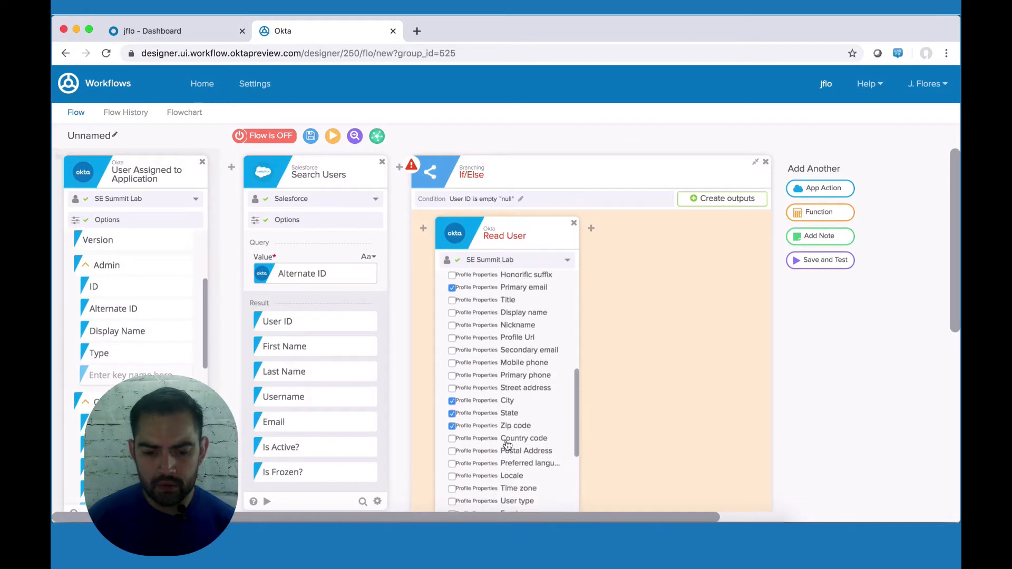
scroll(507, 445, "down", 20)
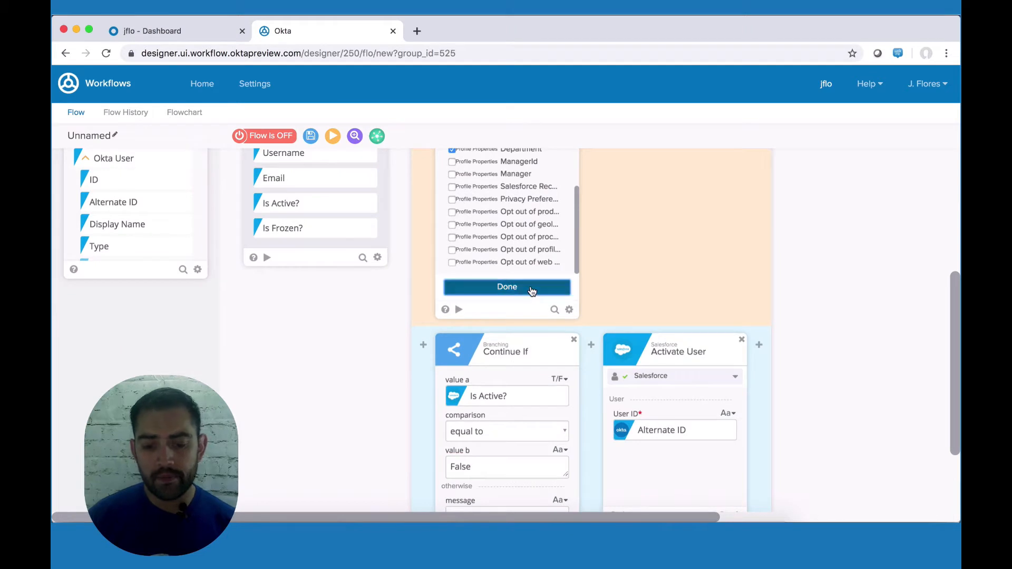
Step: Confirm the Read User outputs and map the trigger's Okta User ID into ID or Login
left_click(530, 287)
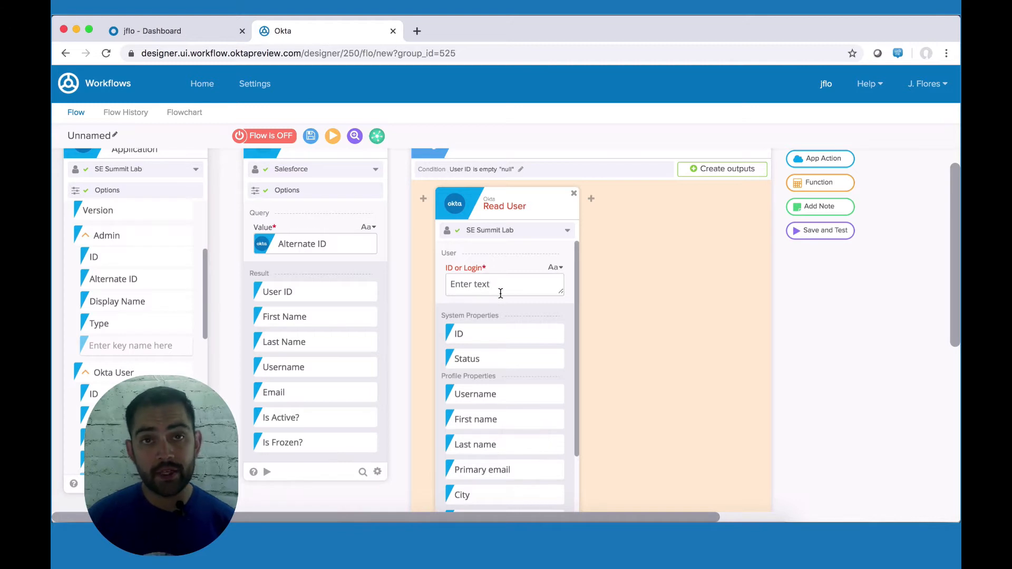
left_click_drag(296, 316, 158, 422)
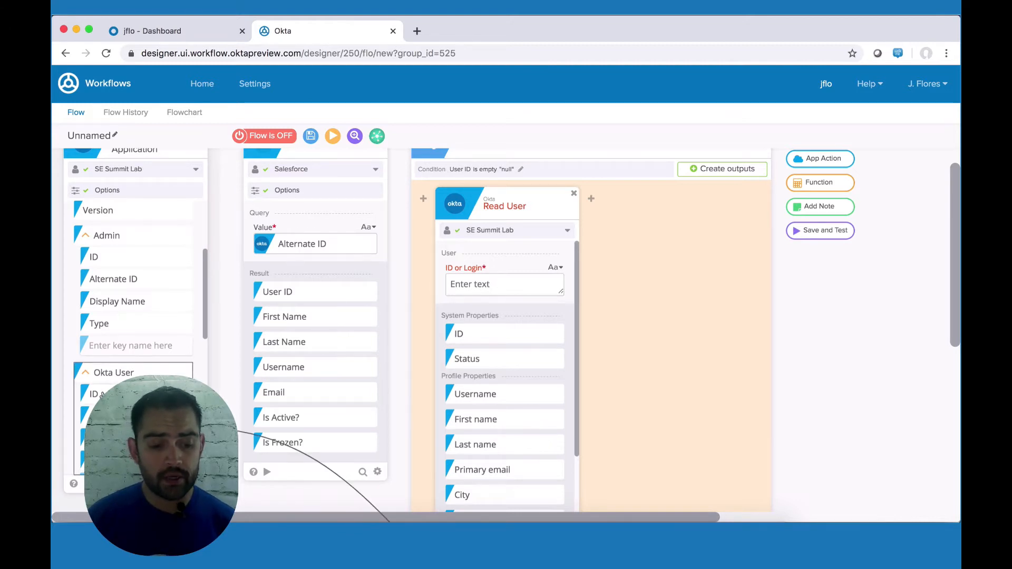
left_click_drag(106, 395, 478, 281)
scroll(514, 302, "down", 2)
scroll(506, 302, "up", 1)
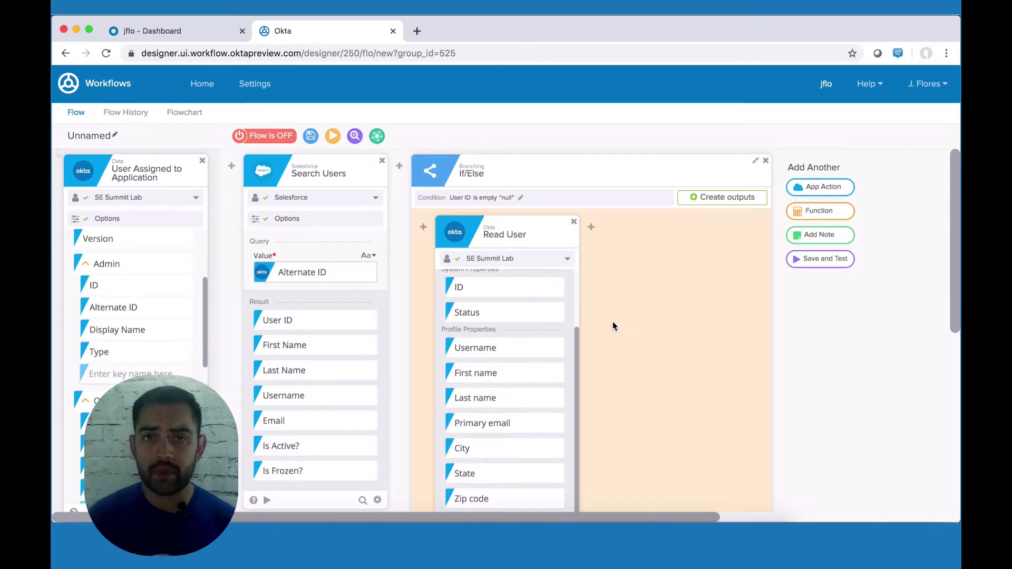
Step: Add a Lookup function card after Read User in the TRUE branch, found by searching 'look'
mouse_move(591, 229)
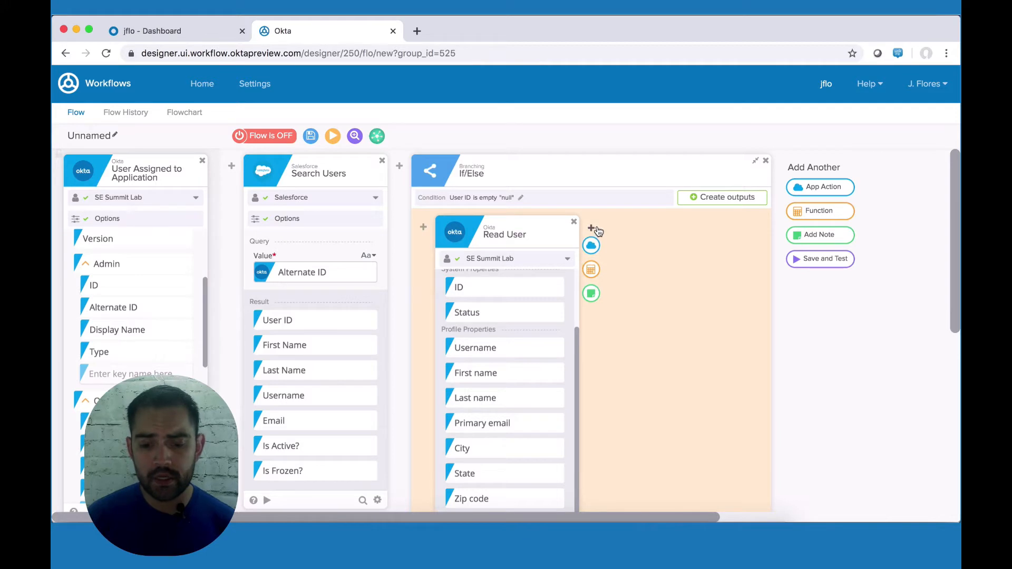
left_click(592, 270)
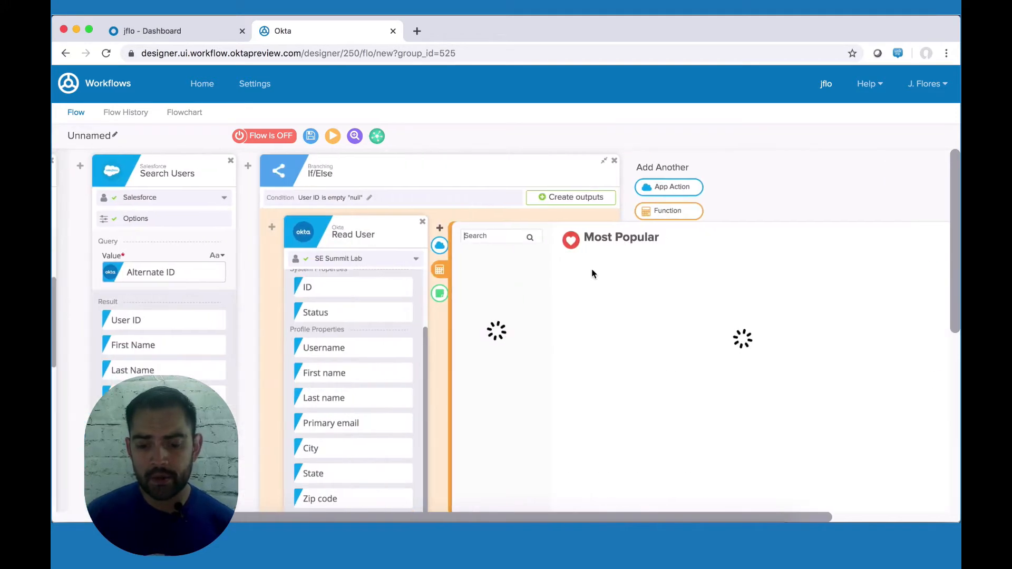
scroll(609, 440, "down", 1)
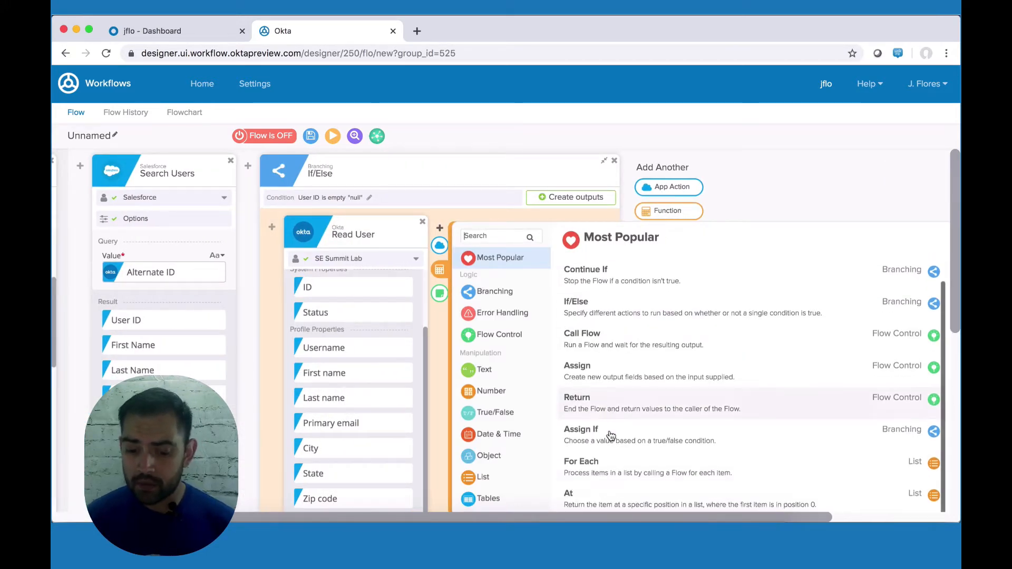
scroll(609, 439, "down", 1)
scroll(610, 439, "up", 2)
left_click(502, 237)
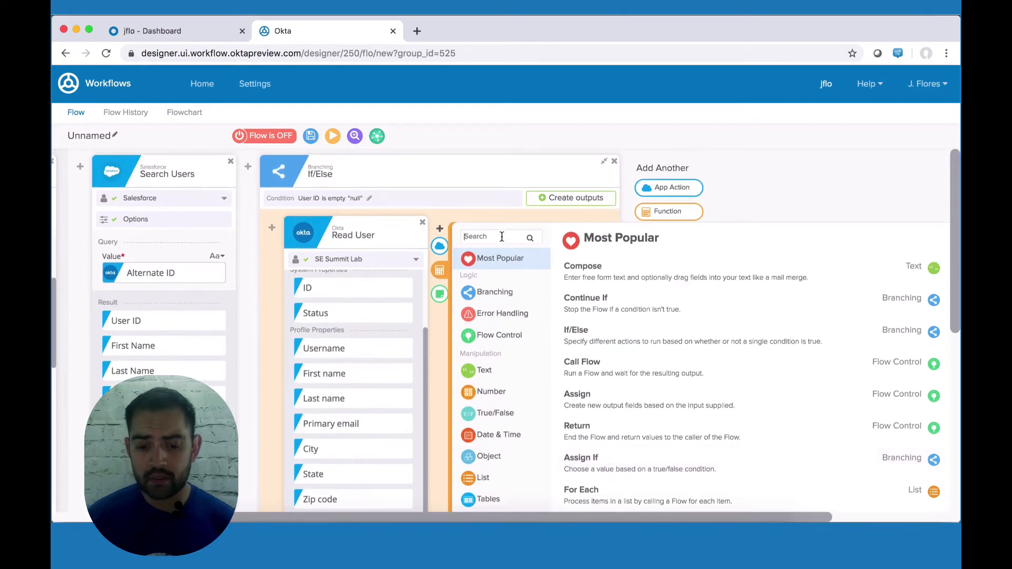
type("look")
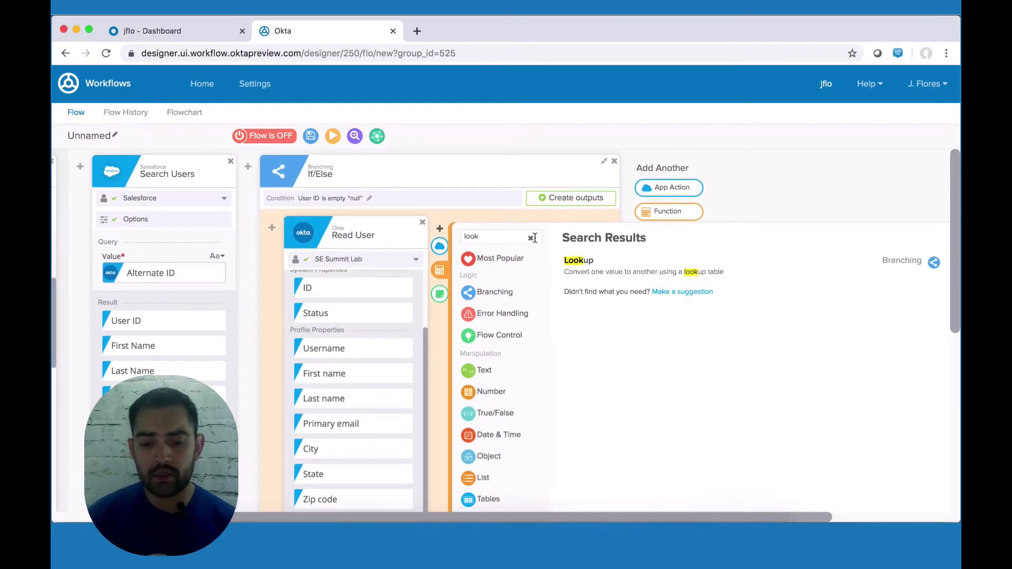
left_click(627, 263)
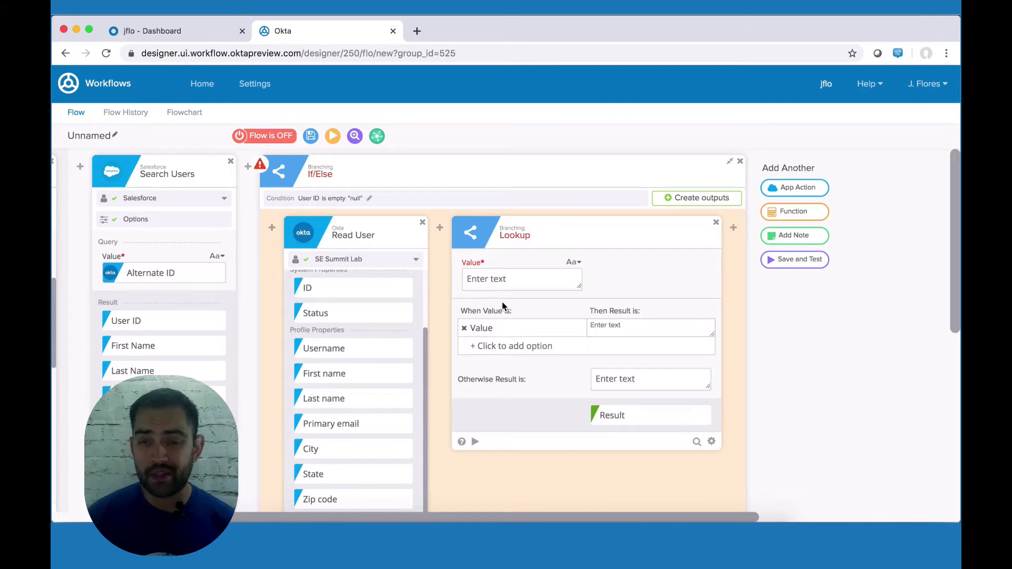
scroll(361, 394, "down", 3)
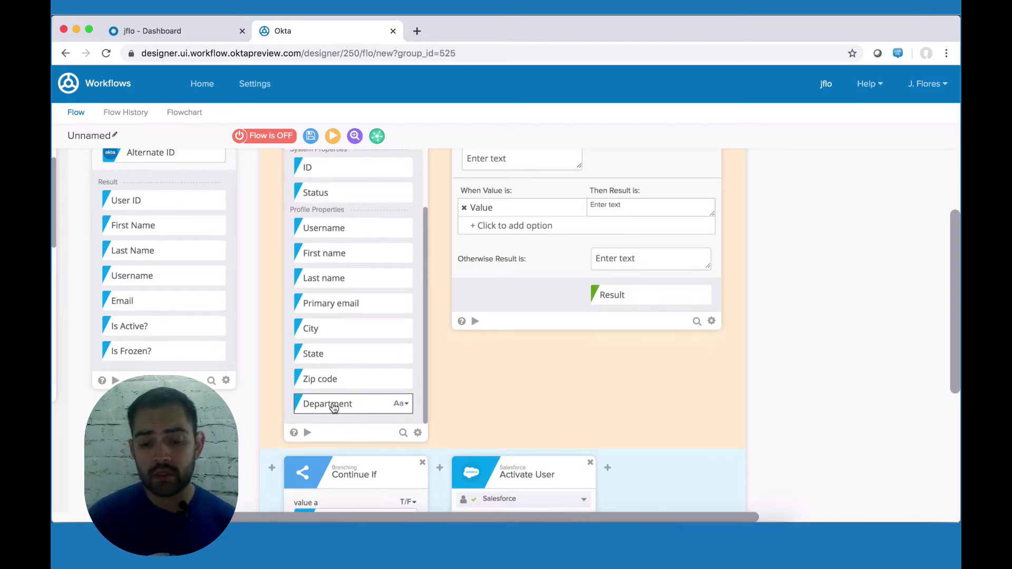
scroll(333, 407, "up", 2)
scroll(359, 338, "down", 2)
scroll(472, 288, "up", 1)
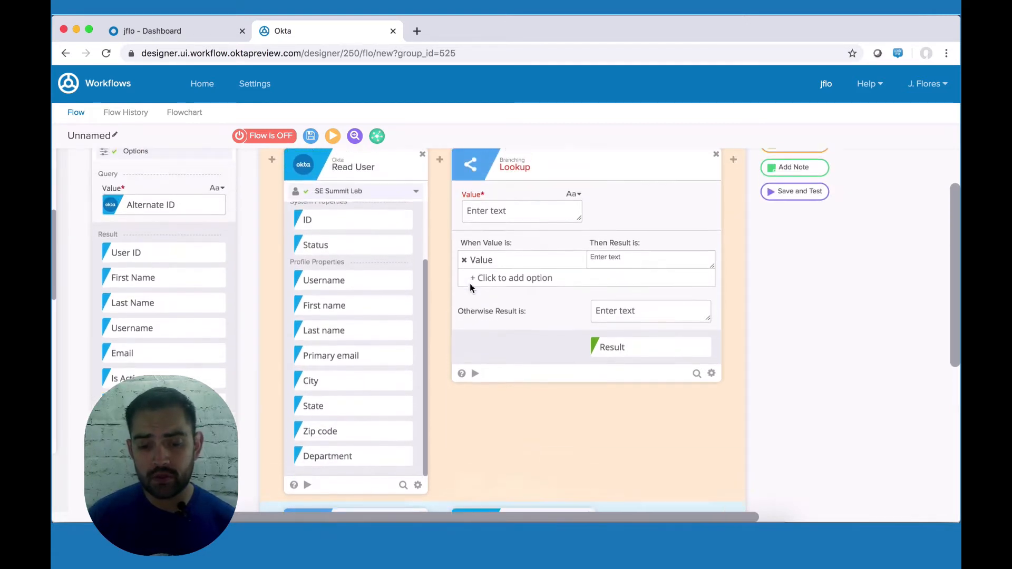
scroll(471, 287, "up", 1)
Step: Feed Department into the Lookup value and add options Sales, Marketing and Operations
left_click_drag(327, 474, 505, 232)
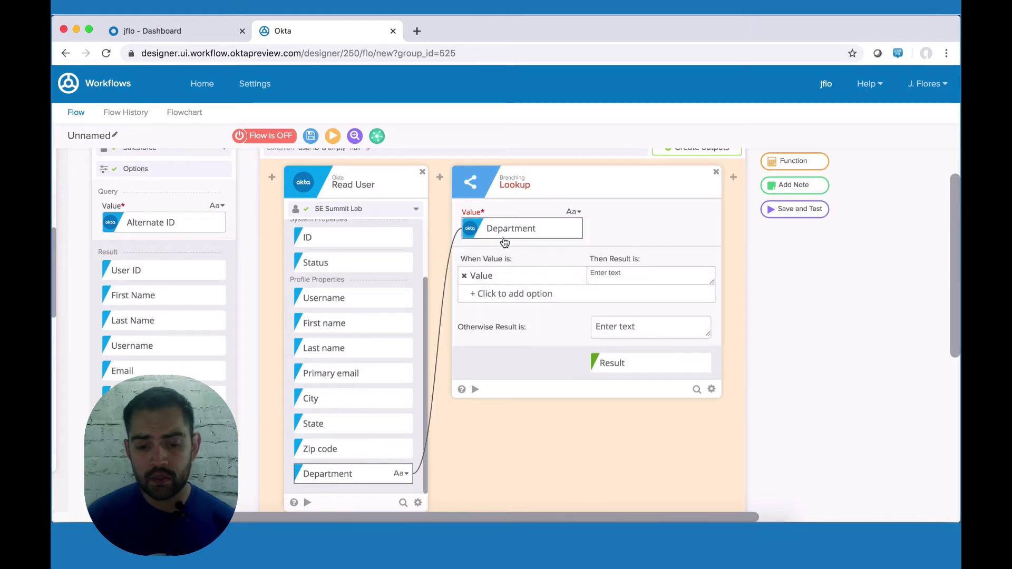
left_click(479, 280)
type("Sales")
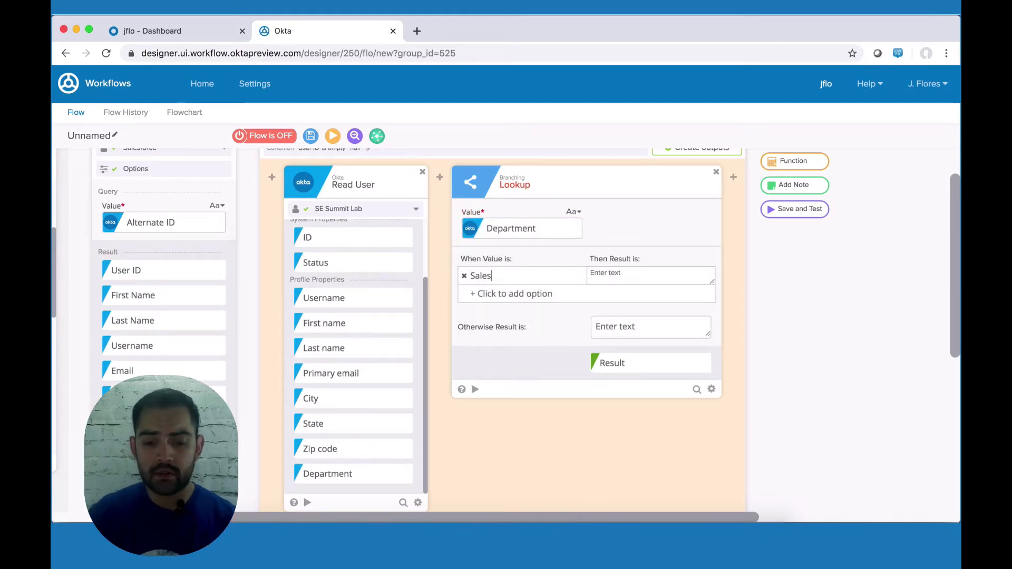
type("Markeit")
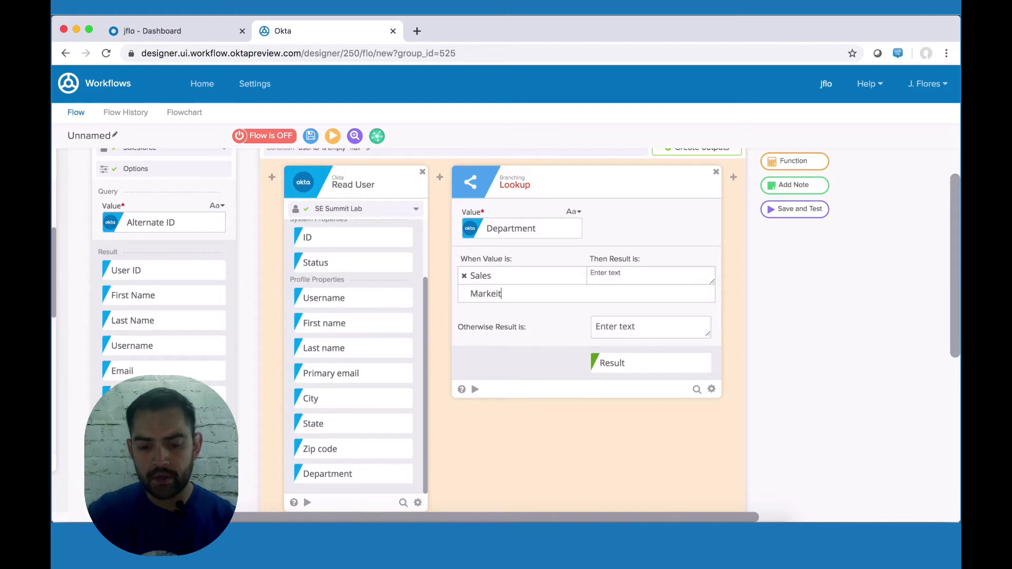
type("g")
key("Return")
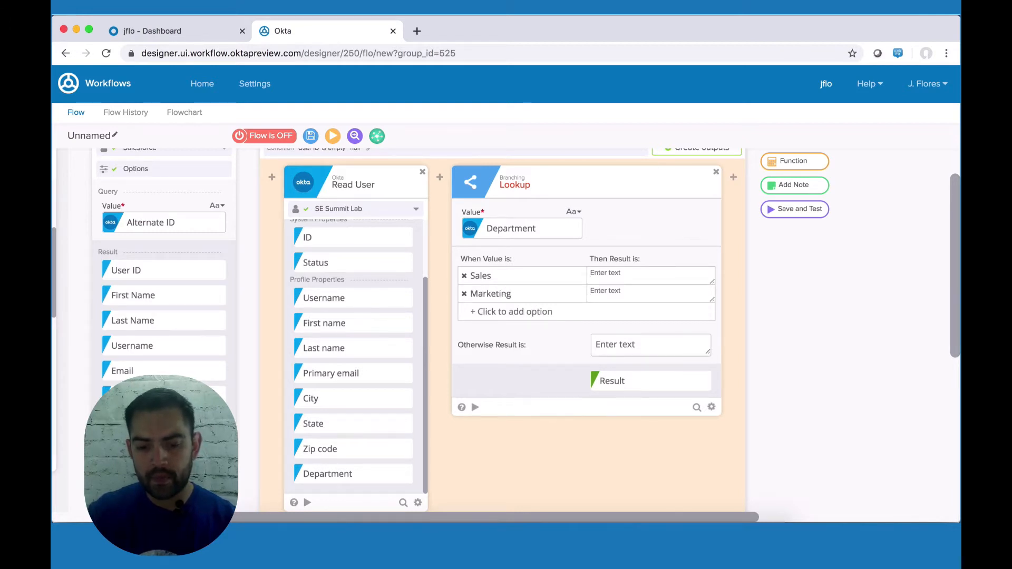
type("Op")
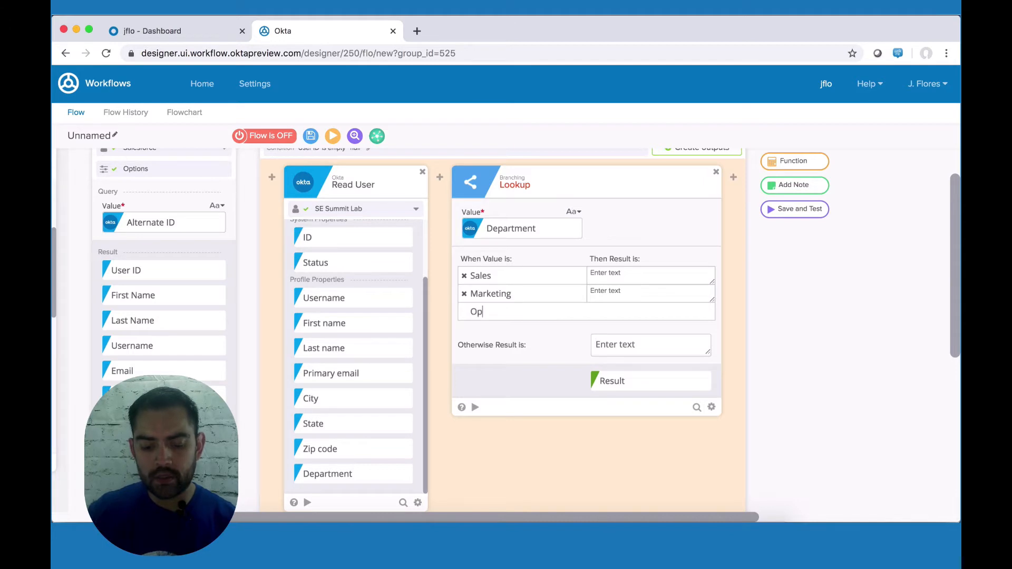
type("erations")
key("Return")
Step: Set the results to Standard Platform User, Marketing User and Standard User respectively
left_click(603, 279)
type("Stan")
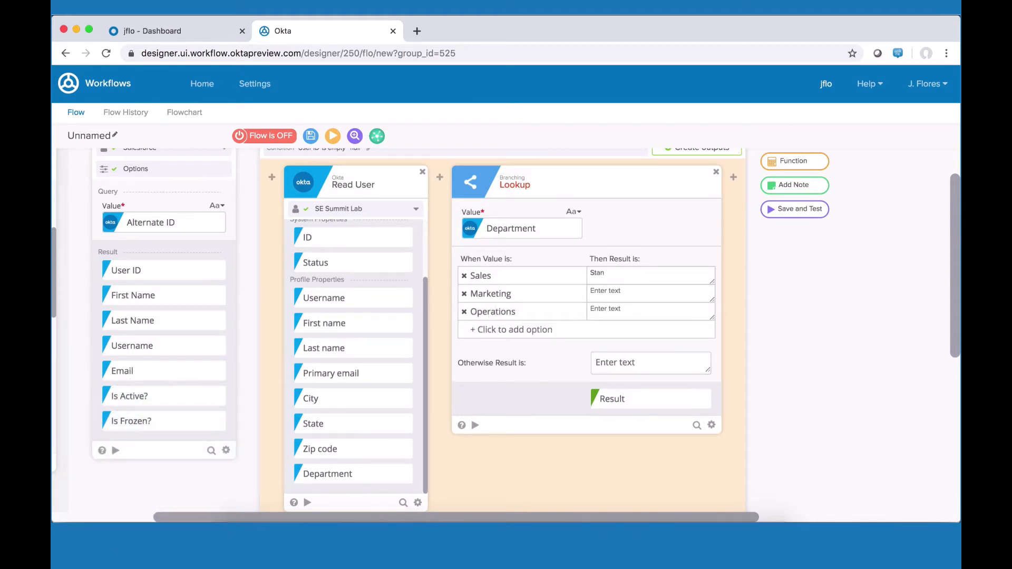
type("dard Platform User")
left_click(635, 293)
type("Marketing User")
left_click(641, 315)
type("Standard User")
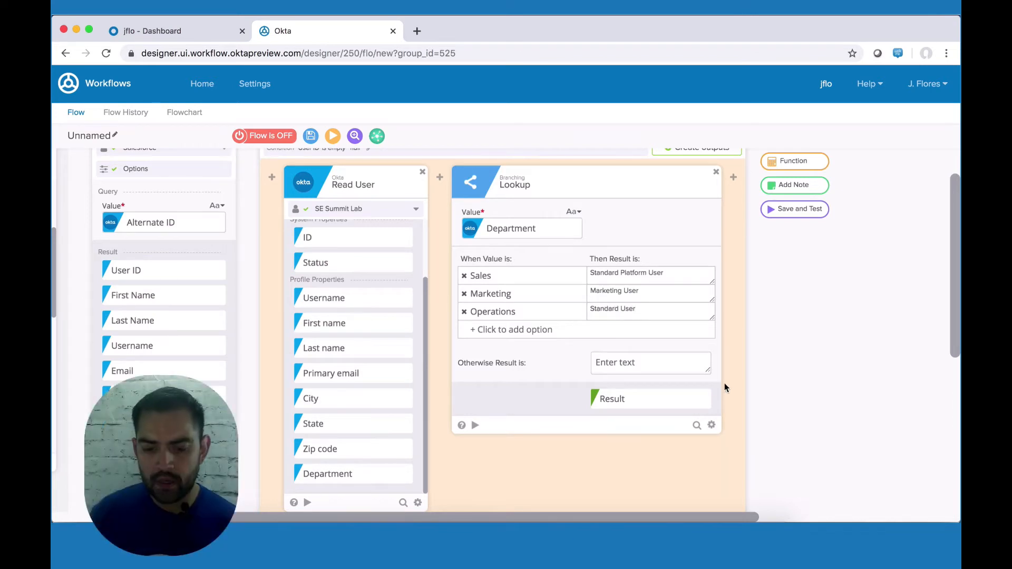
left_click(701, 400)
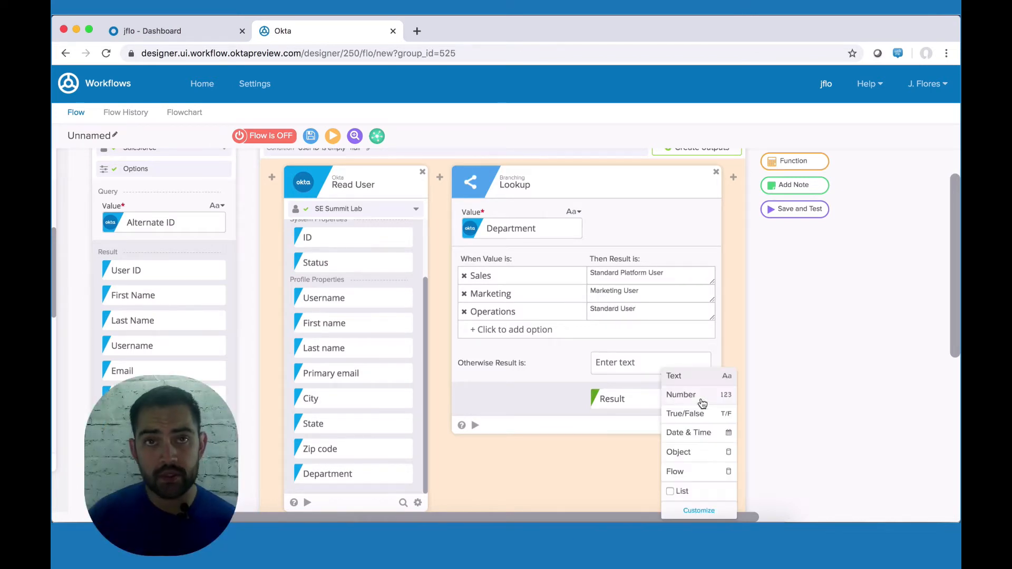
Step: Rename the Lookup's Result output field to 'profile' and save it
left_click(699, 511)
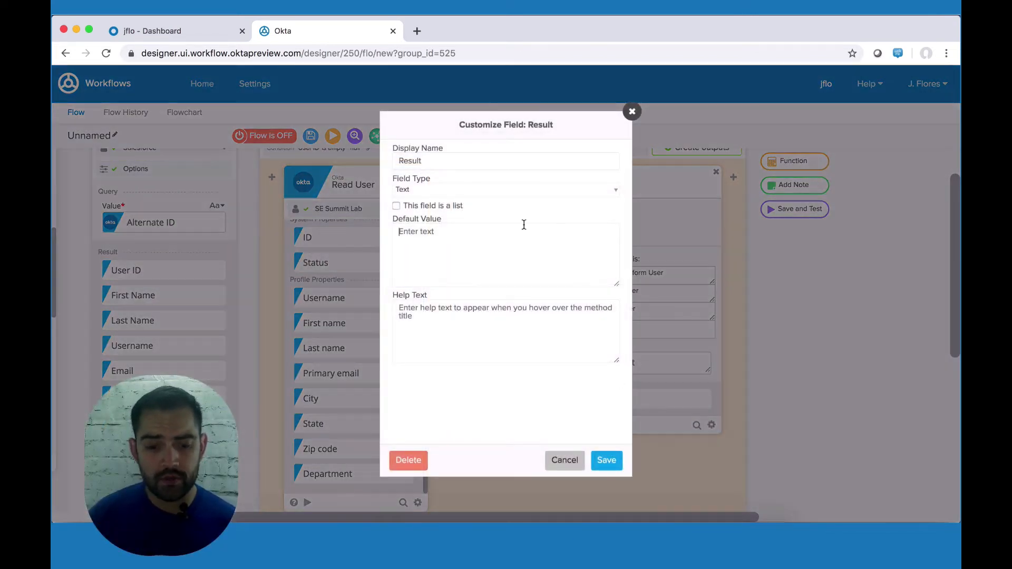
double_click(414, 160)
type("p")
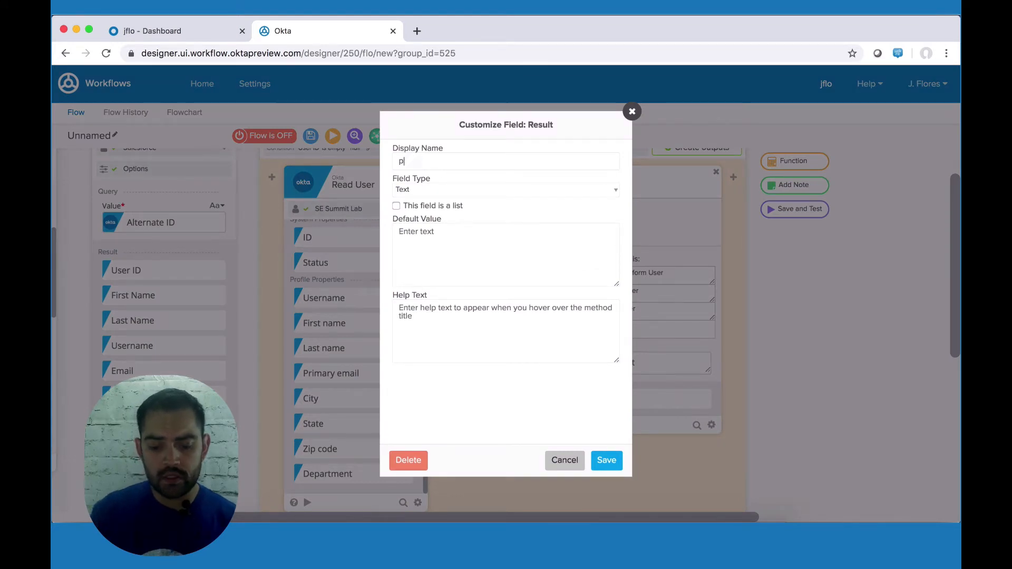
type("rofile")
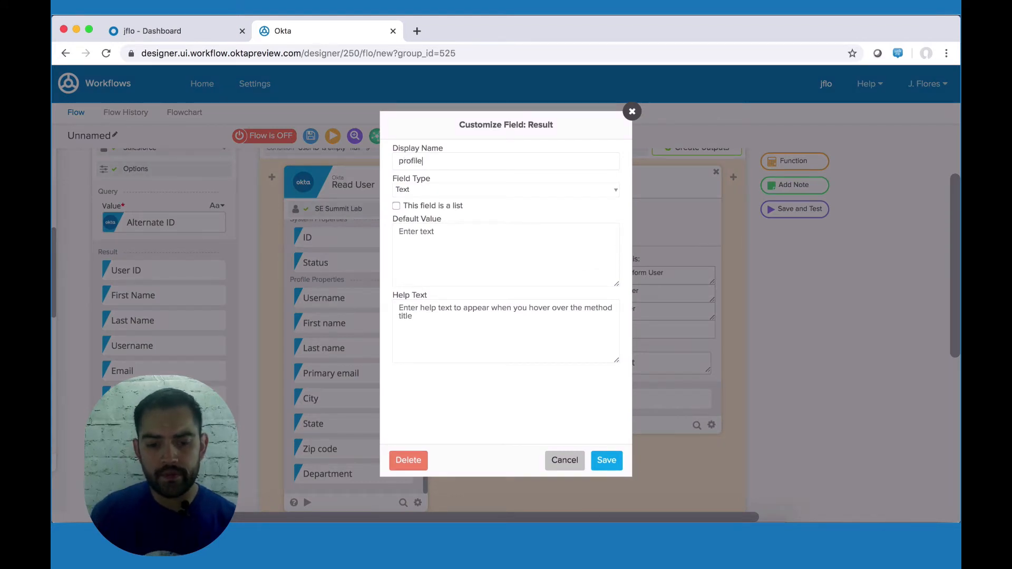
left_click(613, 463)
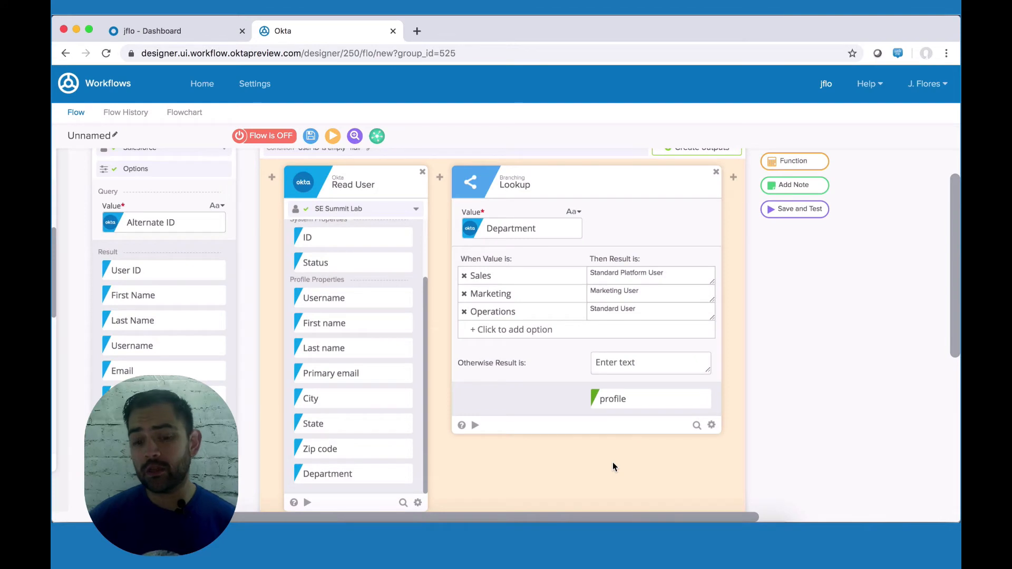
scroll(399, 337, "down", 3)
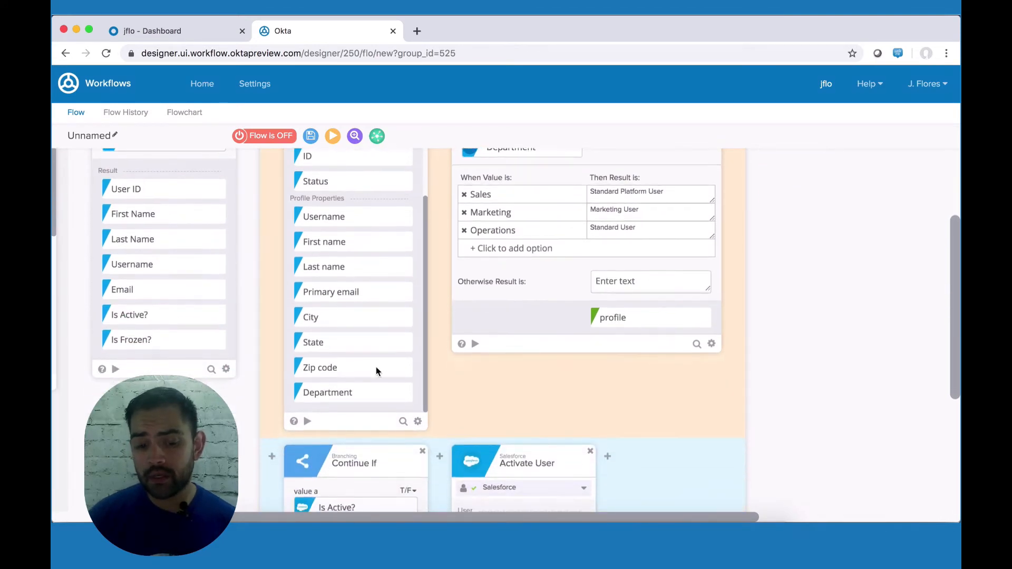
scroll(484, 328, "up", 2)
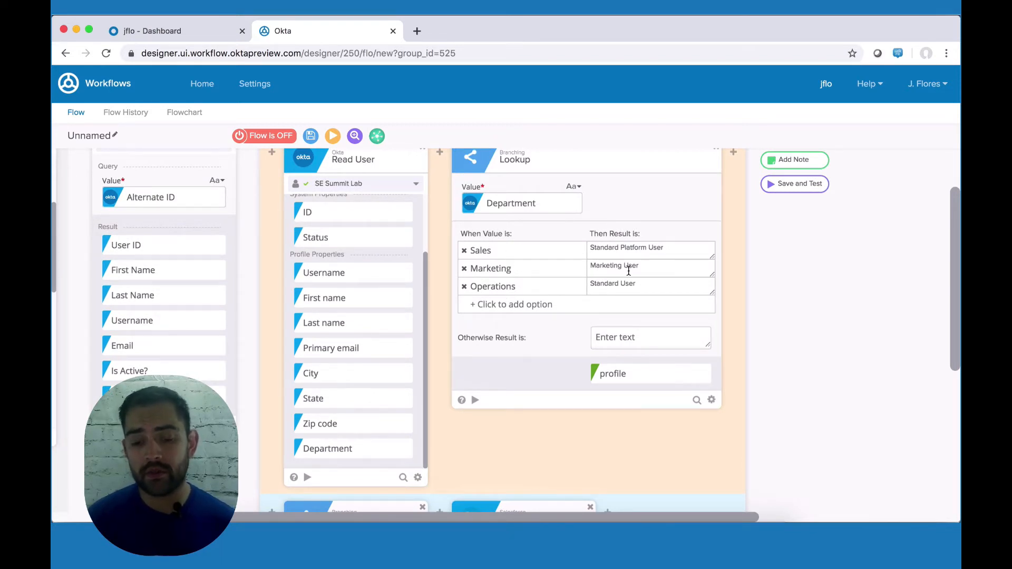
scroll(629, 271, "right", 2)
scroll(628, 271, "right", 2)
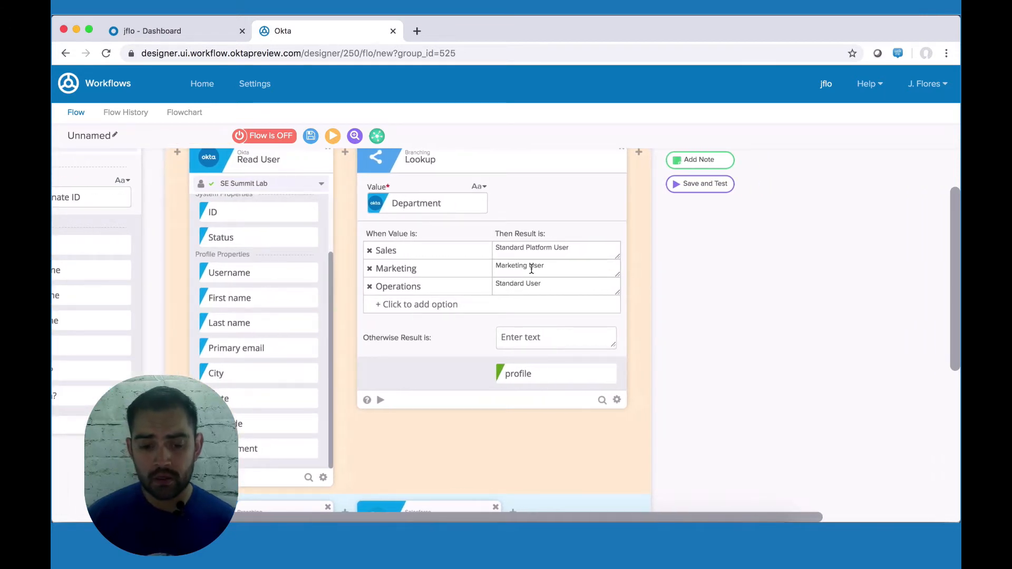
scroll(531, 269, "right", 4)
scroll(531, 273, "up", 3)
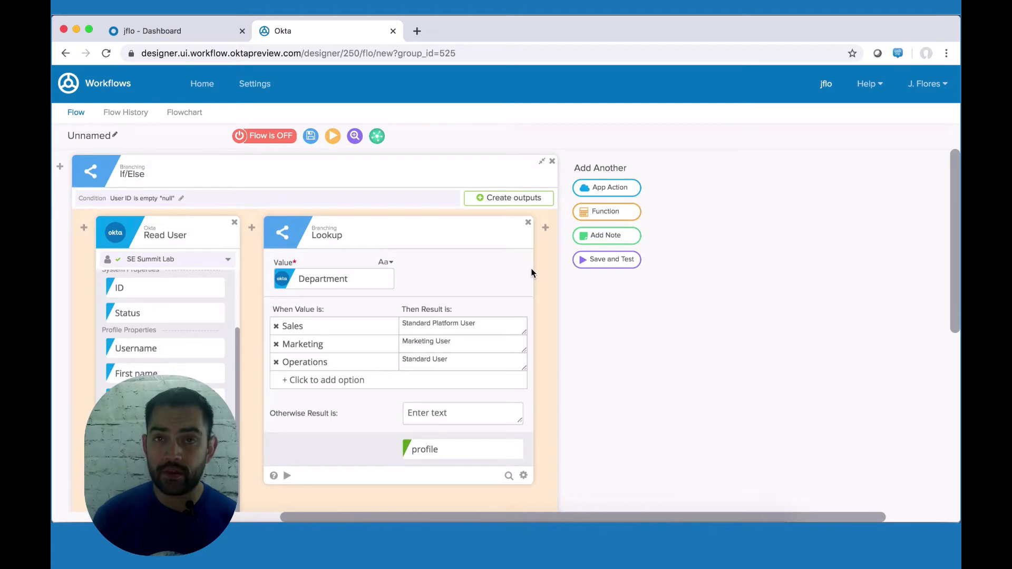
mouse_move(545, 231)
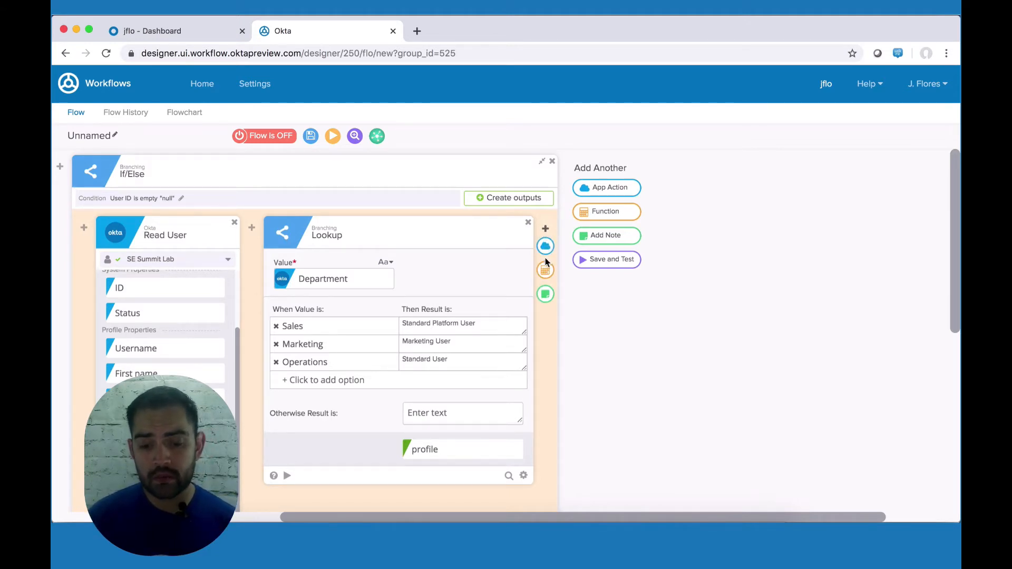
Step: Add a second Lookup card and use Read User's Department as its value
left_click(545, 272)
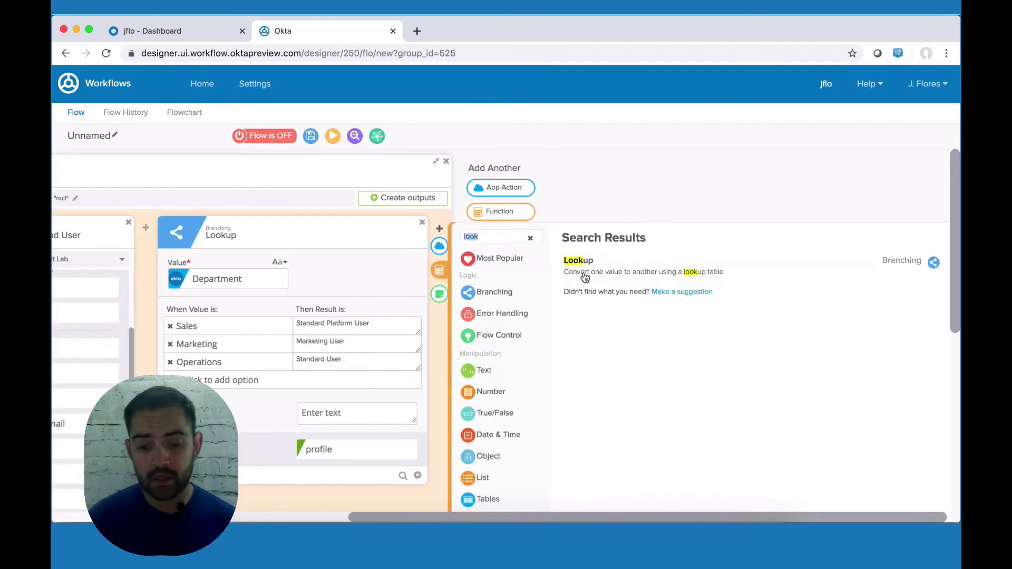
left_click(628, 275)
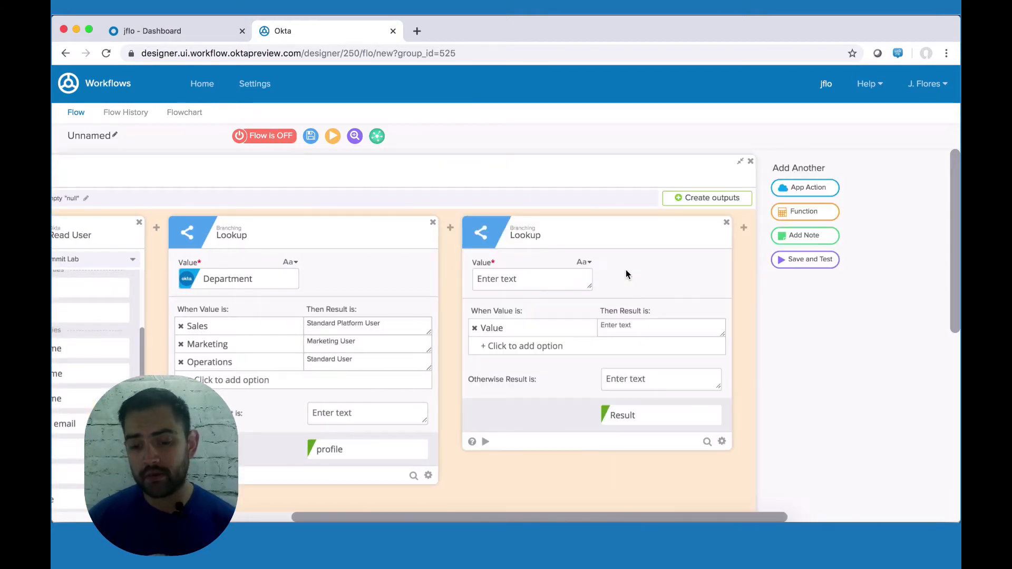
scroll(125, 339, "down", 3)
scroll(125, 339, "left", 2)
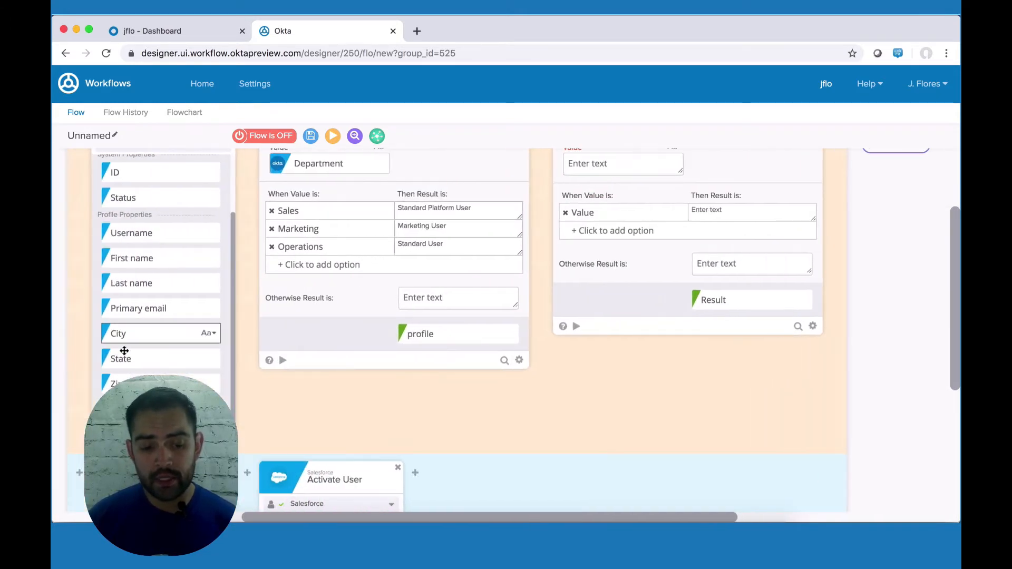
left_click_drag(238, 398, 596, 230)
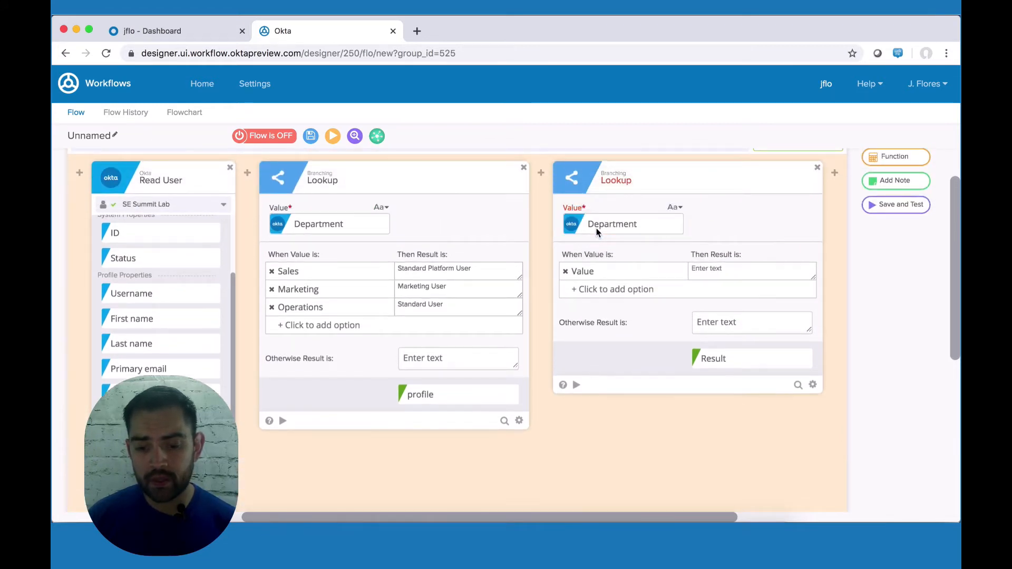
Step: Enter Sales, Marketing and Operations as the second Lookup's When Value options
double_click(580, 272)
type("ales")
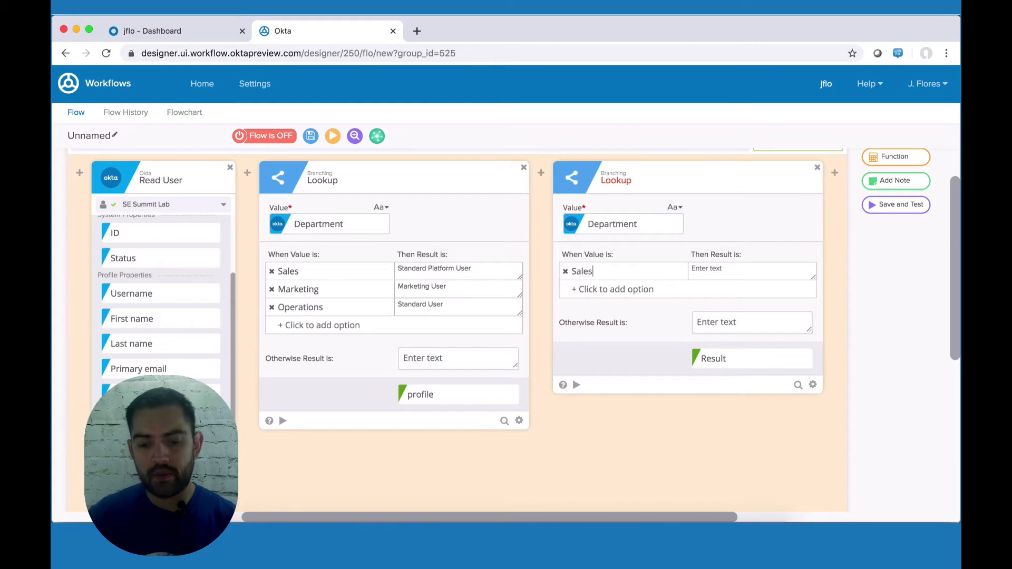
type("Marketing")
key("Return")
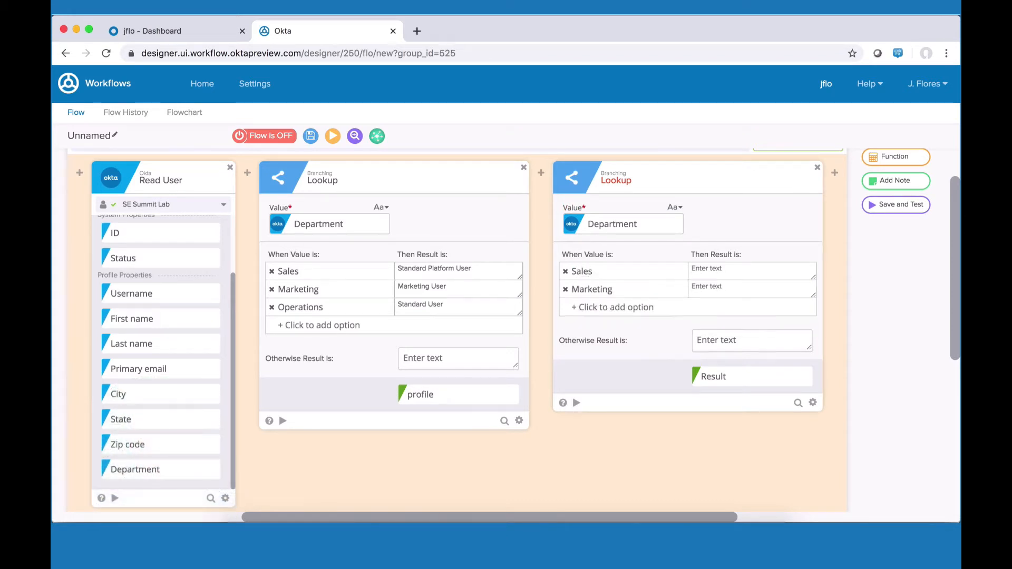
type("Operations")
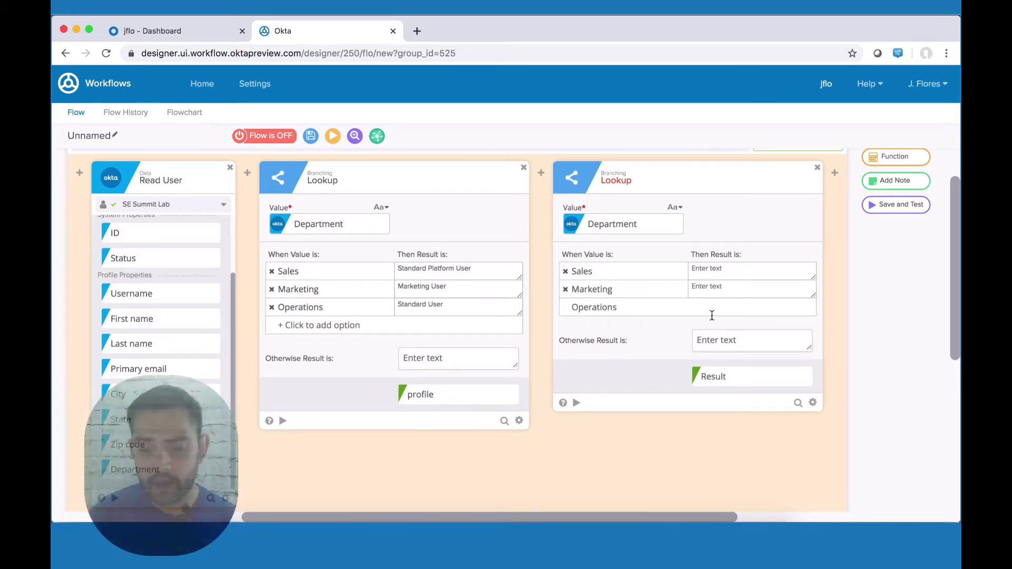
left_click(806, 378)
left_click(793, 508)
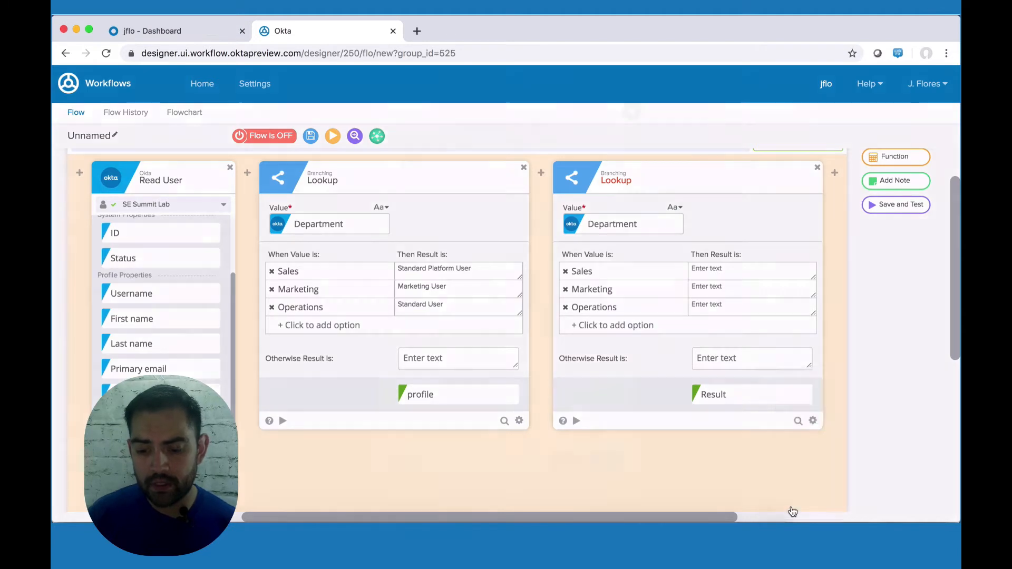
Step: Rename the second Lookup's result to Feature Licenses and make it a list field
double_click(402, 160)
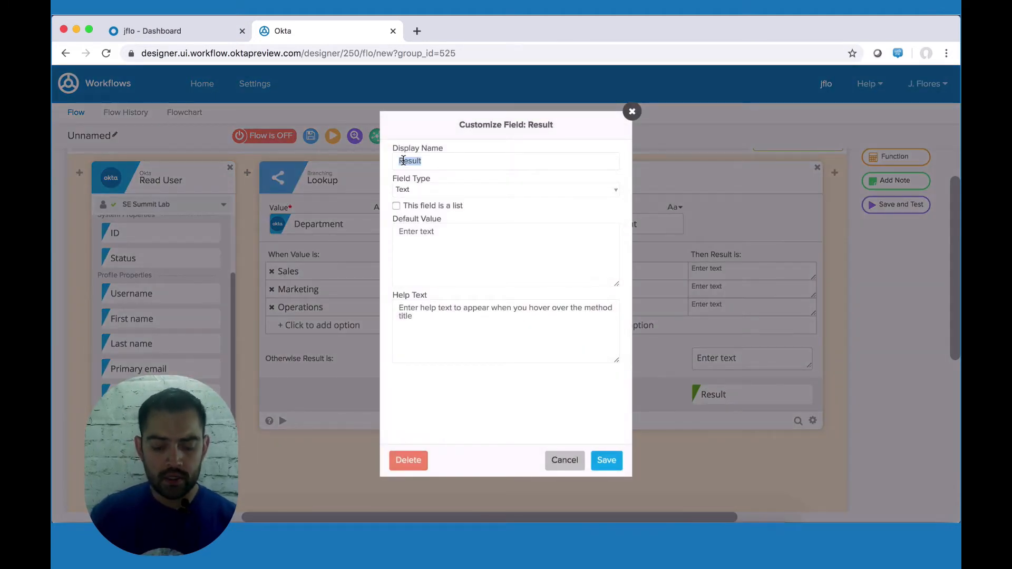
key("BackSpace")
type("Feature Licenses")
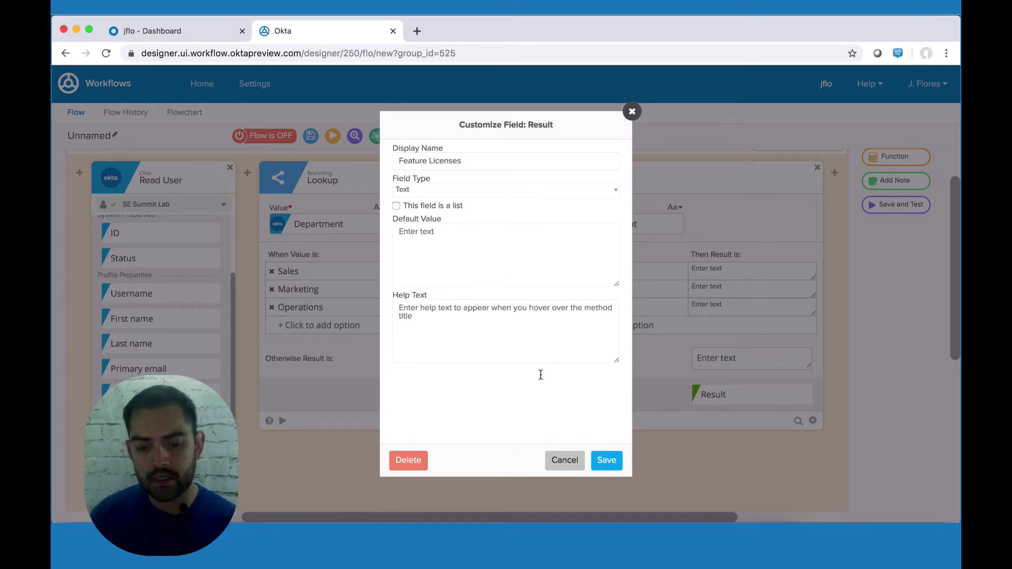
left_click(423, 206)
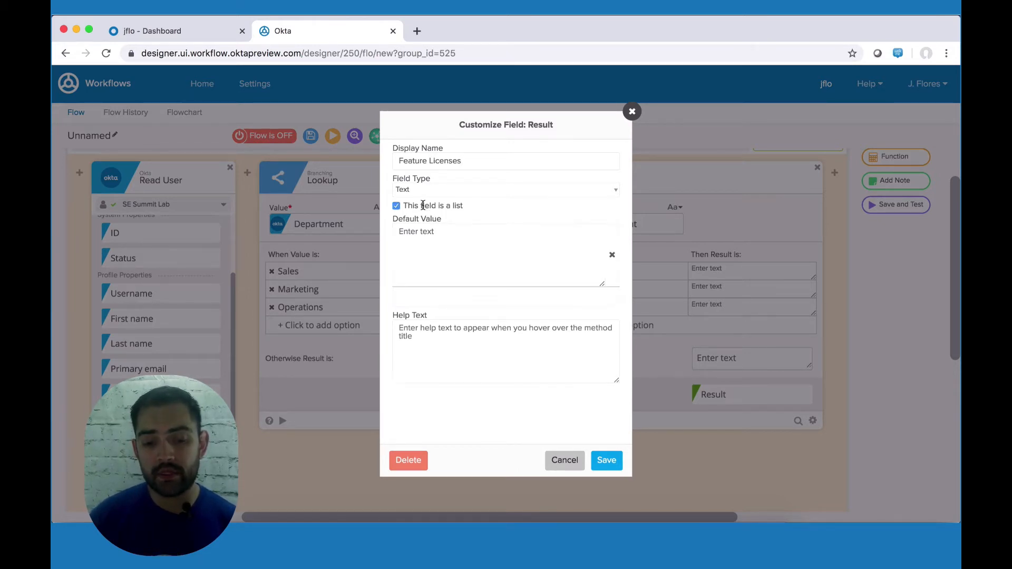
left_click(615, 462)
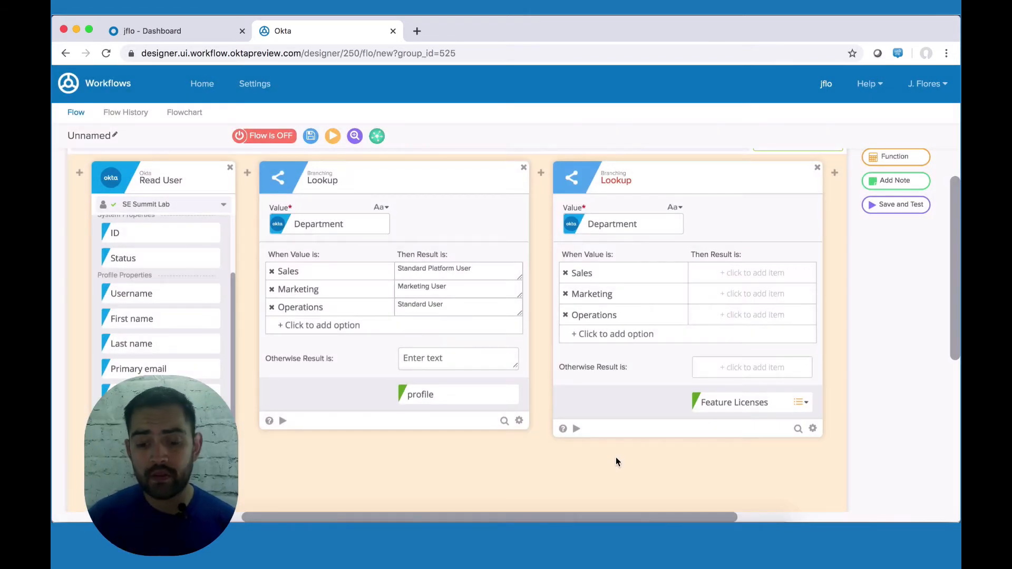
Step: List licences: Sales Knowledge Users, Marketing Marketing User, Operations Service Cloud User, each plus Flow User
left_click(740, 275)
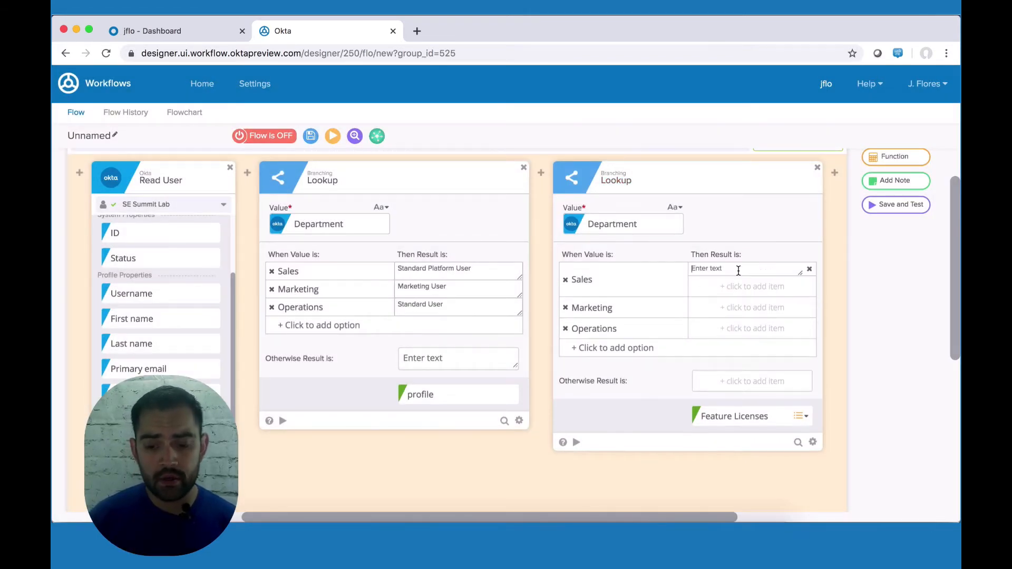
type("Knowledge Users")
key("Return")
type("Flow User")
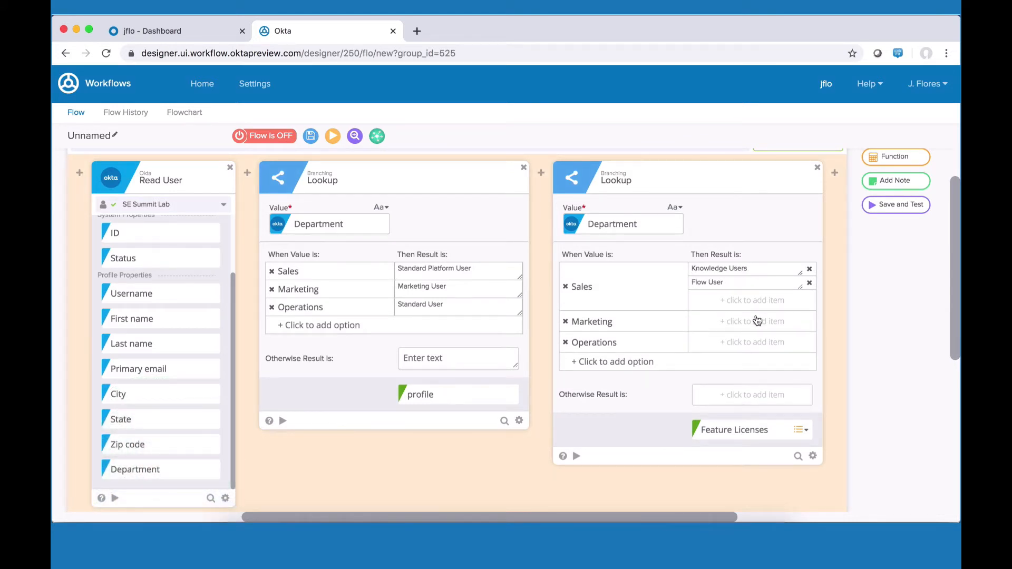
left_click(756, 321)
type("Marketing User")
key("Return")
type("Flow User")
left_click(780, 368)
type("Service Cloud User")
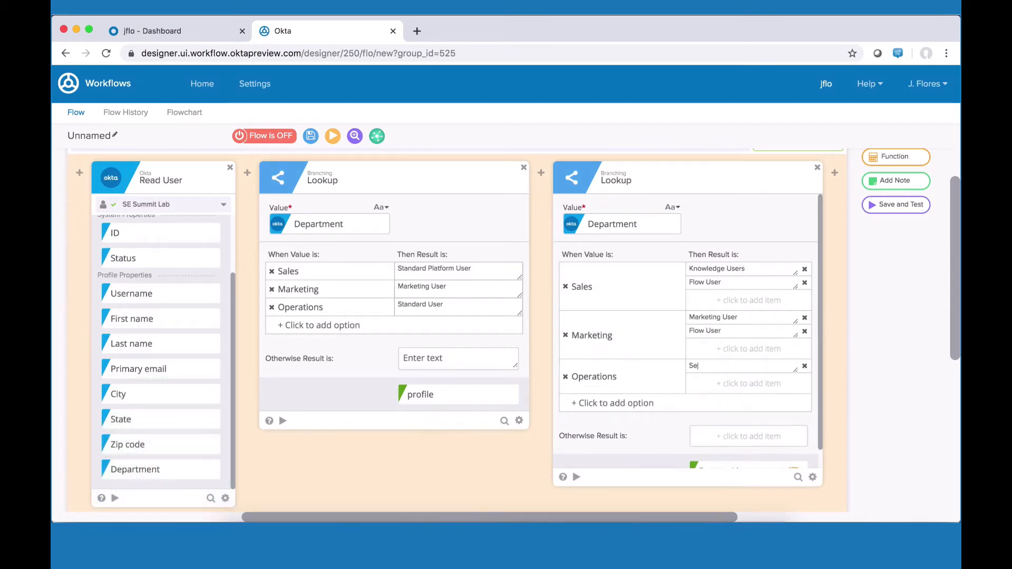
key("Return")
type("Flow User")
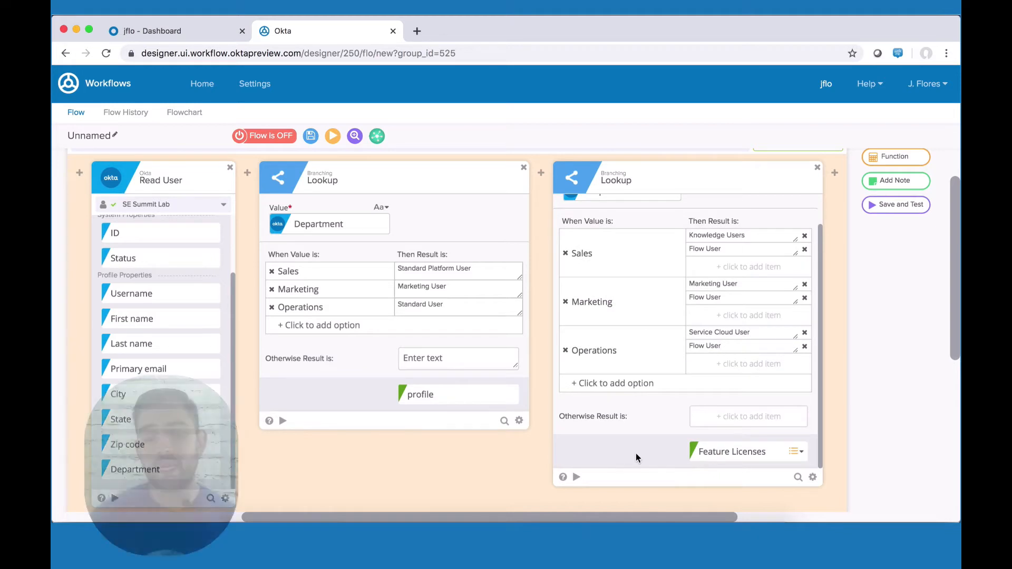
scroll(636, 453, "right", 3)
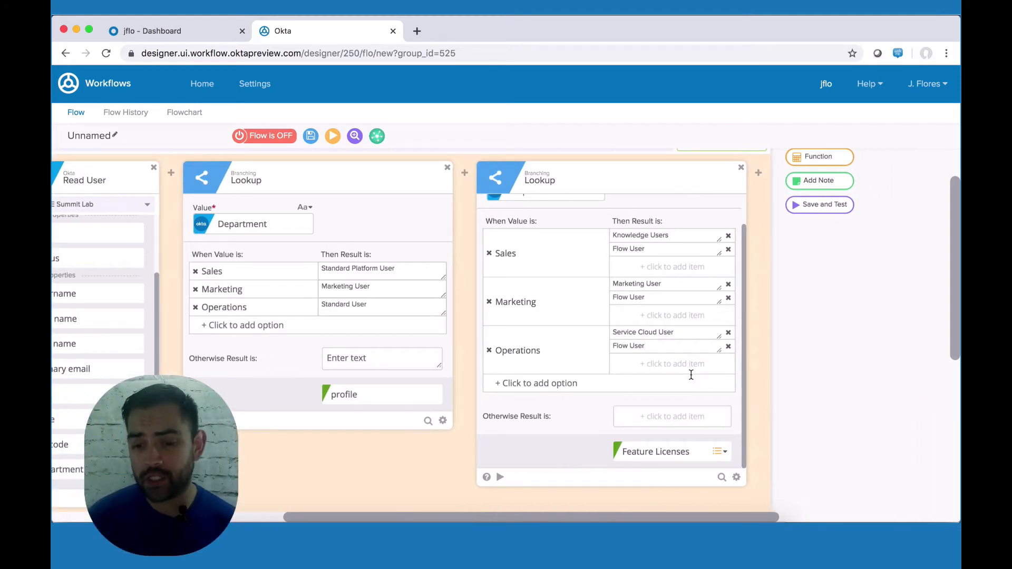
left_click(759, 173)
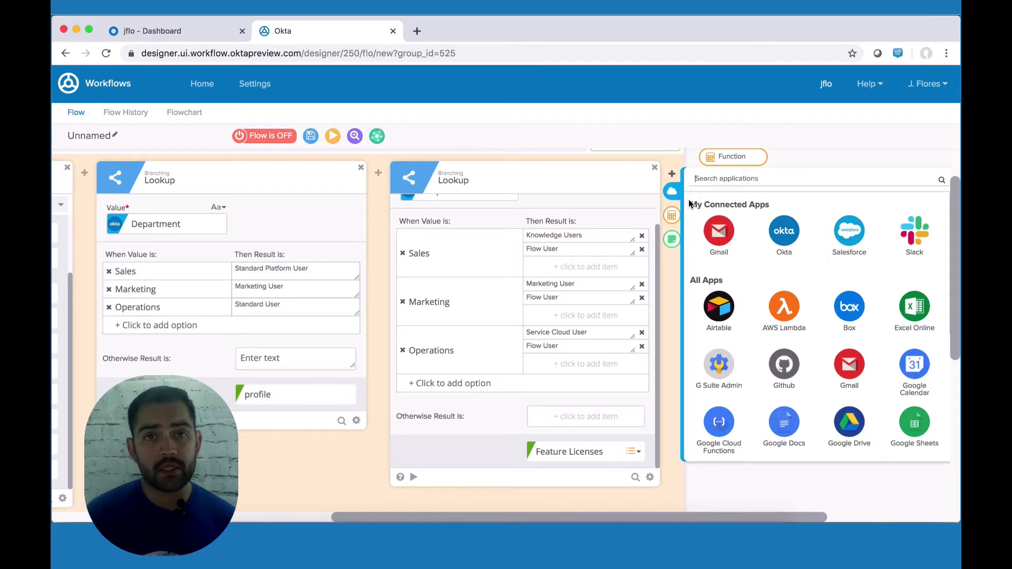
Step: Add a Salesforce Create User action with inputs such as Feature License Names and Time Zone
left_click(838, 242)
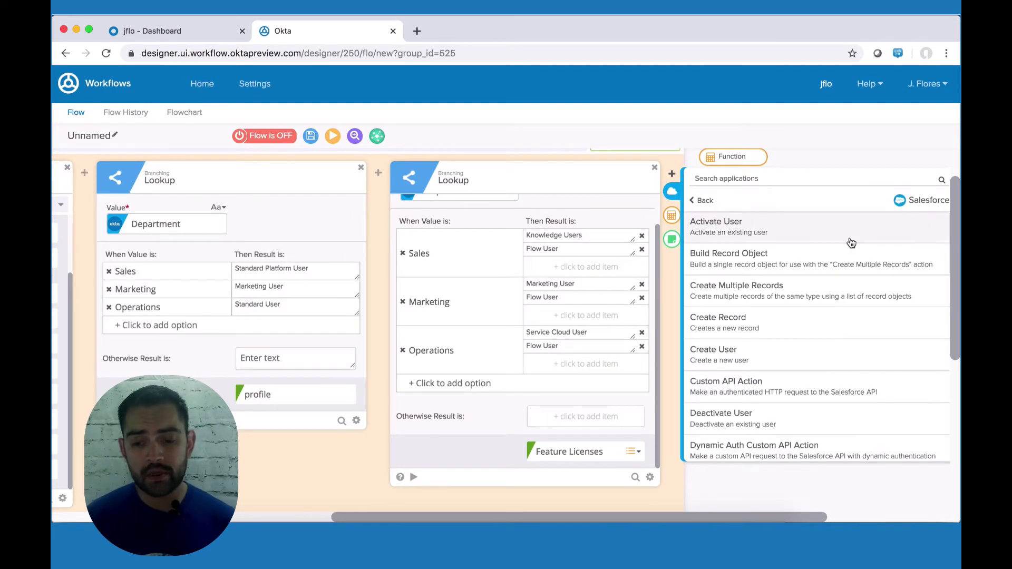
scroll(738, 337, "down", 3)
scroll(738, 337, "down", 6)
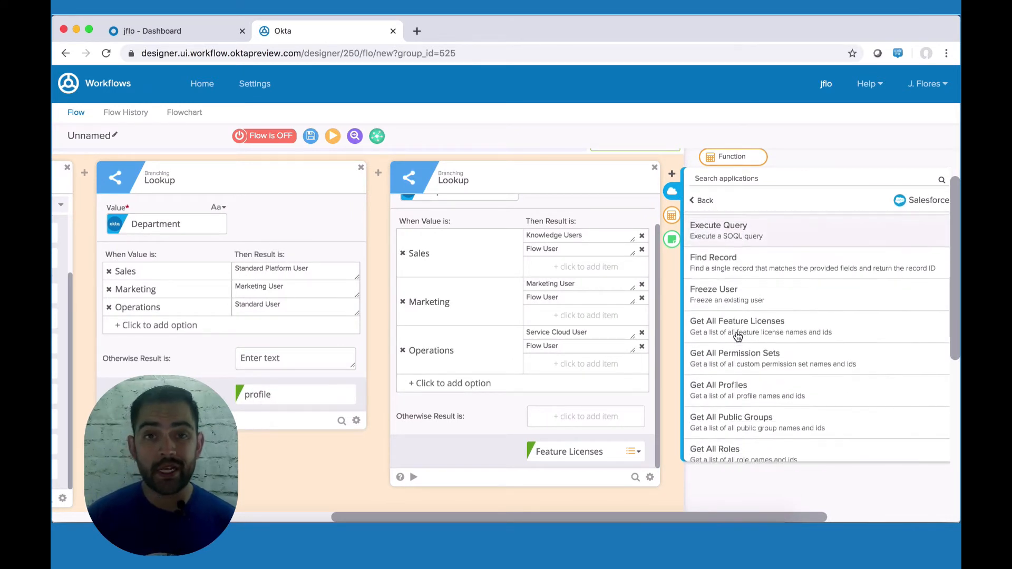
scroll(738, 336, "down", 8)
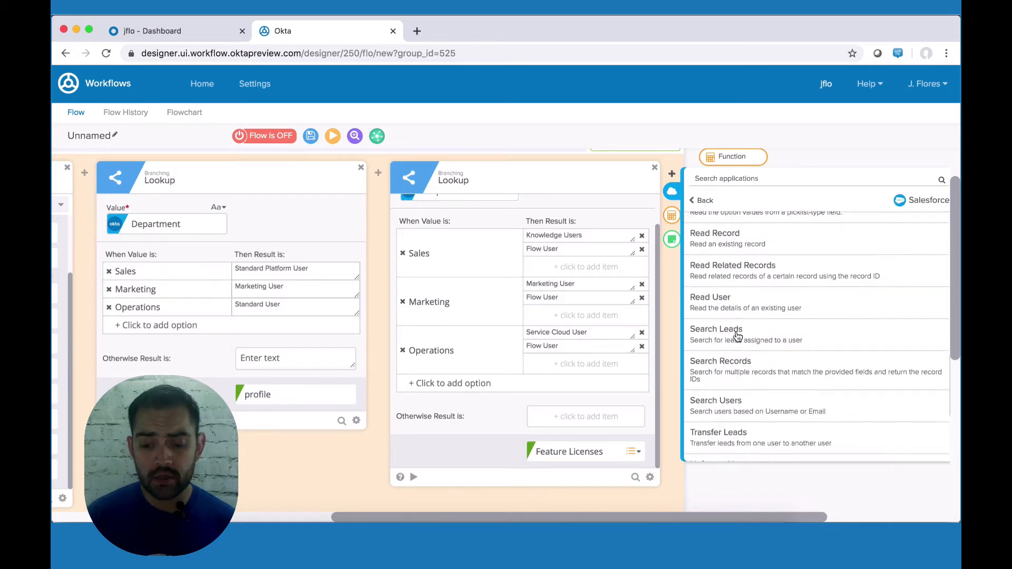
scroll(738, 337, "down", 2)
scroll(738, 338, "up", 10)
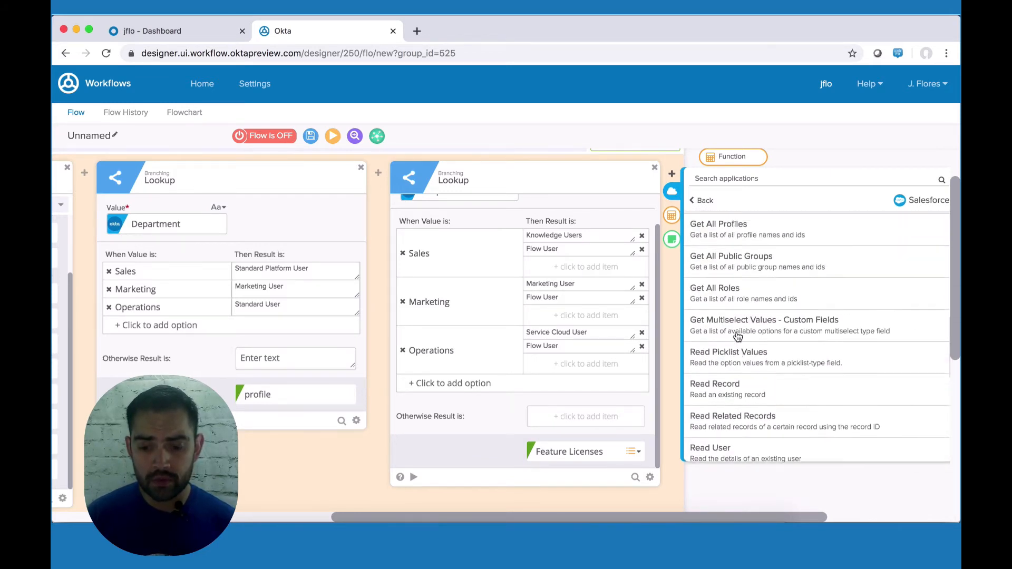
scroll(737, 336, "up", 3)
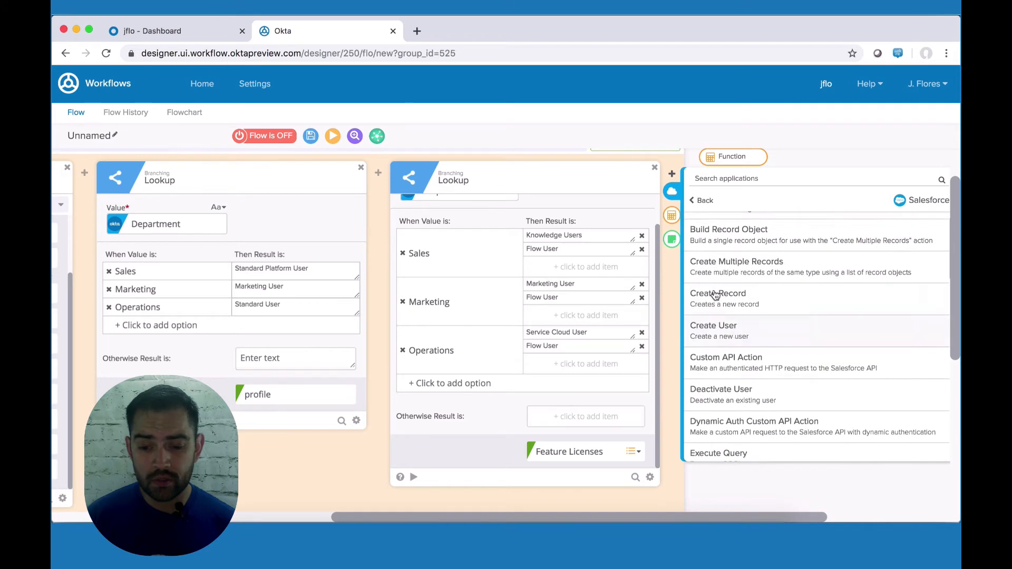
left_click(731, 329)
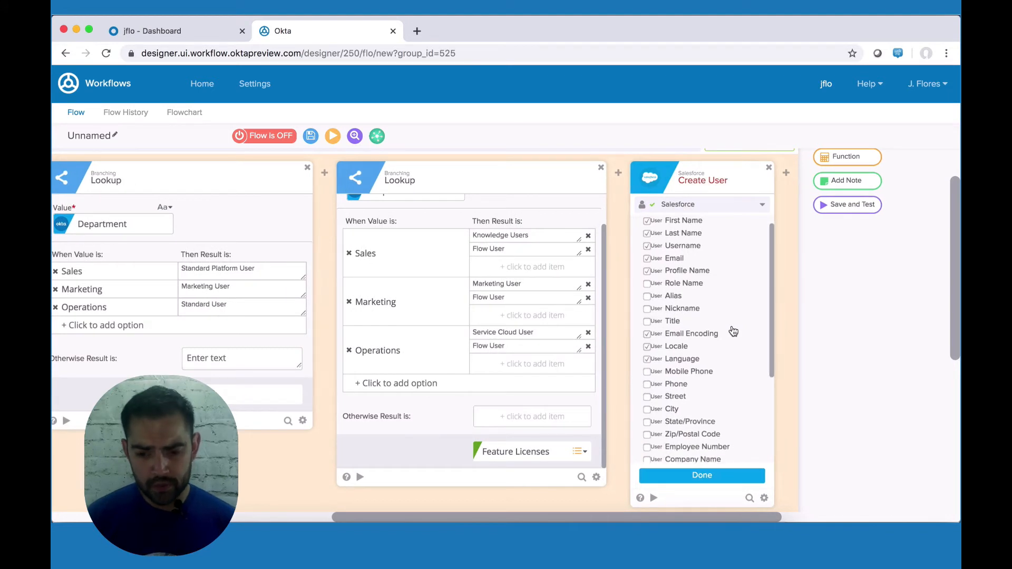
scroll(733, 331, "down", 2)
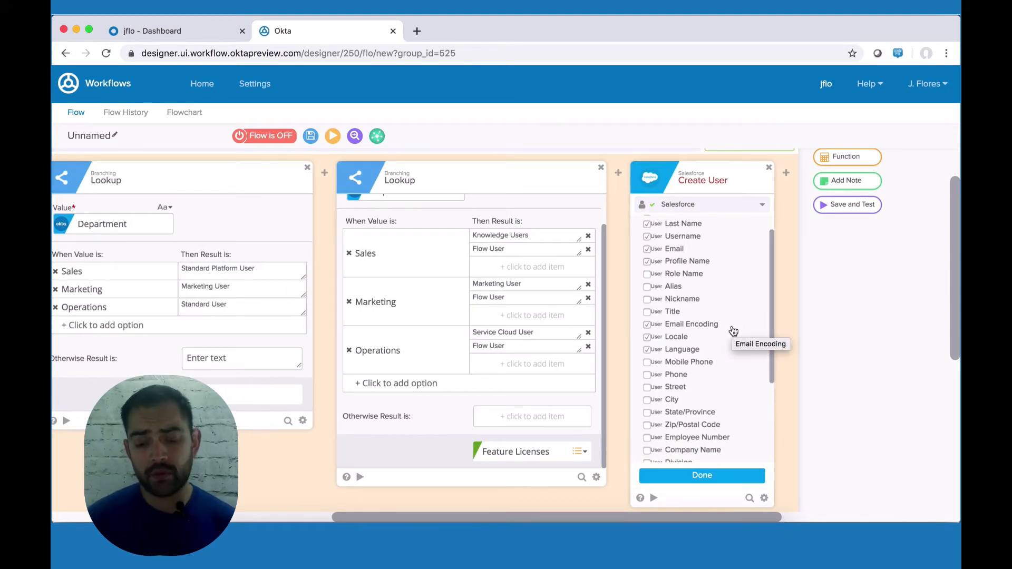
scroll(699, 352, "down", 5)
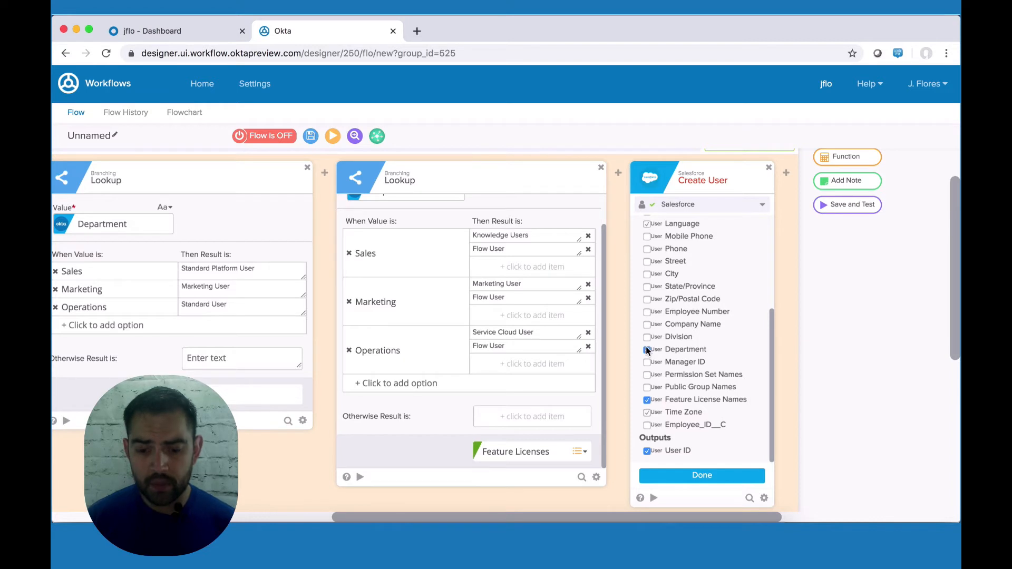
Step: Confirm Create User's inputs, map the profile output to Profile Name, and set language English
left_click(717, 474)
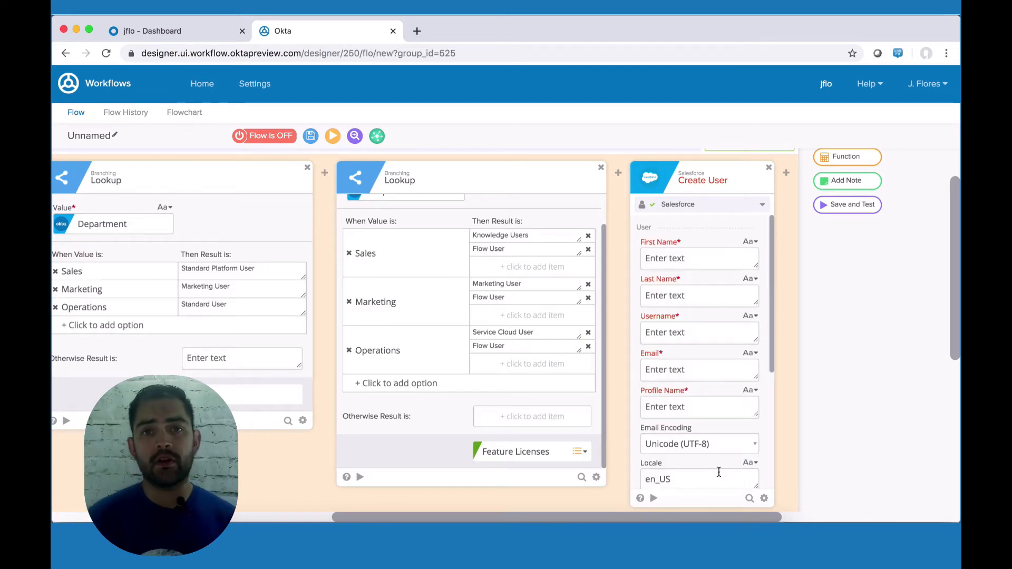
scroll(701, 442, "down", 4)
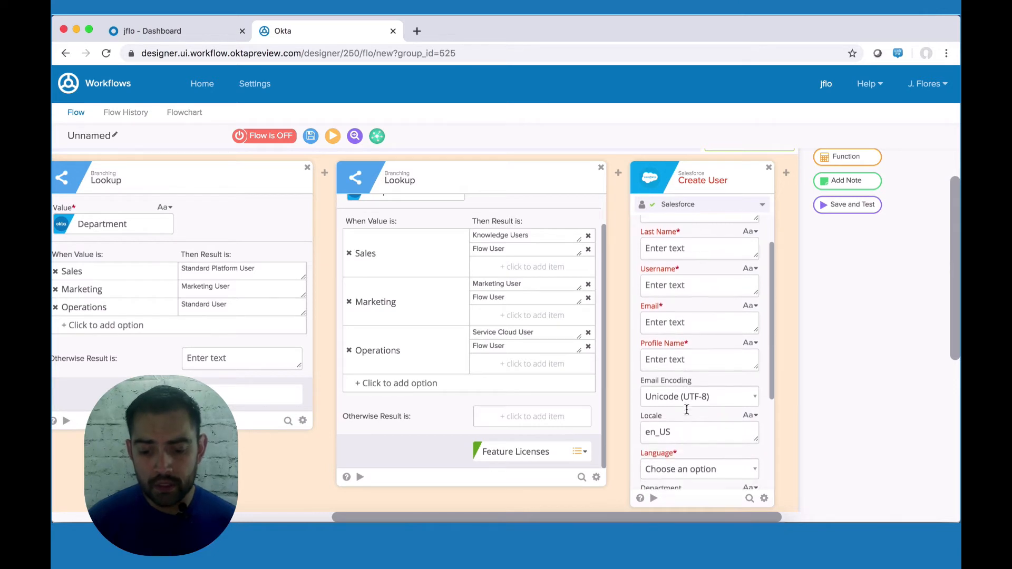
scroll(686, 409, "down", 1)
scroll(687, 410, "up", 3)
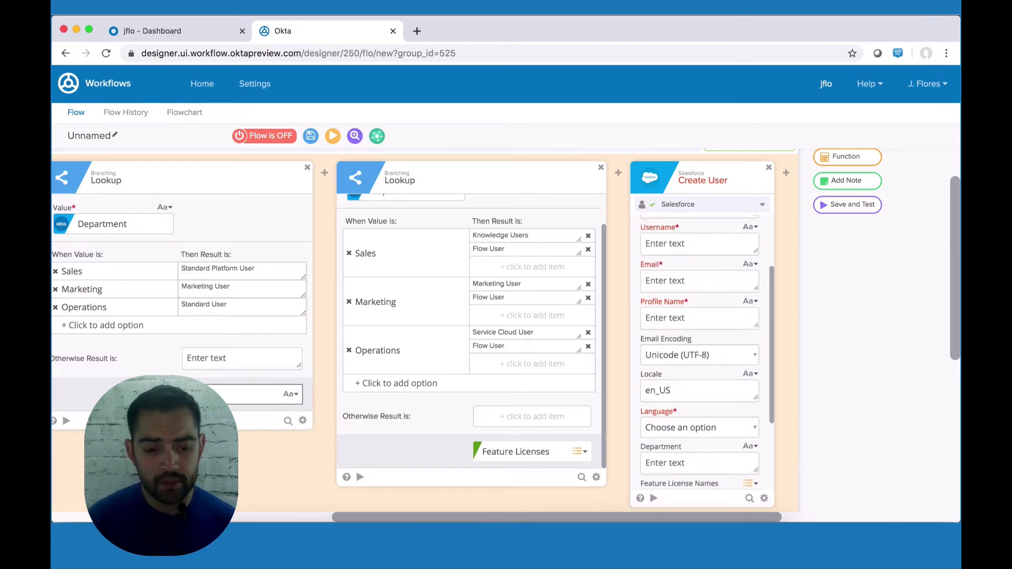
left_click_drag(232, 394, 672, 319)
left_click(676, 424)
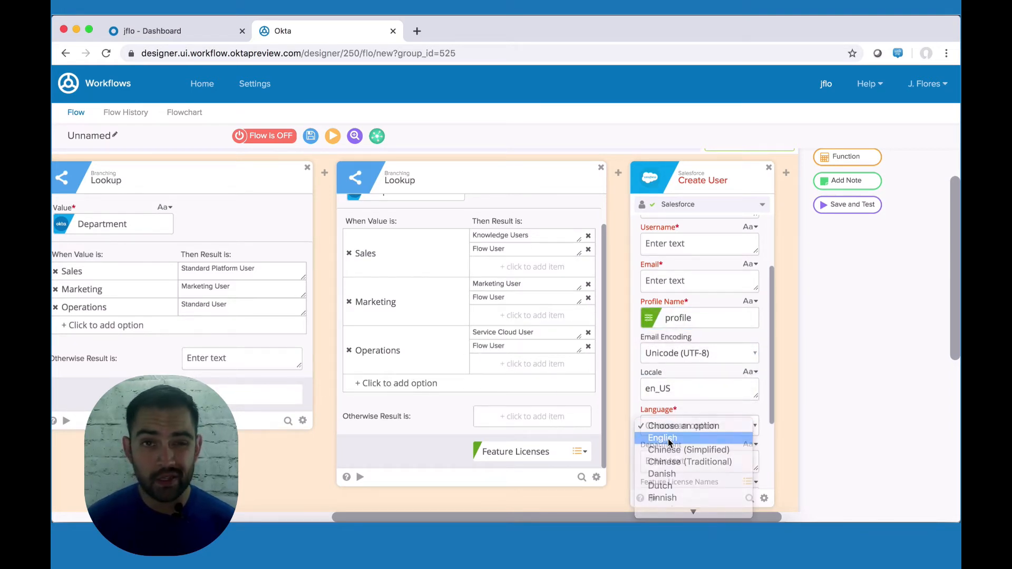
left_click(668, 438)
scroll(669, 438, "down", 5)
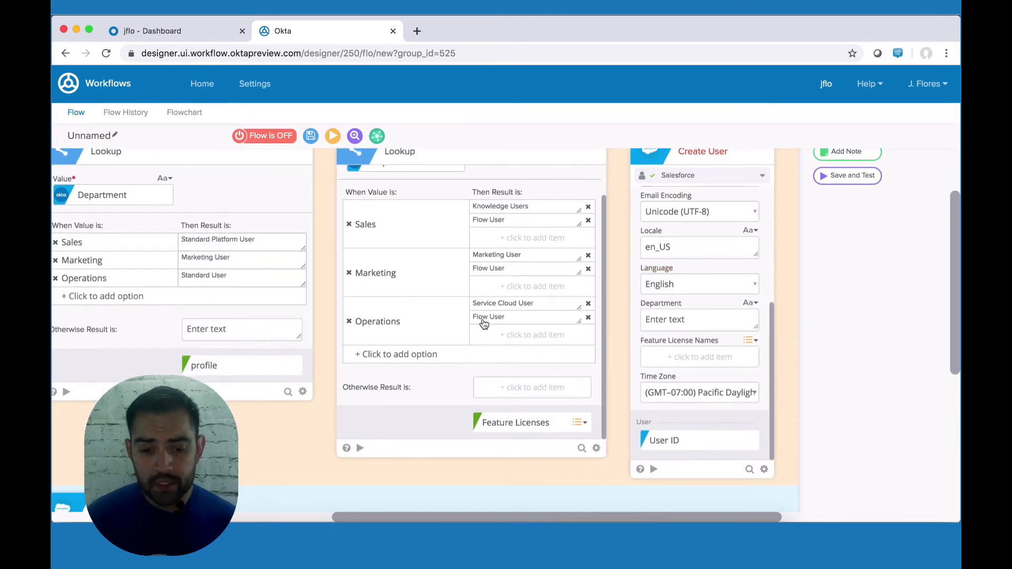
scroll(483, 310, "up", 2)
scroll(488, 425, "down", 2)
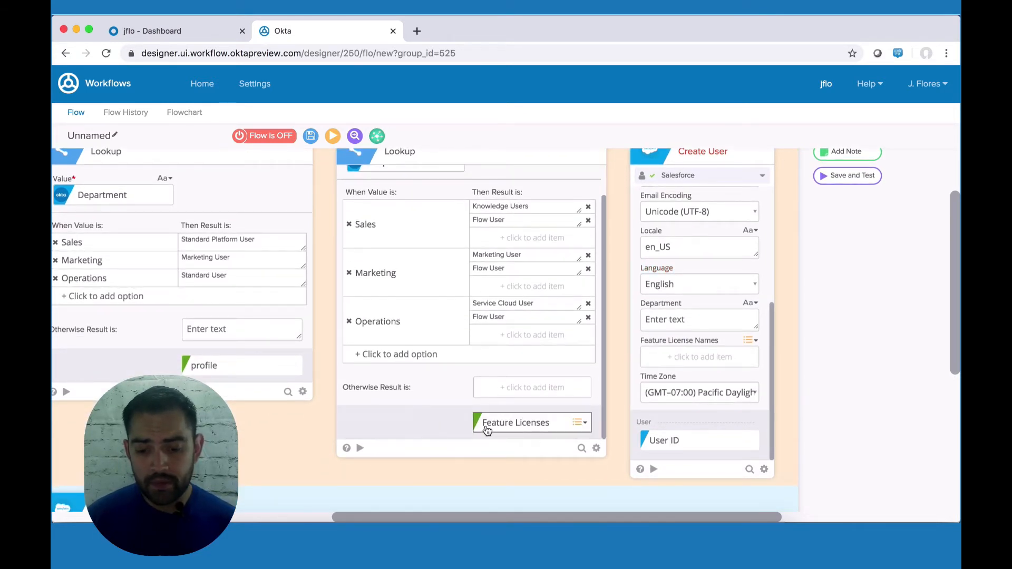
Step: Map Feature Licenses, First name, Last name, Alternate ID as Username and Primary email into Create User
left_click_drag(486, 425, 677, 358)
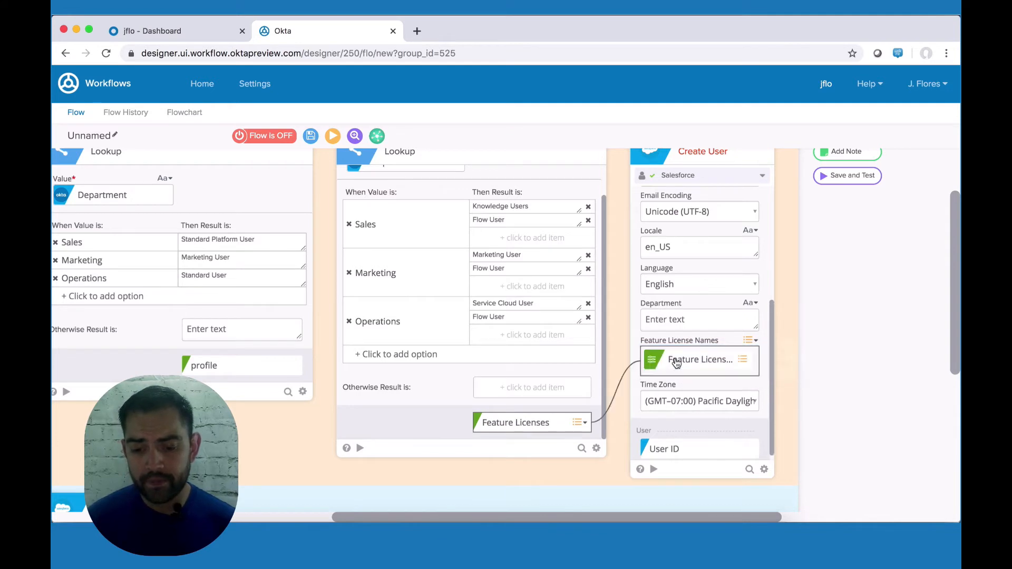
scroll(677, 363, "up", 3)
scroll(676, 362, "up", 4)
scroll(324, 360, "left", 4)
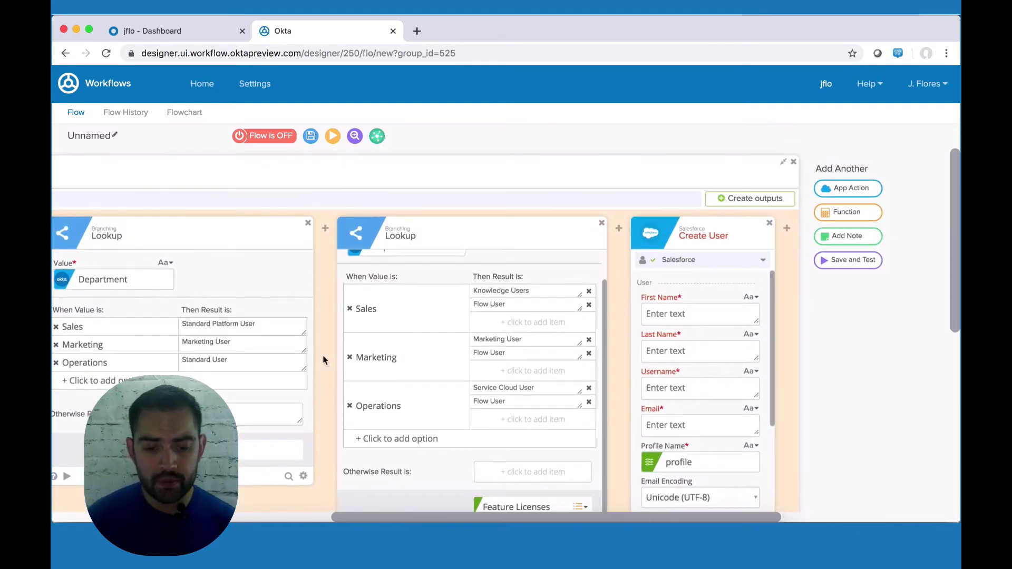
scroll(325, 360, "left", 3)
left_click_drag(115, 374, 858, 318)
scroll(112, 396, "left", 12)
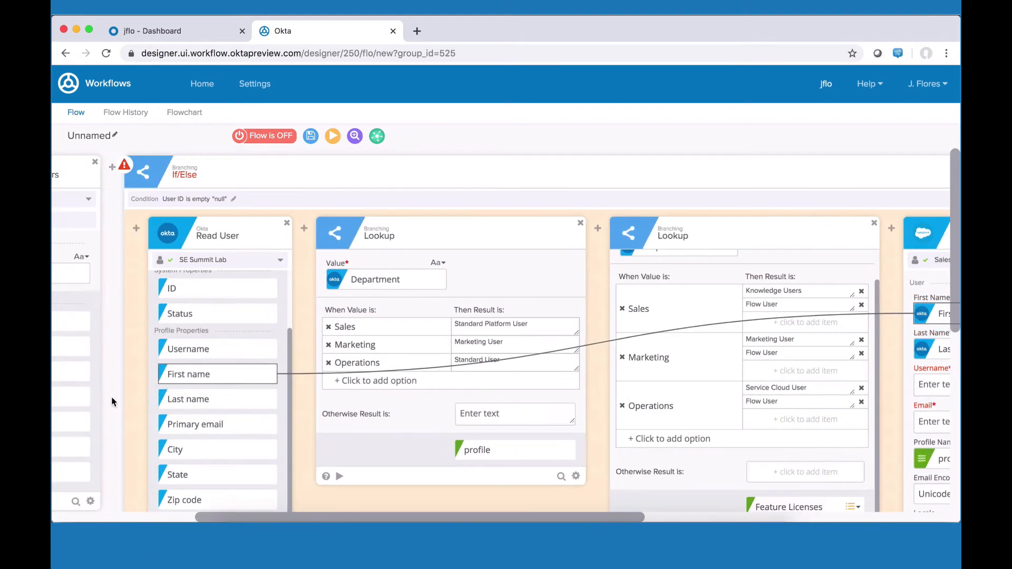
left_click_drag(85, 446, 764, 382)
scroll(764, 383, "left", 3)
scroll(124, 373, "down", 2)
left_click_drag(125, 347, 866, 344)
scroll(832, 354, "right", 1)
scroll(832, 354, "down", 4)
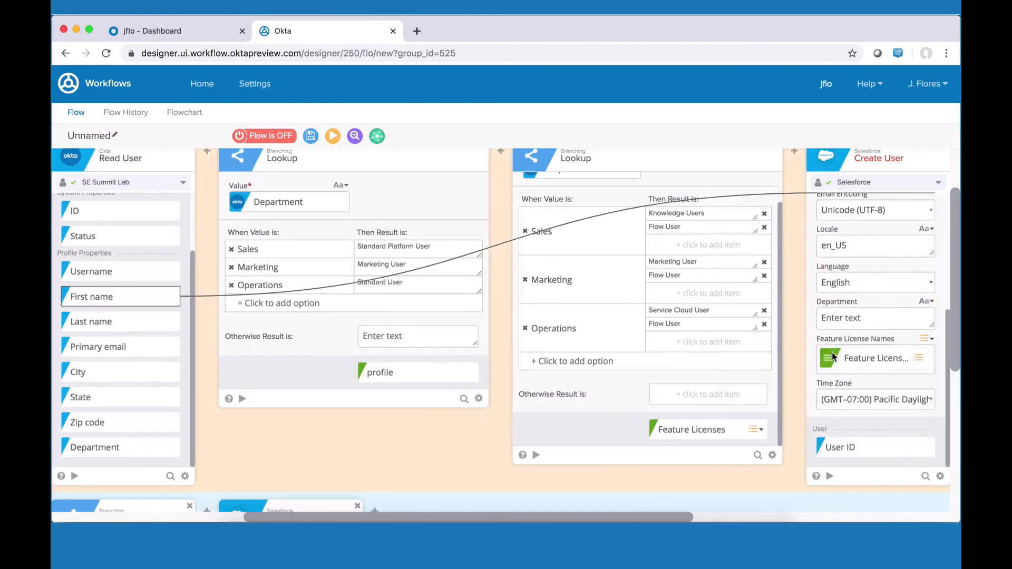
scroll(832, 353, "up", 3)
scroll(770, 371, "right", 5)
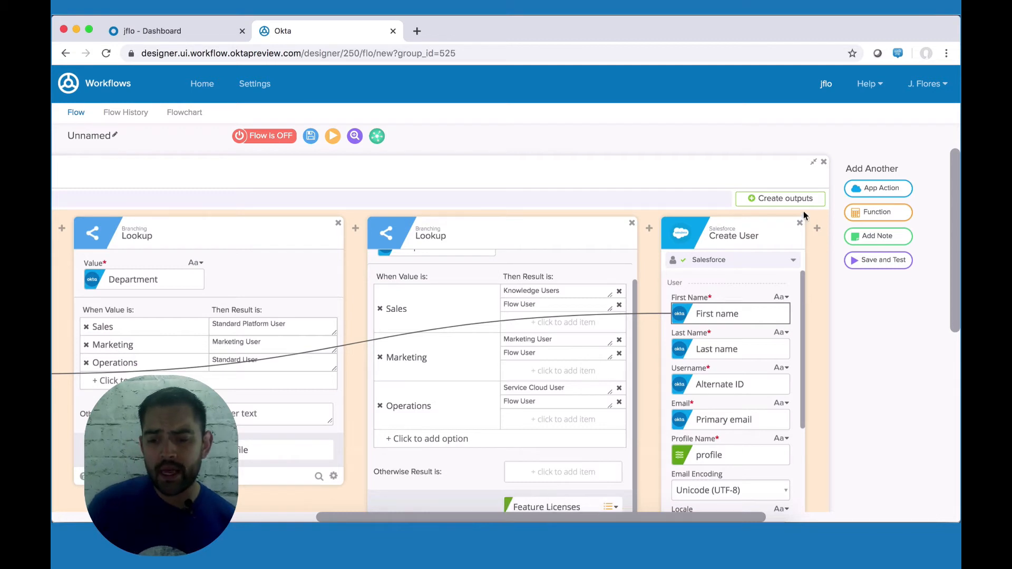
Step: Add a Compose text card after Create User with a message starting 'This workflow'
mouse_move(817, 231)
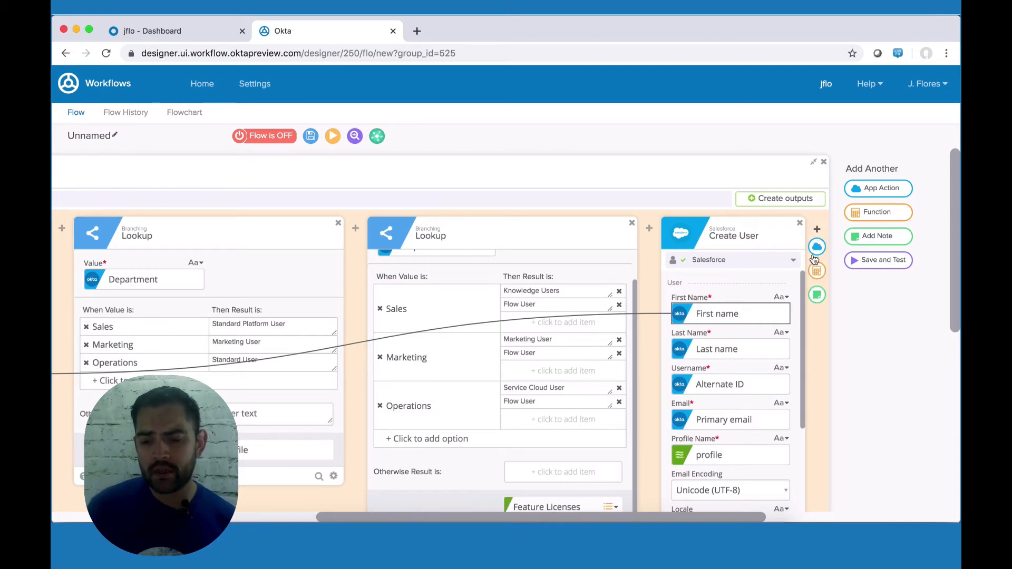
left_click(816, 272)
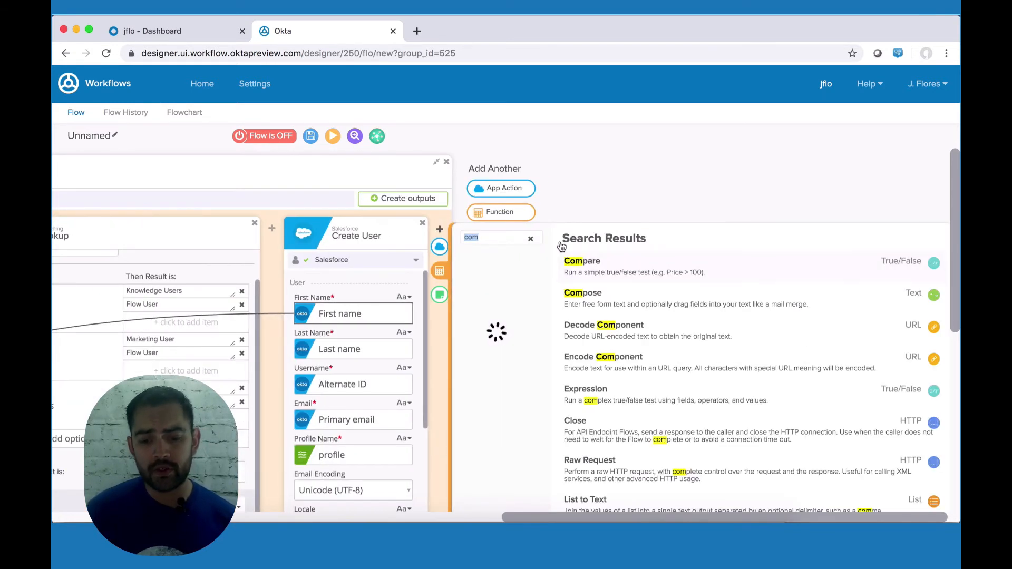
type("COMPOSE")
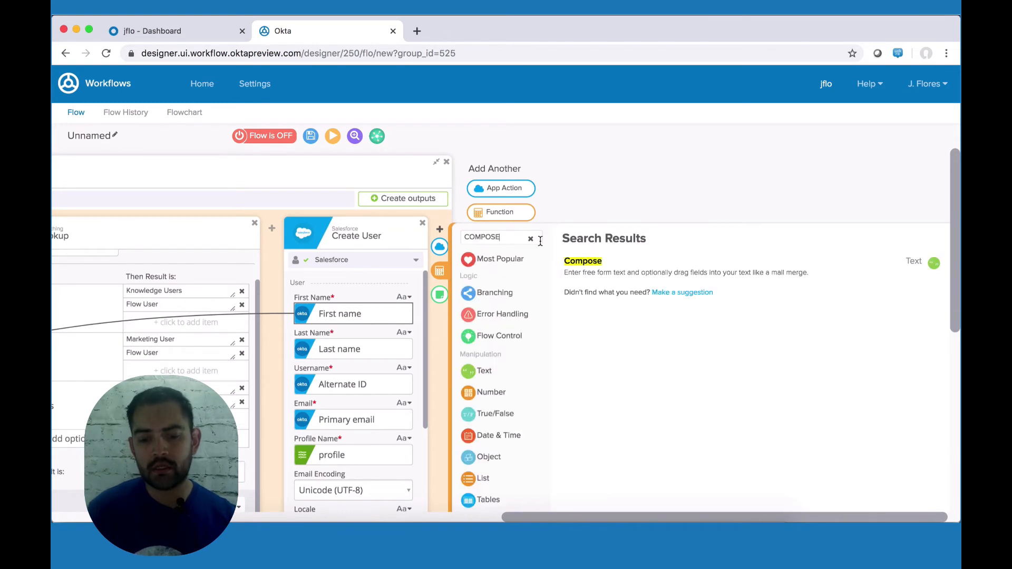
left_click(594, 270)
left_click(548, 284)
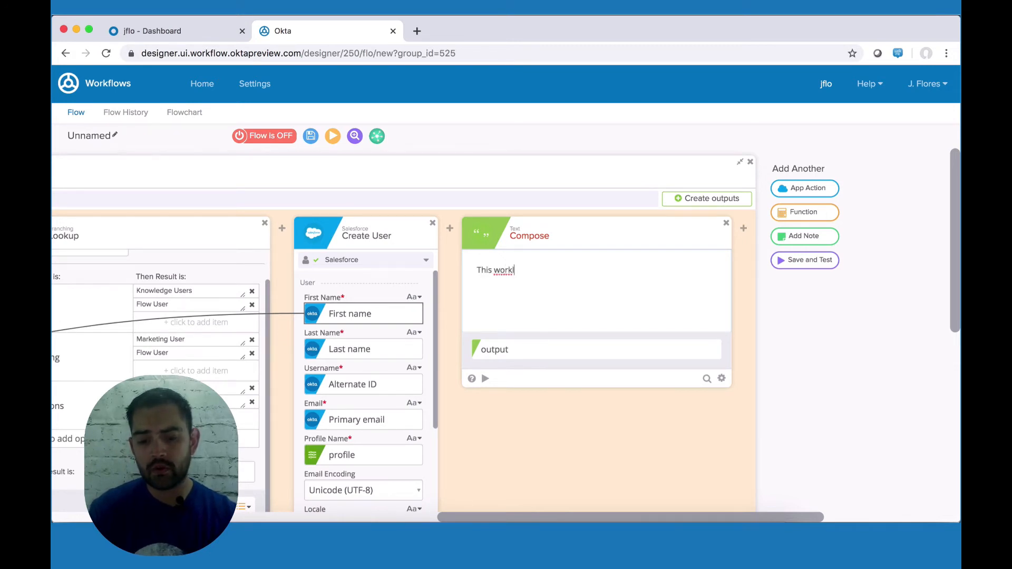
type("This workflow for user")
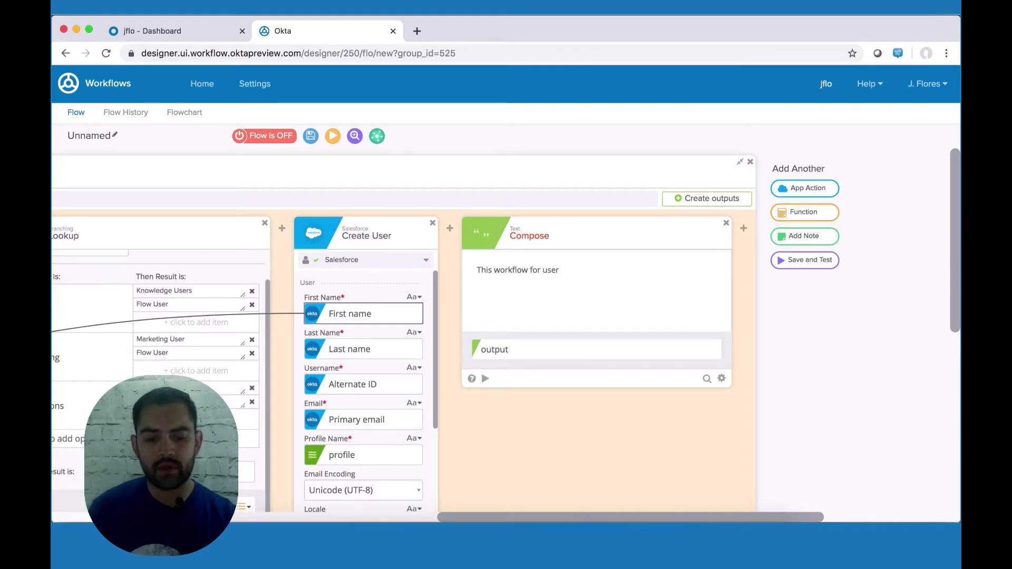
Step: Insert the Okta user's Alternate ID into the message and end it with 'has been completed'
scroll(339, 384, "left", 10)
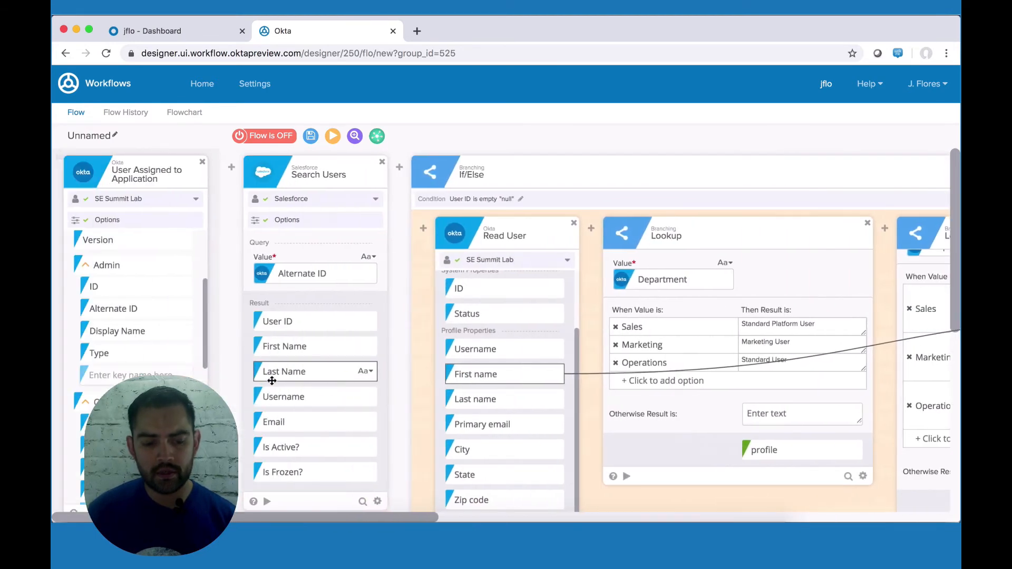
scroll(158, 417, "down", 1)
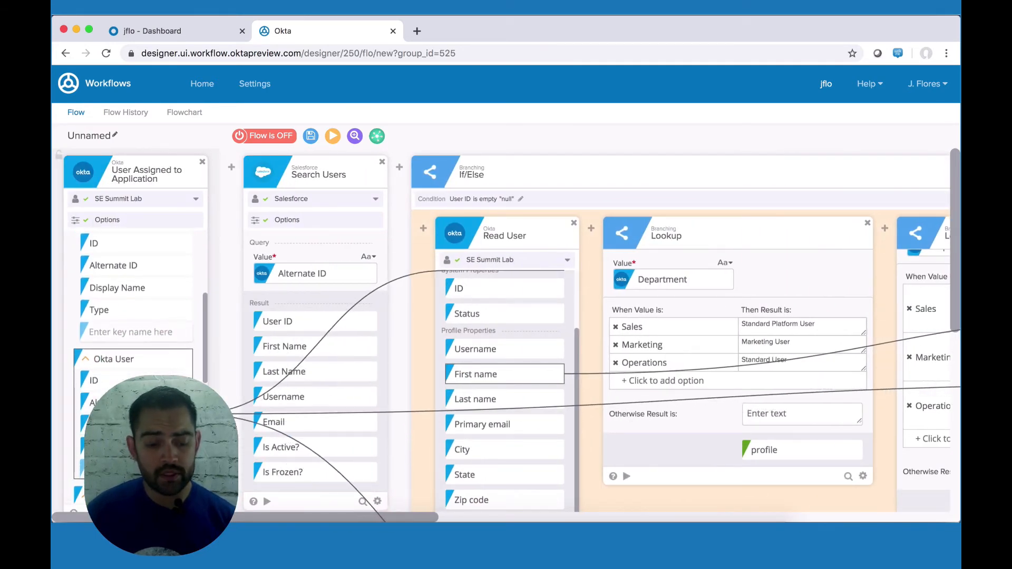
left_click_drag(106, 403, 804, 282)
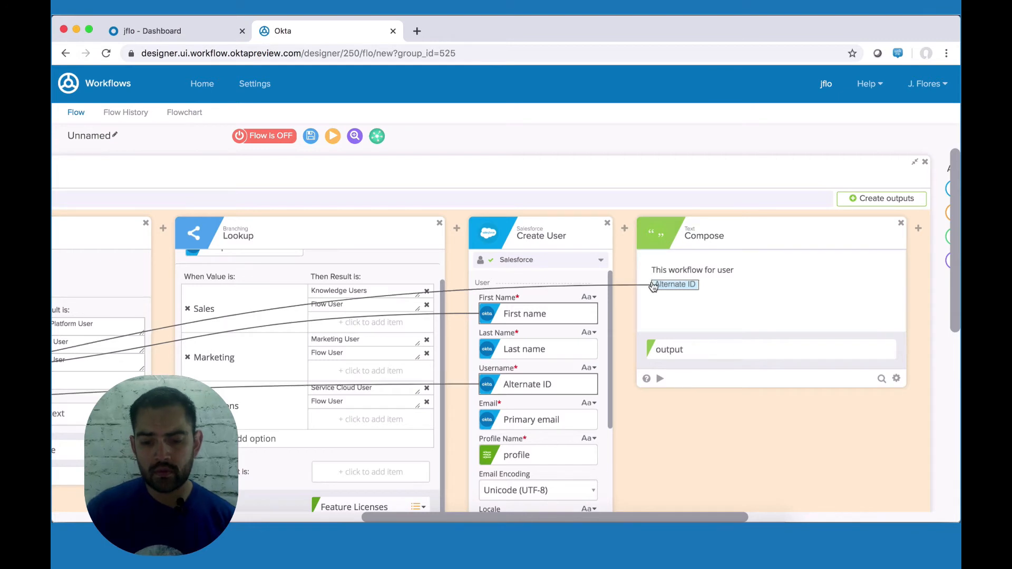
key("BackSpace")
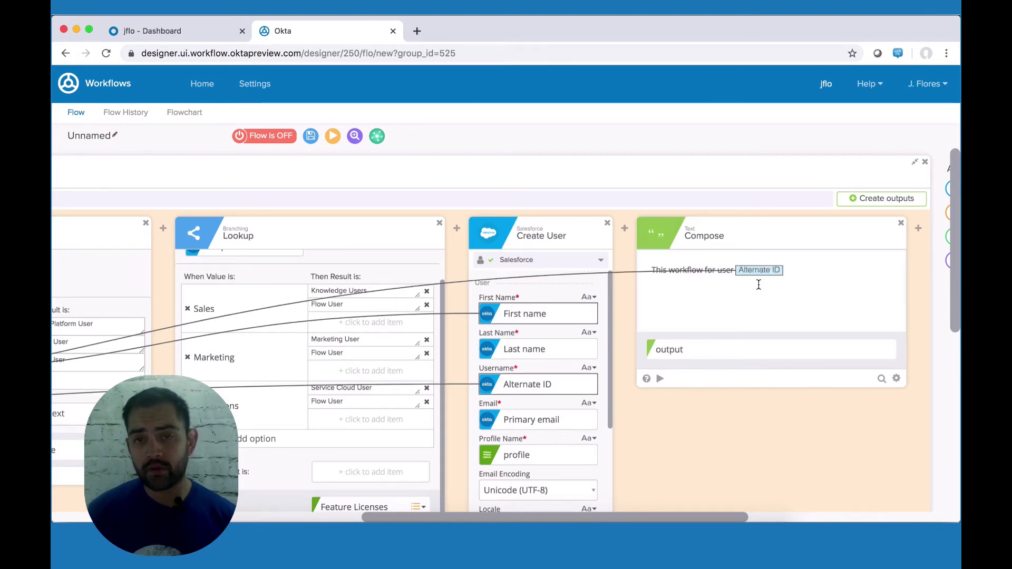
left_click(792, 270)
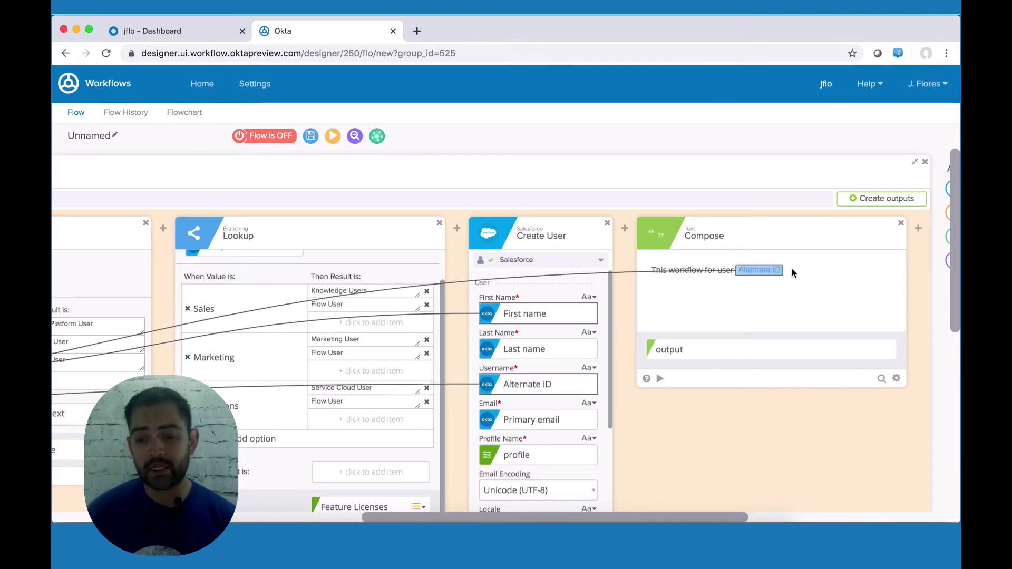
key("Right")
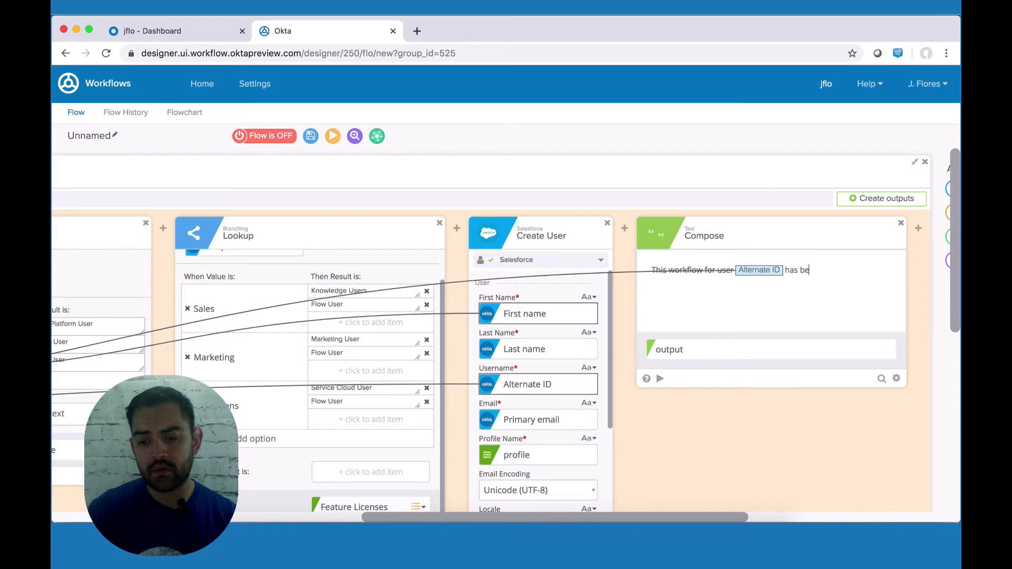
type("has been completed.")
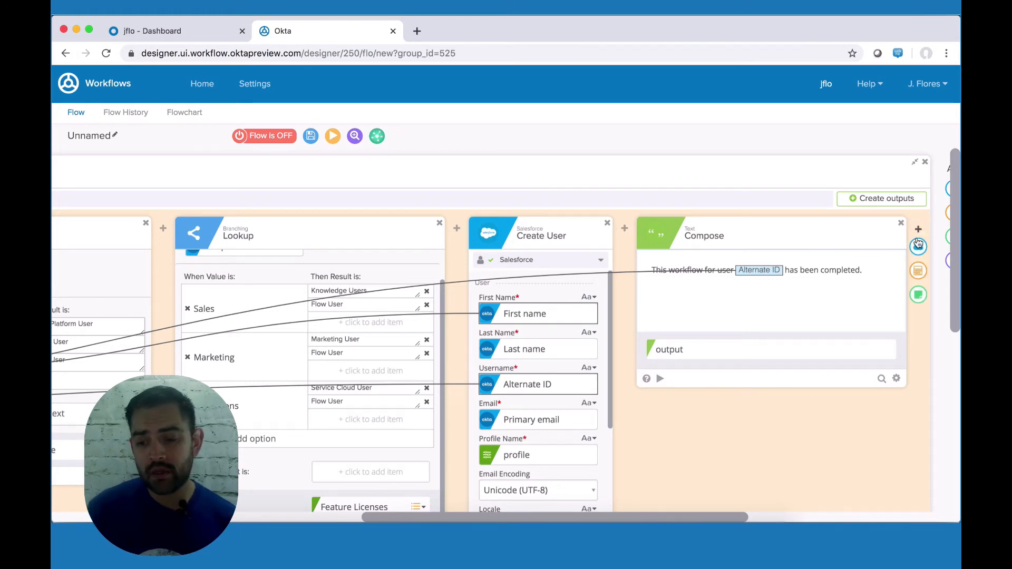
Step: Add a Gmail Send Email action after the Compose card
left_click(918, 246)
left_click(721, 296)
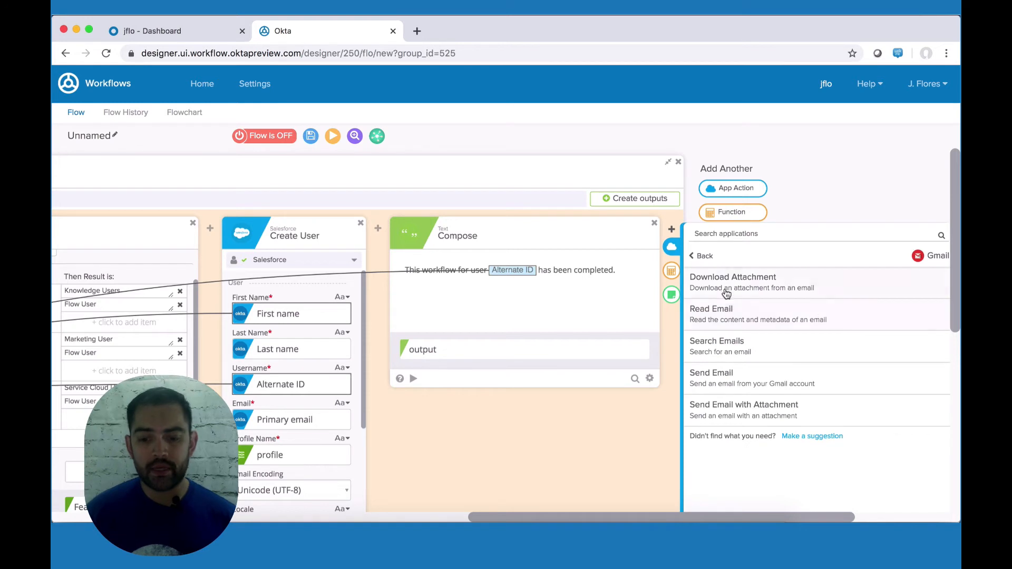
left_click(712, 383)
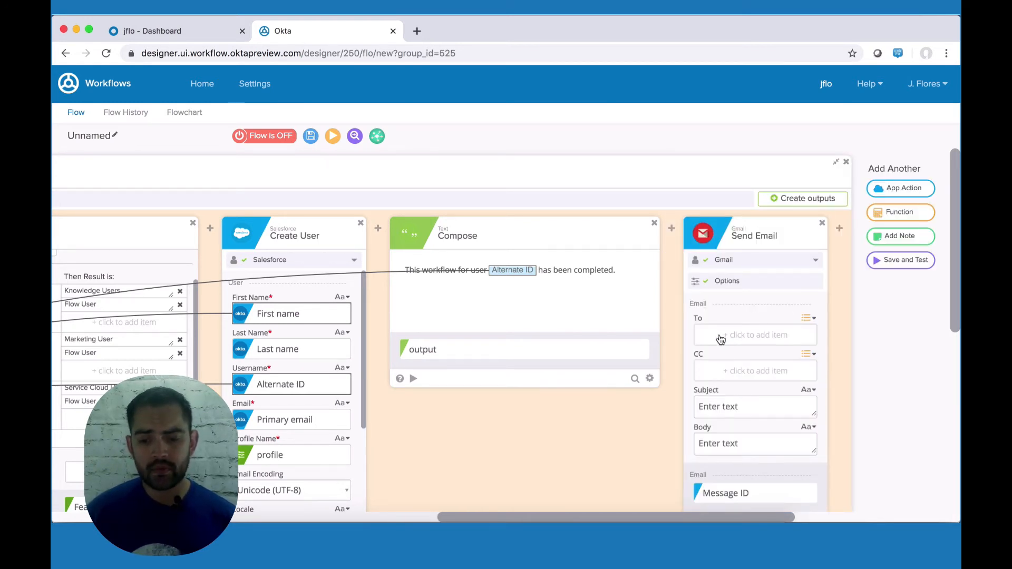
Step: Enter the recipient's e-mail address under To and use the Compose output as Body
left_click(721, 337)
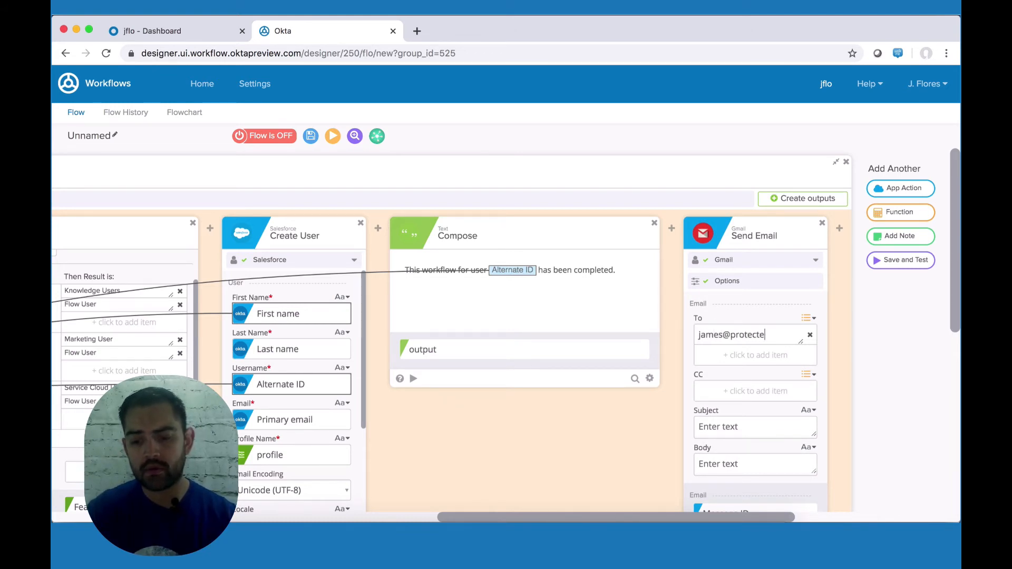
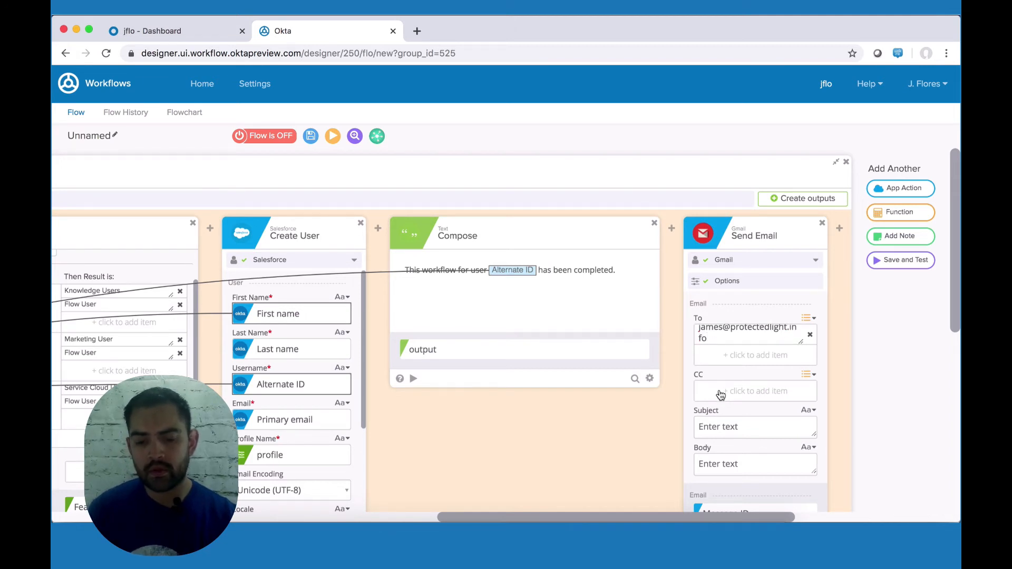
scroll(723, 402, "down", 1)
scroll(747, 426, "down", 3)
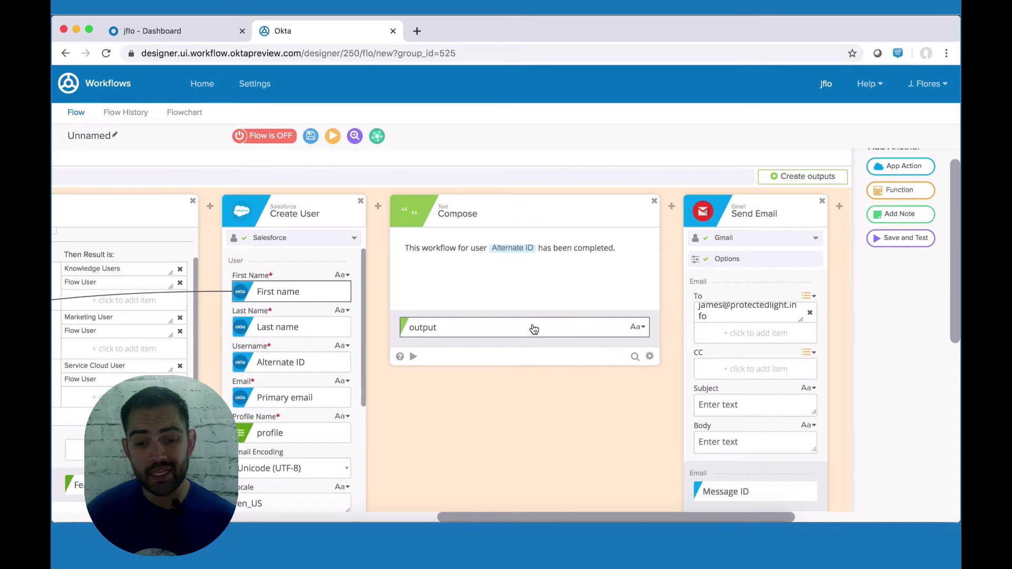
left_click_drag(541, 326, 761, 441)
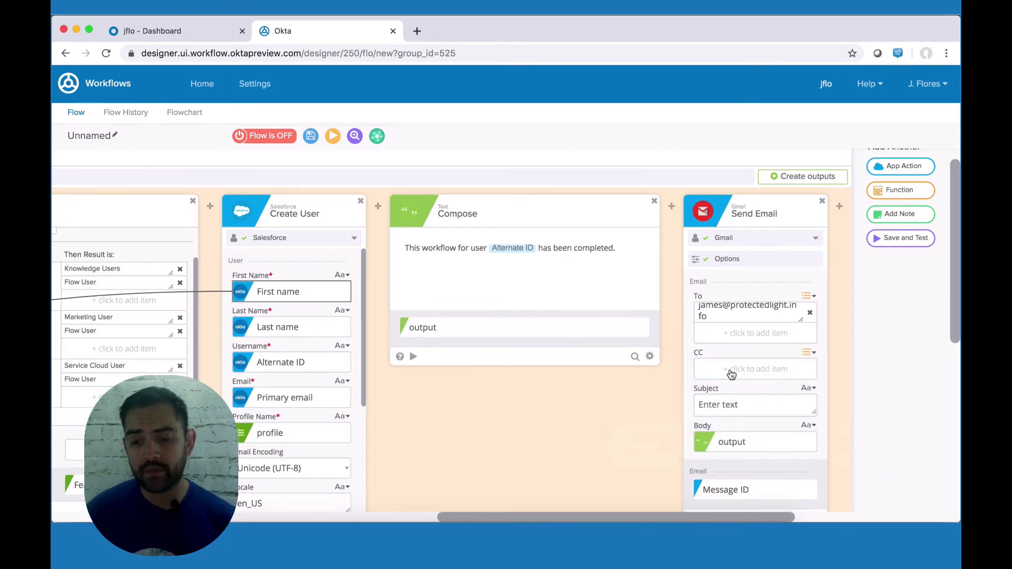
scroll(730, 374, "up", 2)
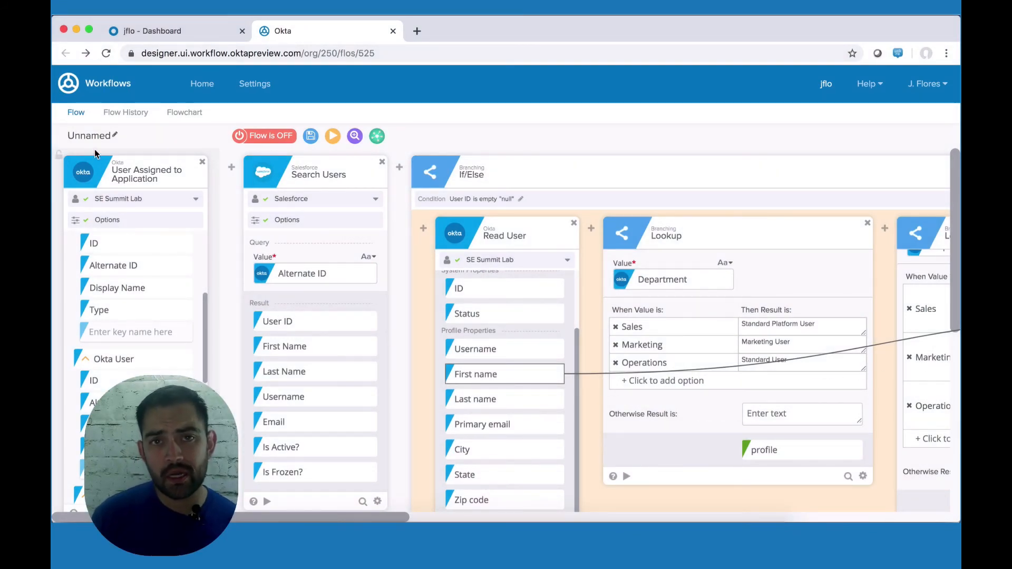
Step: Name the flow 'Salesforce User Creation' with a description about creating Salesforce users with notifications
left_click(114, 139)
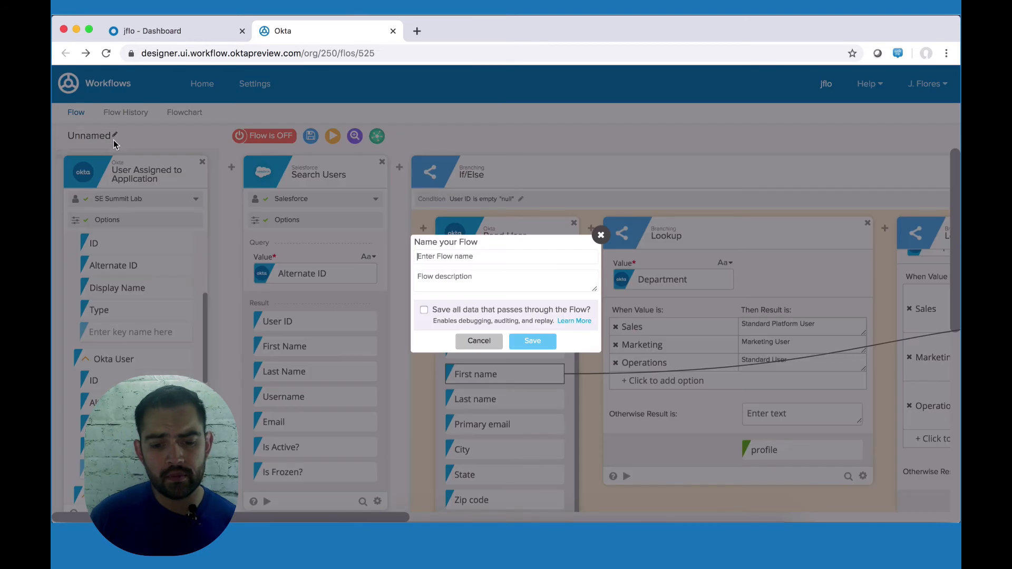
type("Salesforce User Creation")
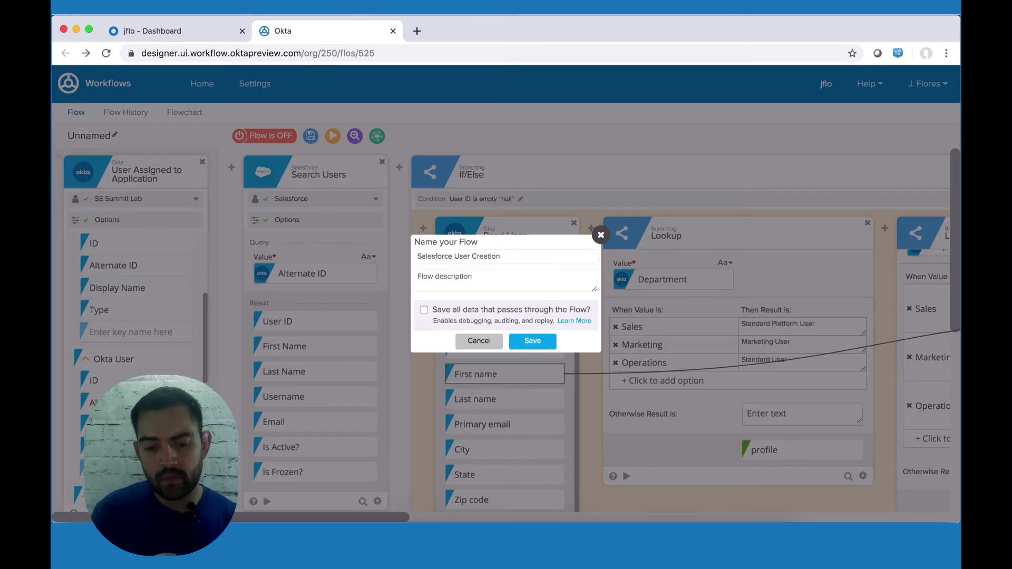
key("Tab")
type("JF Creation of users in Salesforce with notifica")
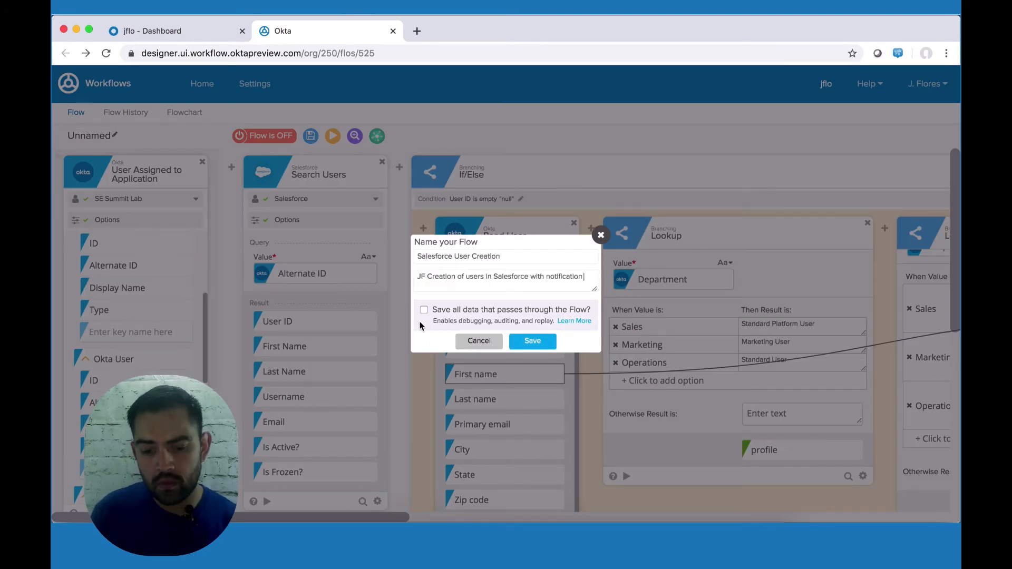
left_click(525, 340)
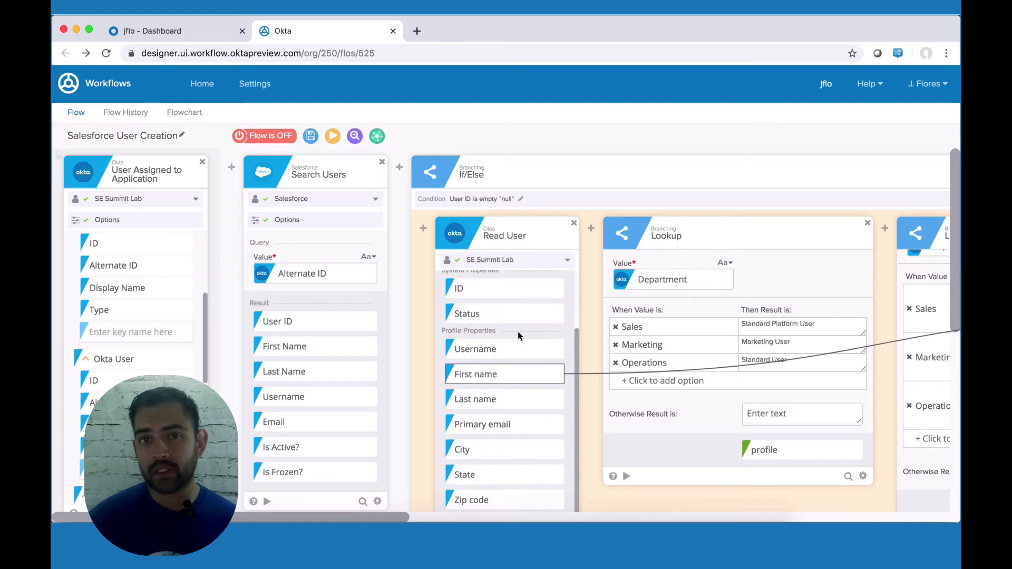
Step: Save the flow's pending changes and search the home flow list for 'sale'
left_click(203, 86)
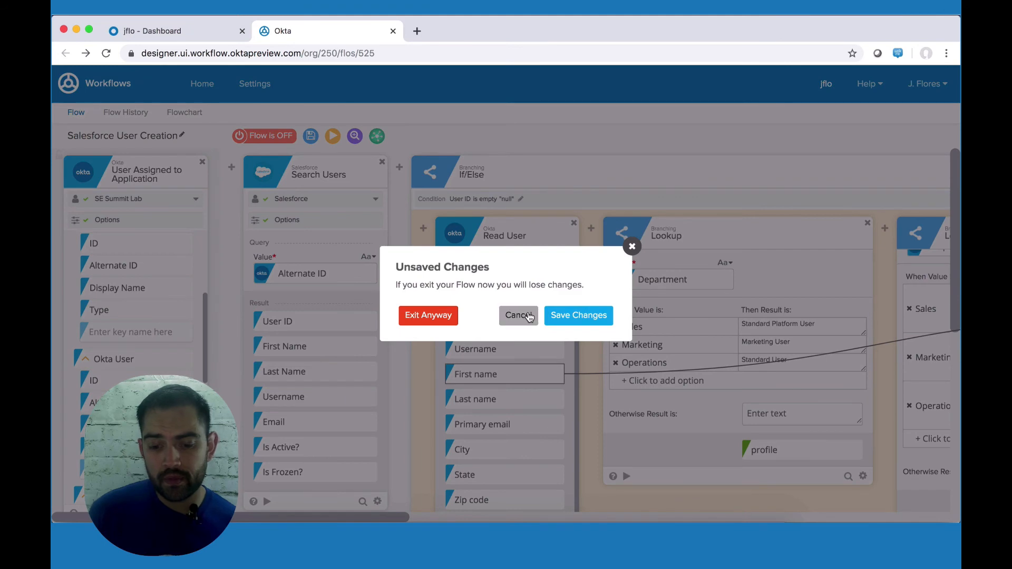
left_click(567, 314)
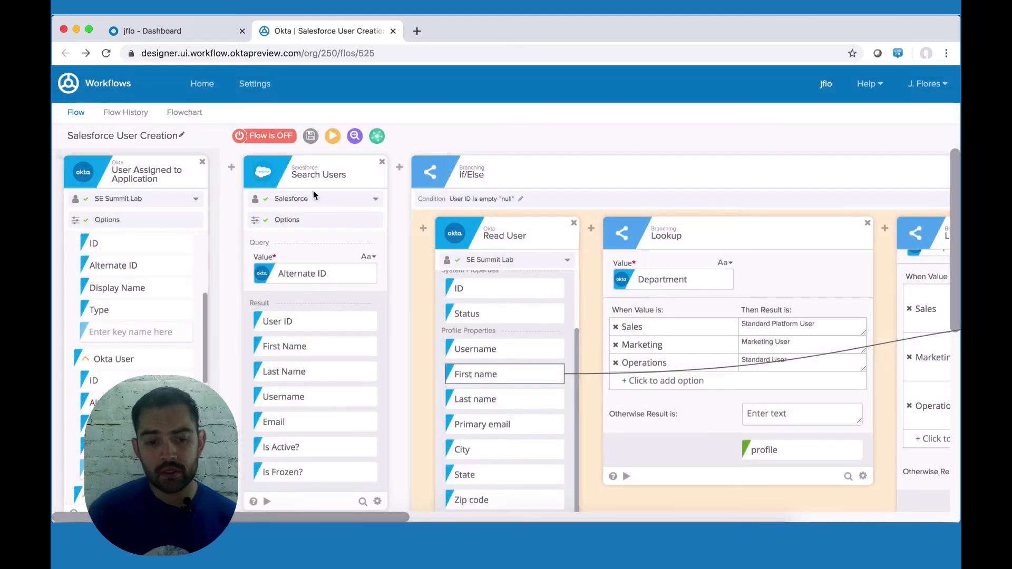
left_click(204, 86)
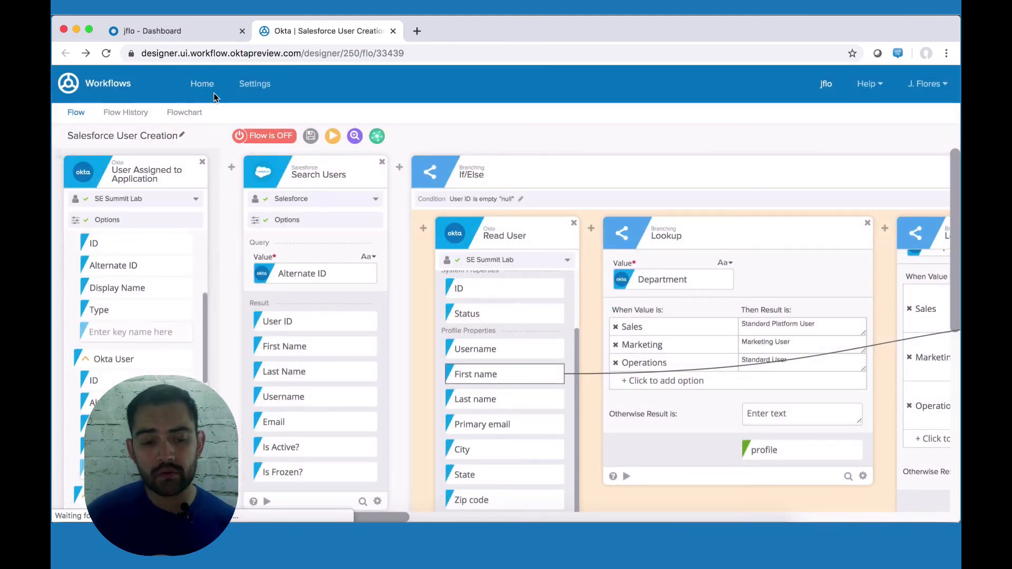
left_click(804, 140)
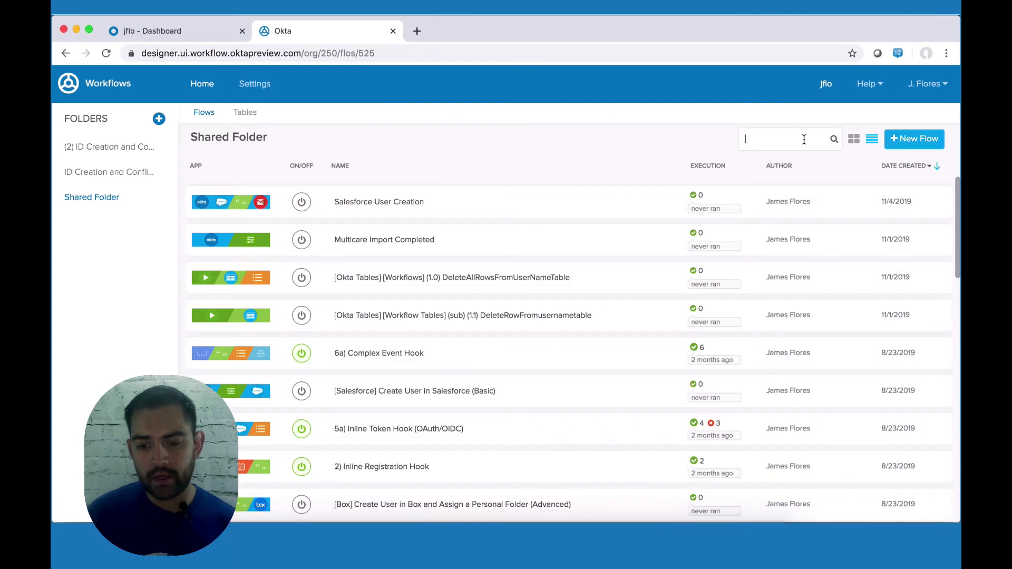
type("salesfor")
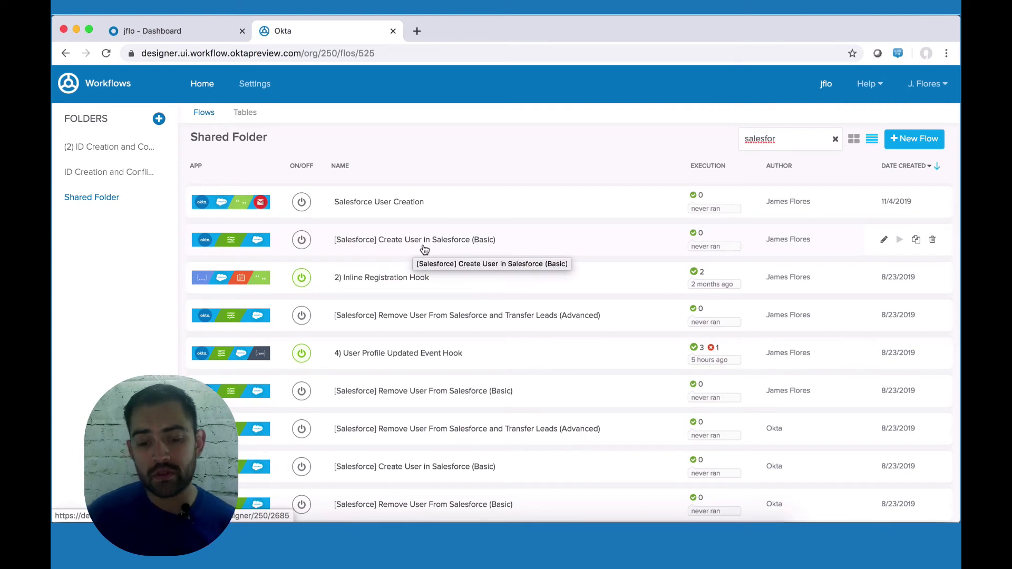
Step: Review the '[Salesforce] Create User in Salesforce (Basic)' flow's cards and toggle its Flow is OFF switch
left_click(452, 248)
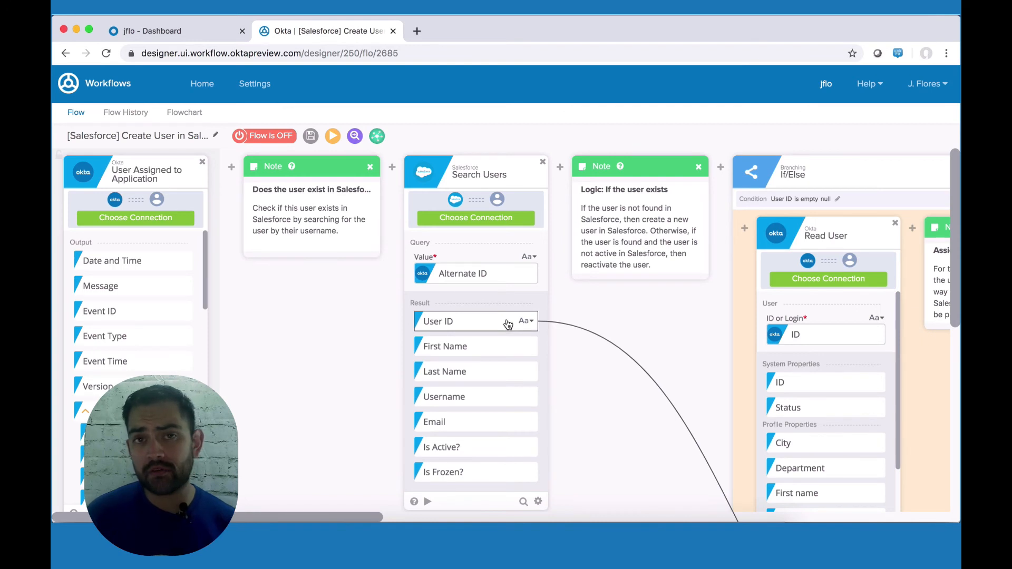
scroll(509, 327, "right", 5)
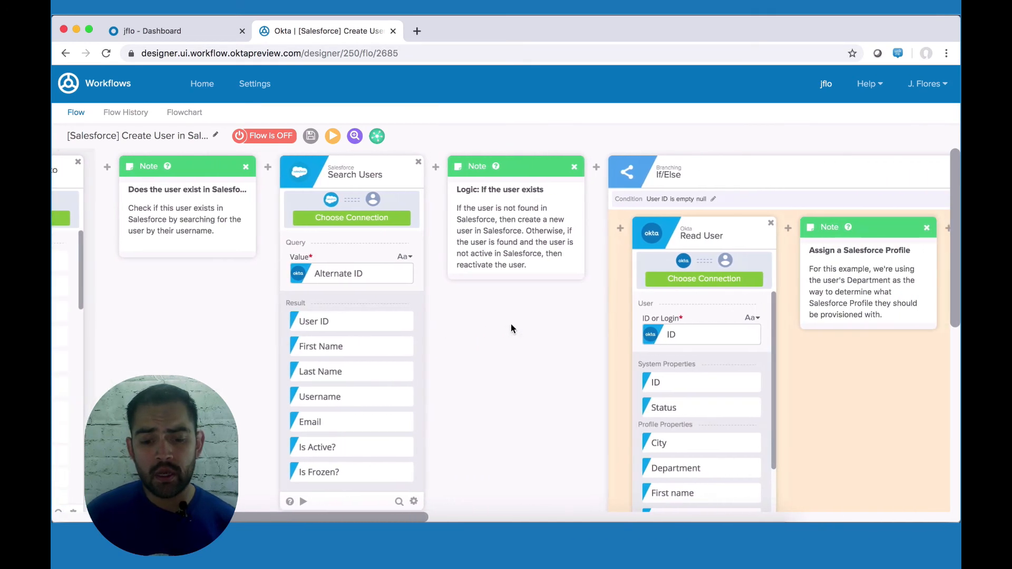
scroll(462, 326, "right", 5)
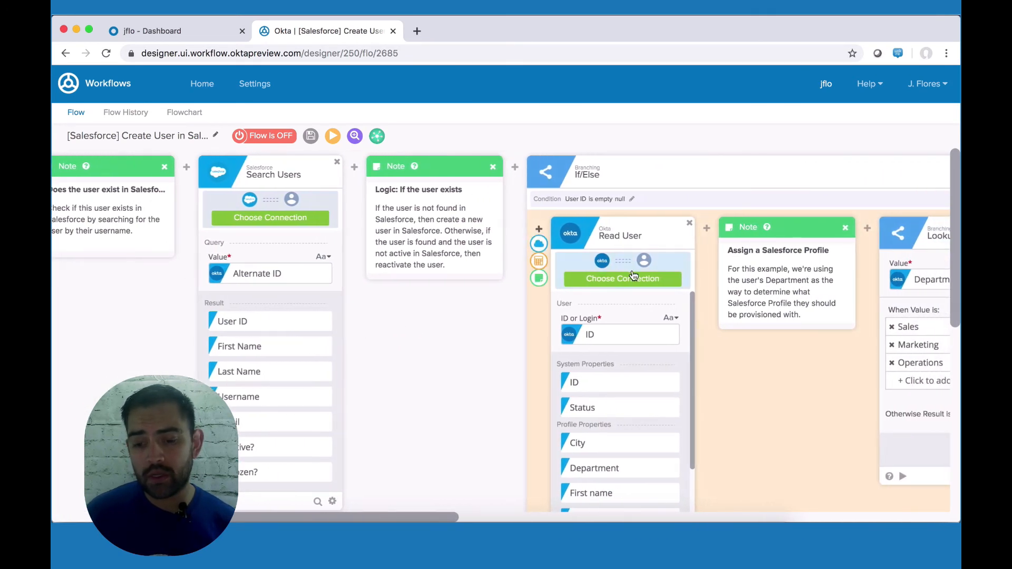
scroll(633, 274, "right", 10)
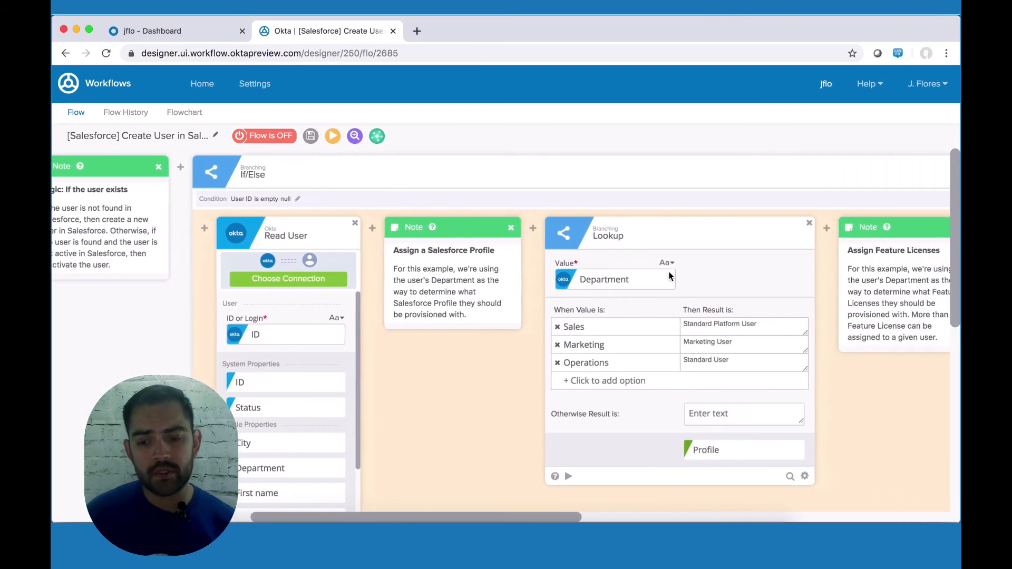
scroll(668, 276, "right", 18)
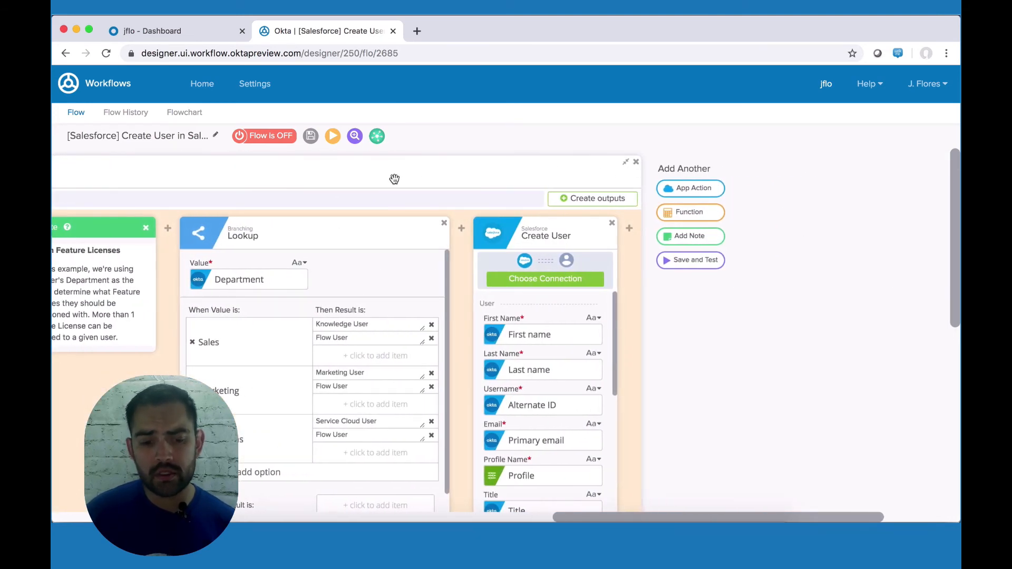
left_click(262, 140)
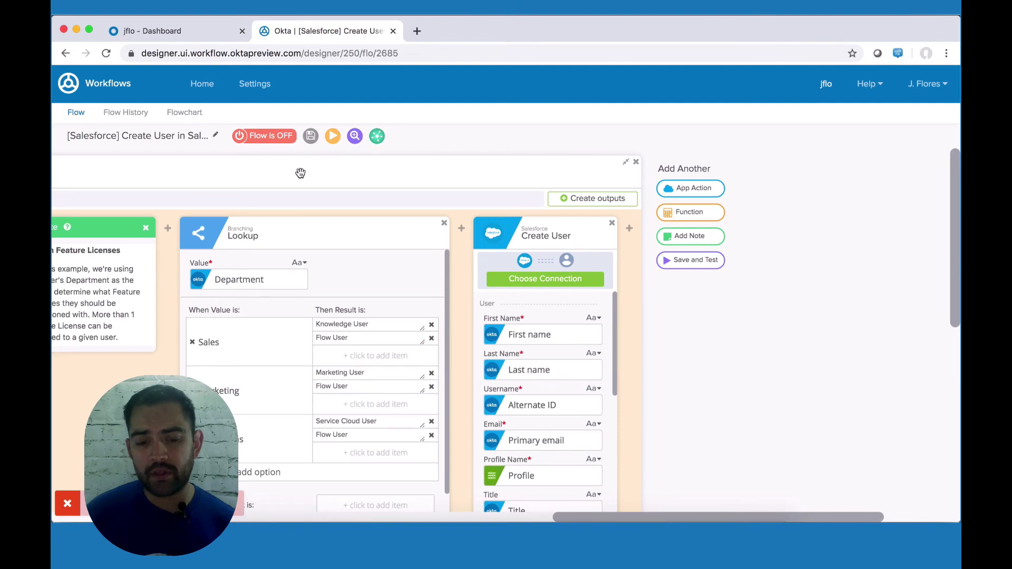
scroll(313, 234, "left", 10)
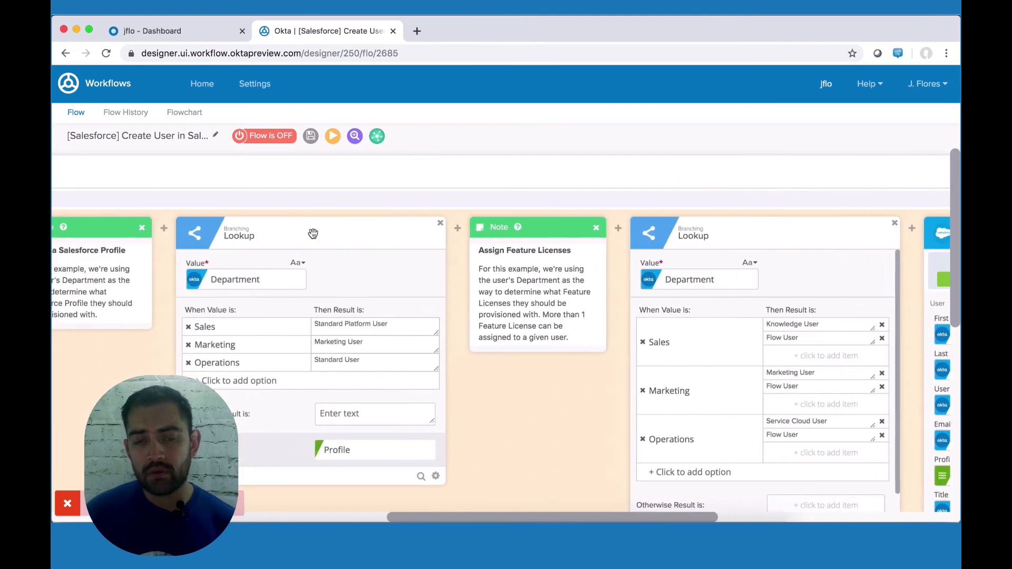
scroll(313, 234, "left", 1)
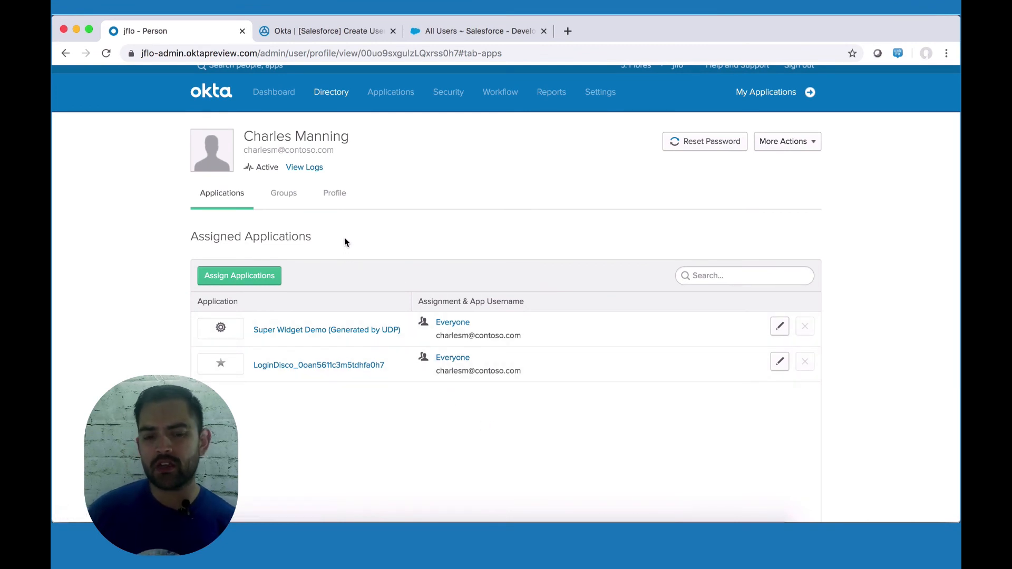
left_click(337, 195)
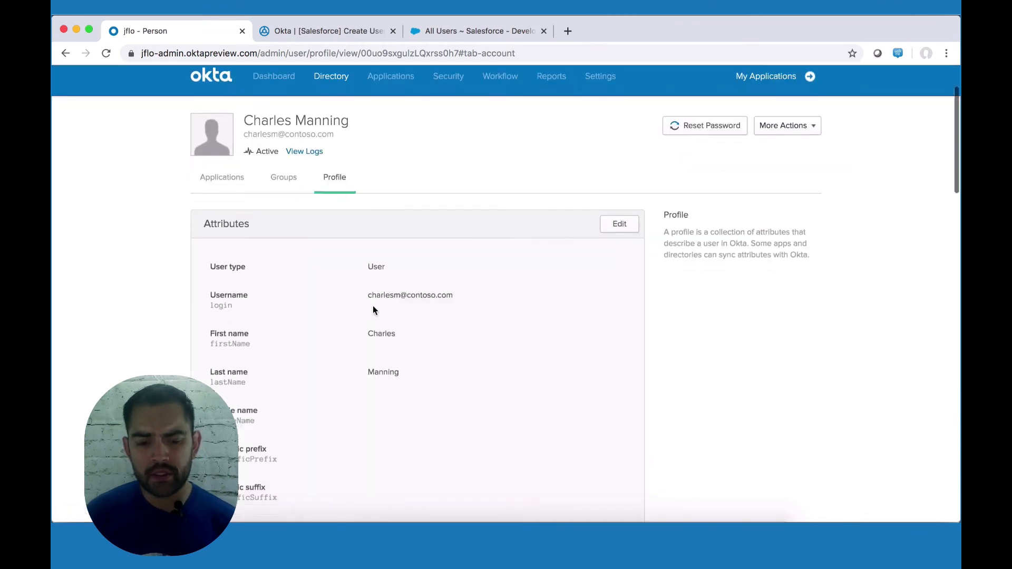
scroll(372, 311, "down", 2)
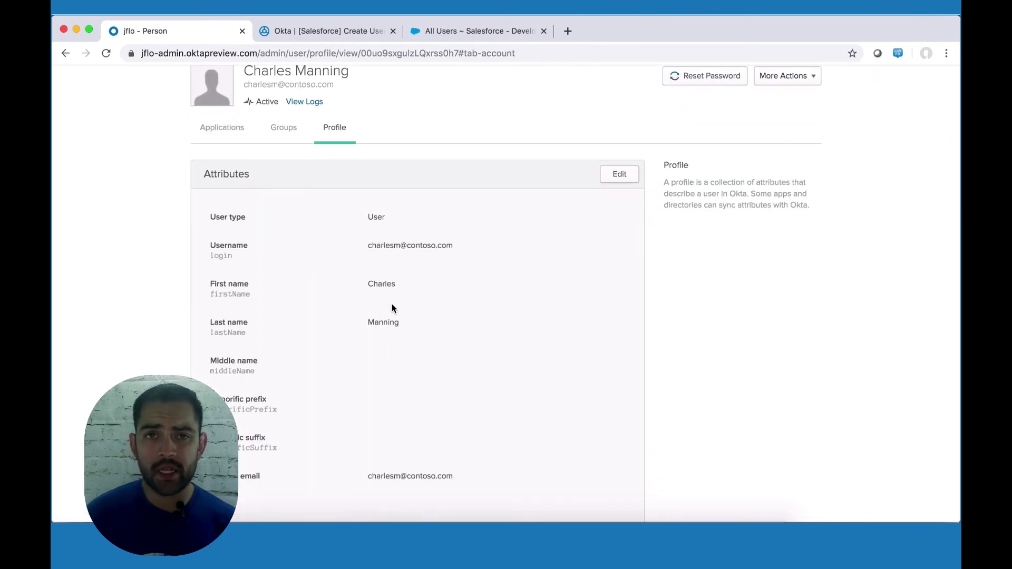
scroll(392, 309, "down", 5)
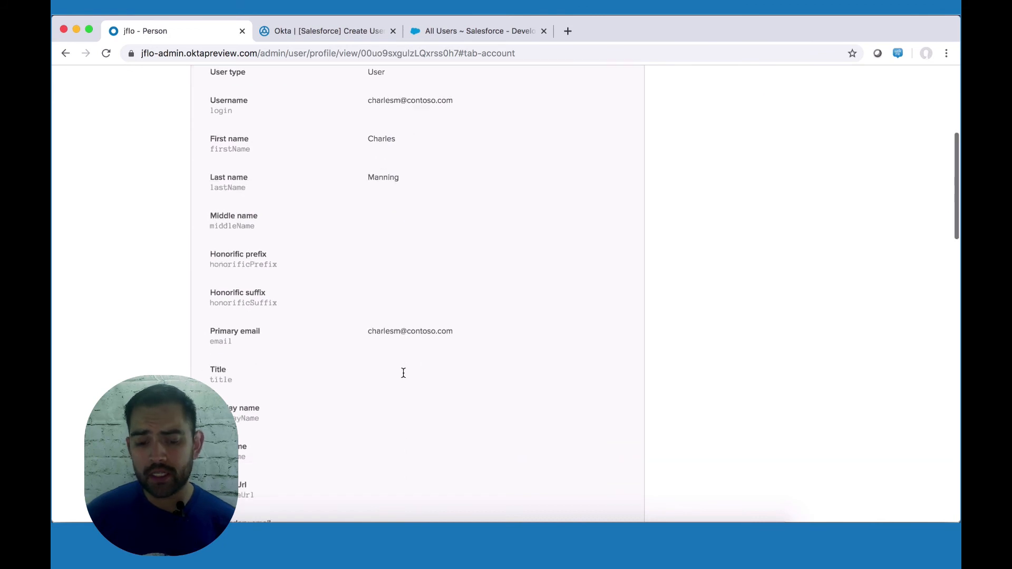
scroll(403, 372, "down", 20)
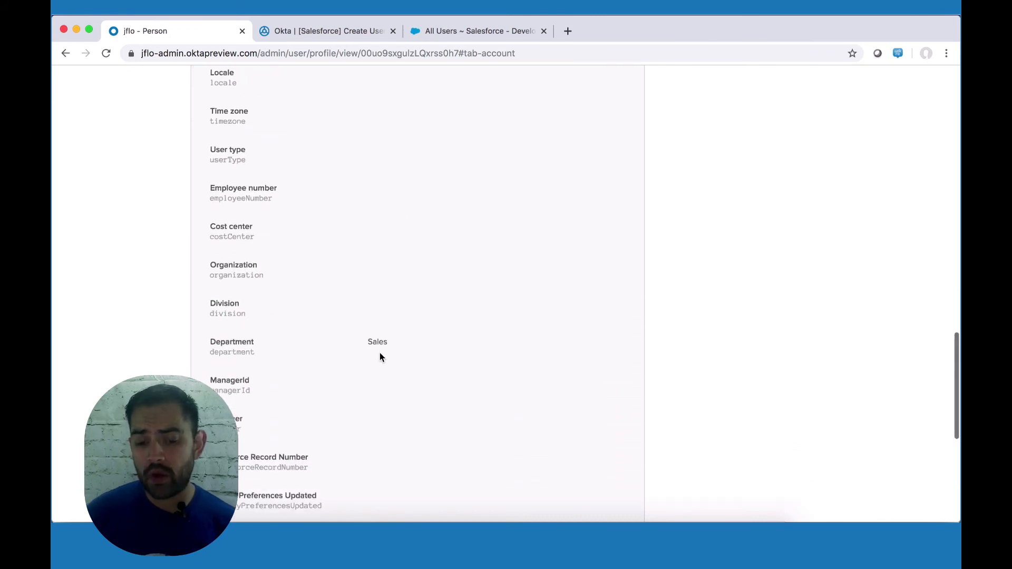
scroll(388, 342, "up", 20)
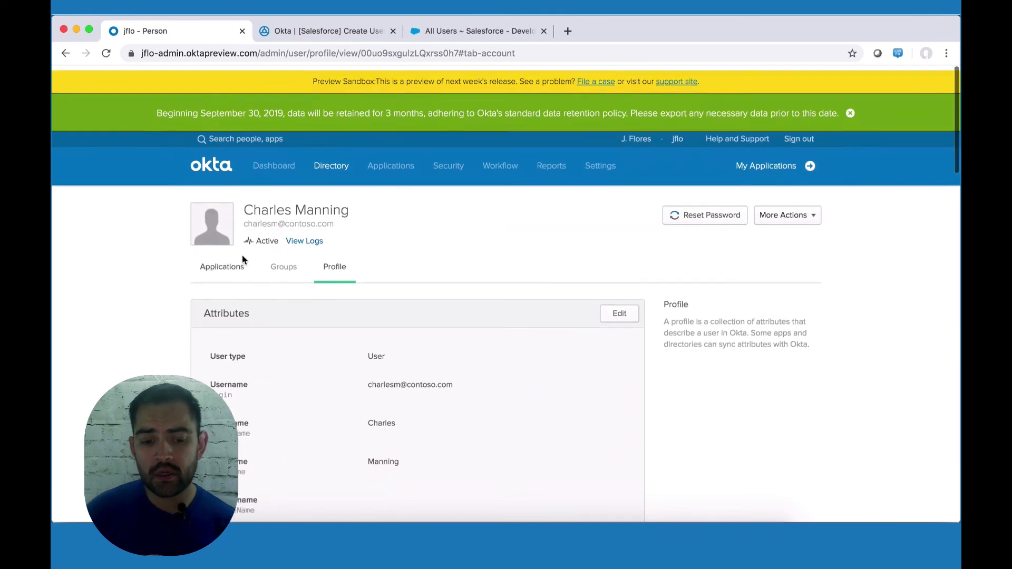
left_click(236, 264)
scroll(343, 337, "down", 3)
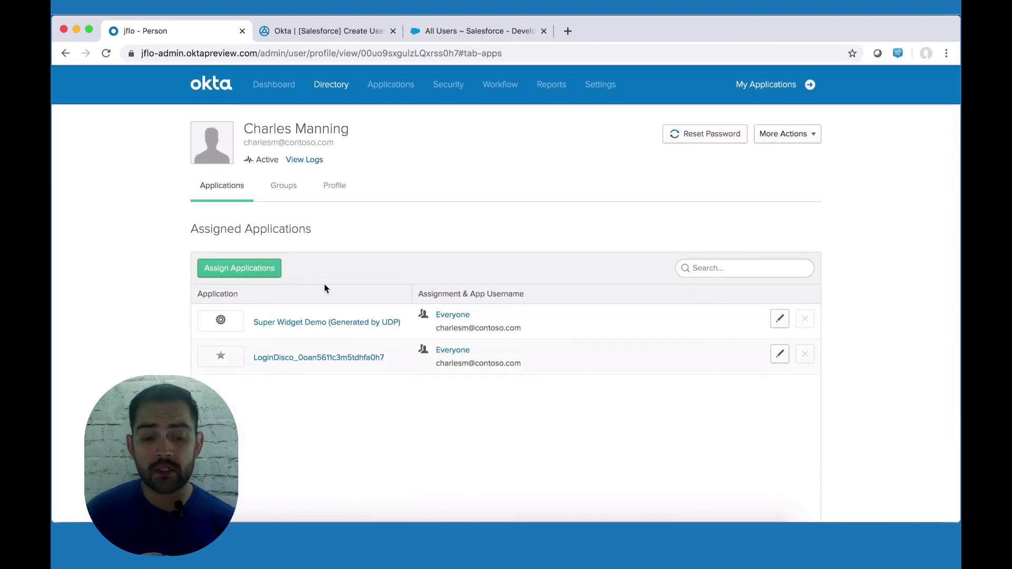
Step: Assign Salesforce.com to the test user and save the assignment details
left_click(257, 272)
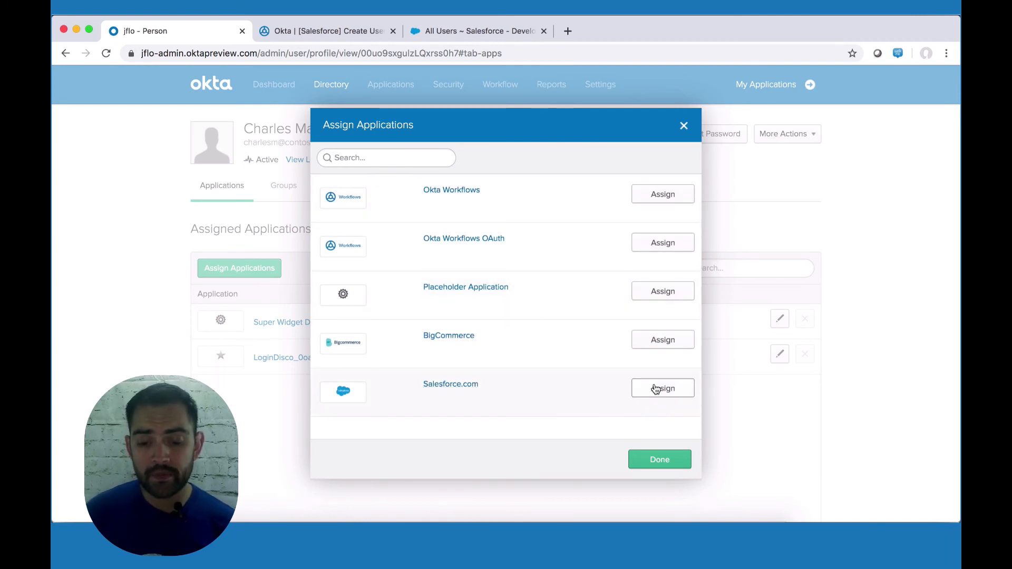
left_click(656, 389)
scroll(480, 298, "down", 5)
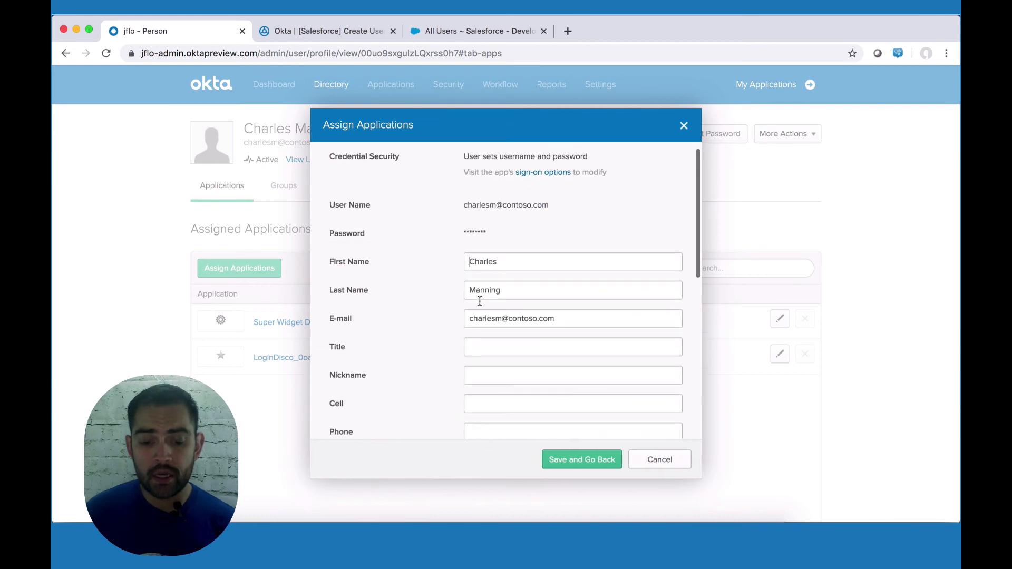
scroll(481, 300, "down", 3)
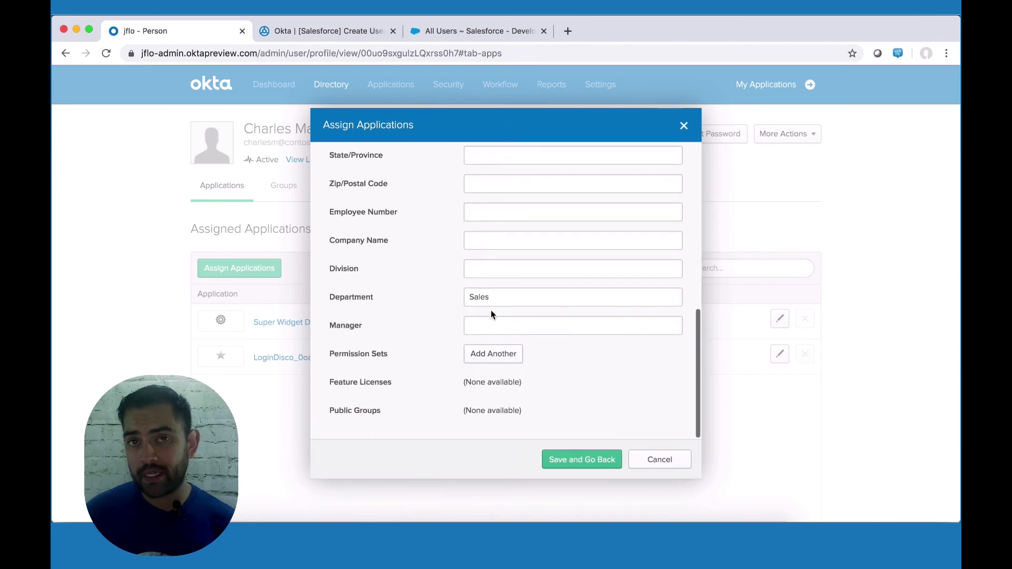
left_click(576, 462)
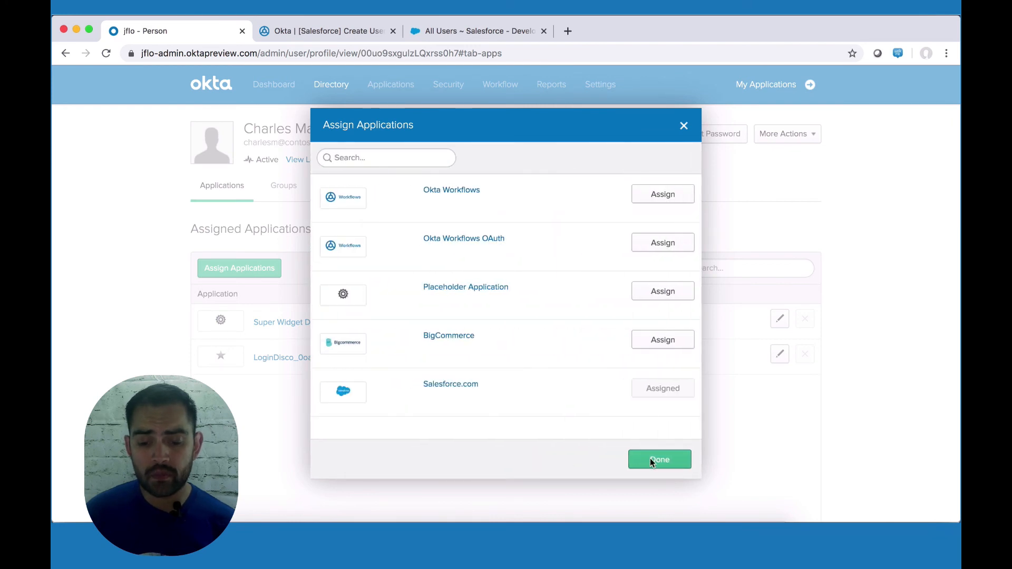
left_click(659, 460)
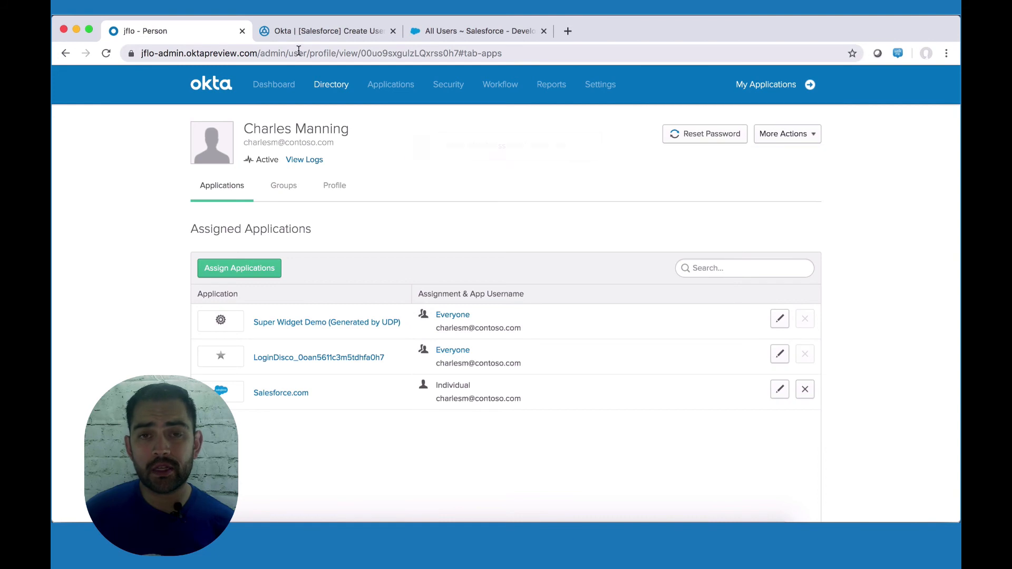
Step: Check the First Name and Username inputs on the successful run's Create User card in Flow History
left_click(313, 35)
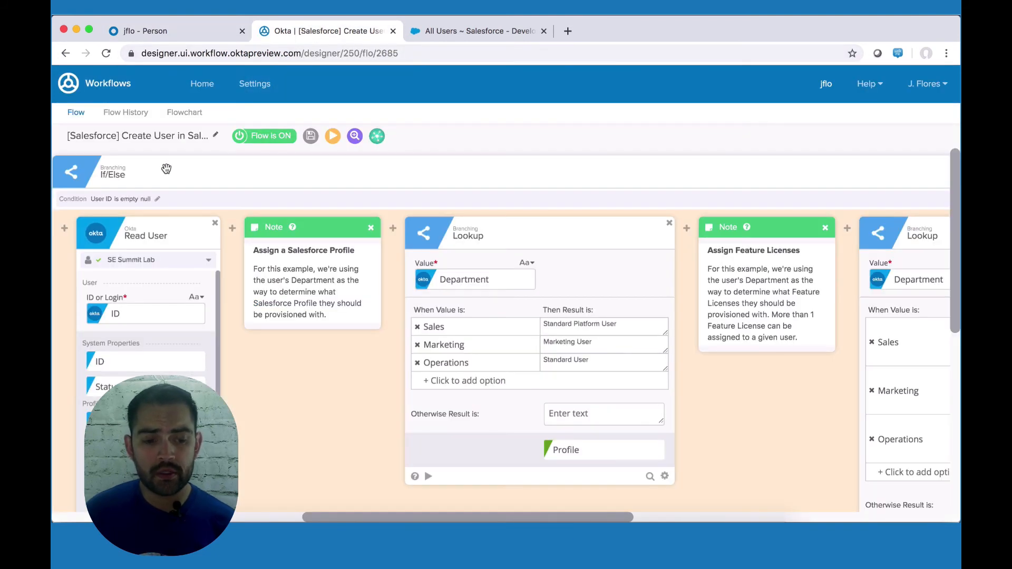
left_click(126, 113)
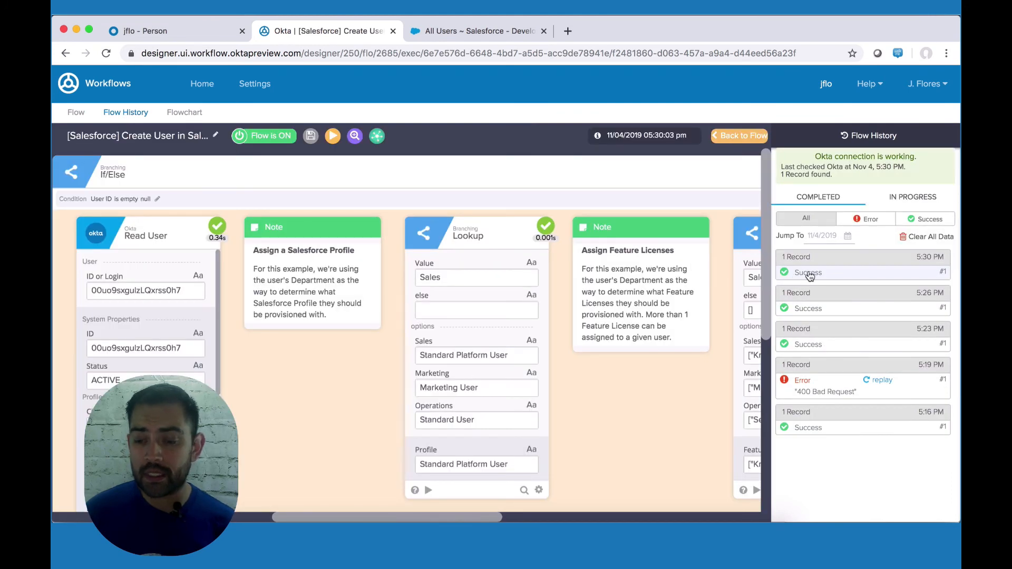
scroll(358, 338, "down", 2)
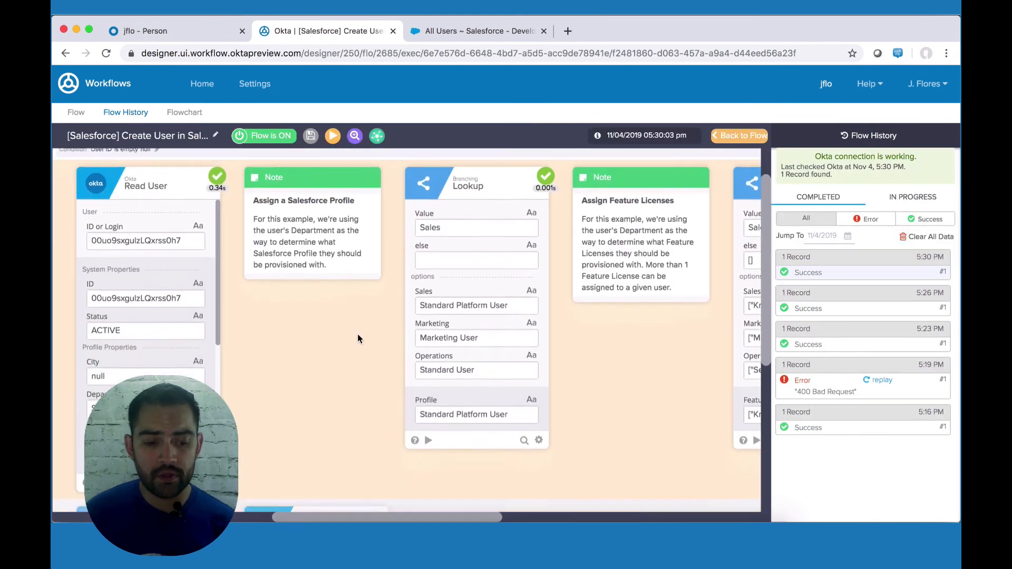
scroll(358, 338, "down", 1)
mouse_move(134, 375)
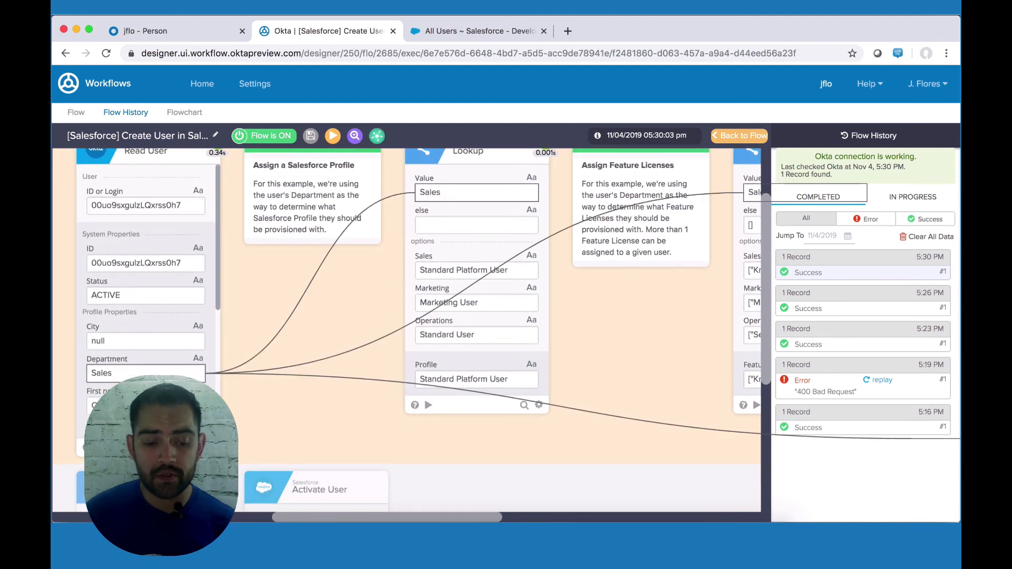
scroll(401, 305, "right", 3)
scroll(400, 304, "up", 2)
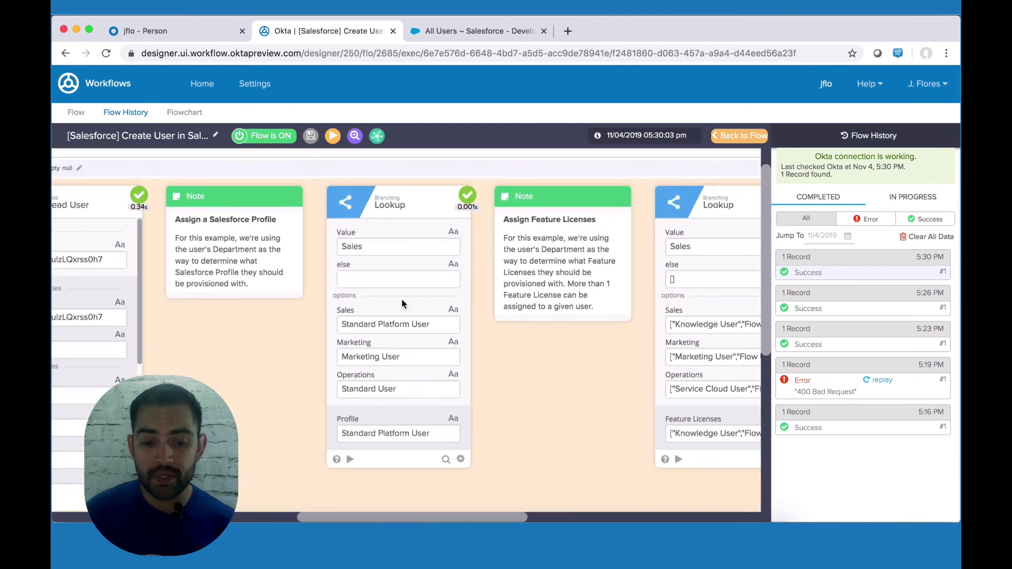
scroll(526, 306, "right", 7)
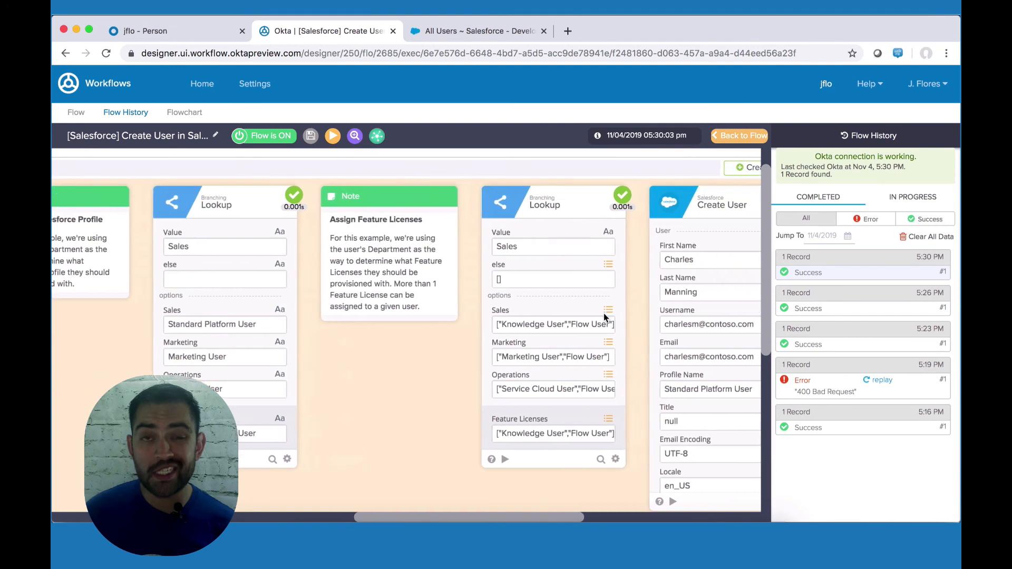
scroll(603, 313, "right", 3)
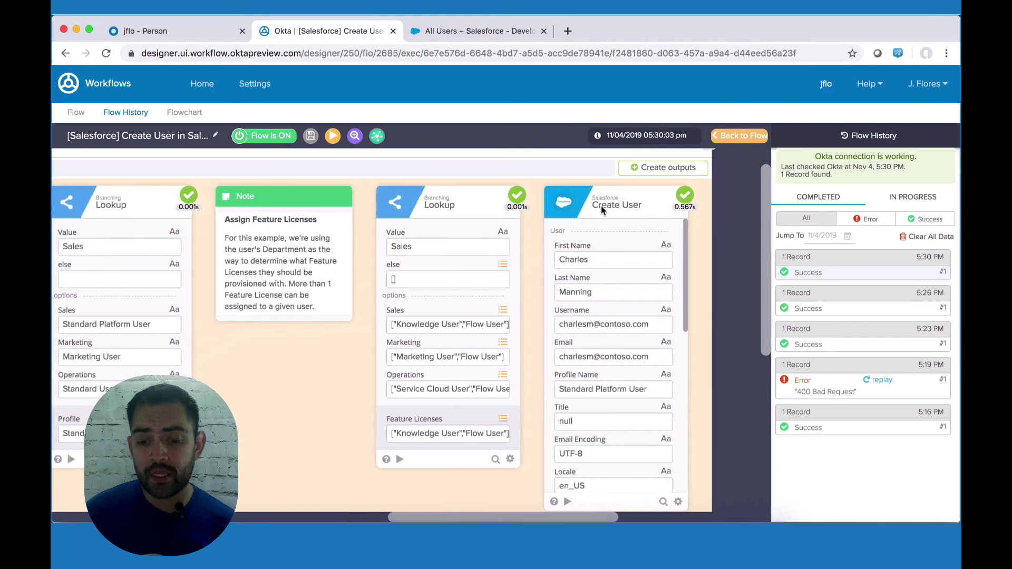
mouse_move(597, 265)
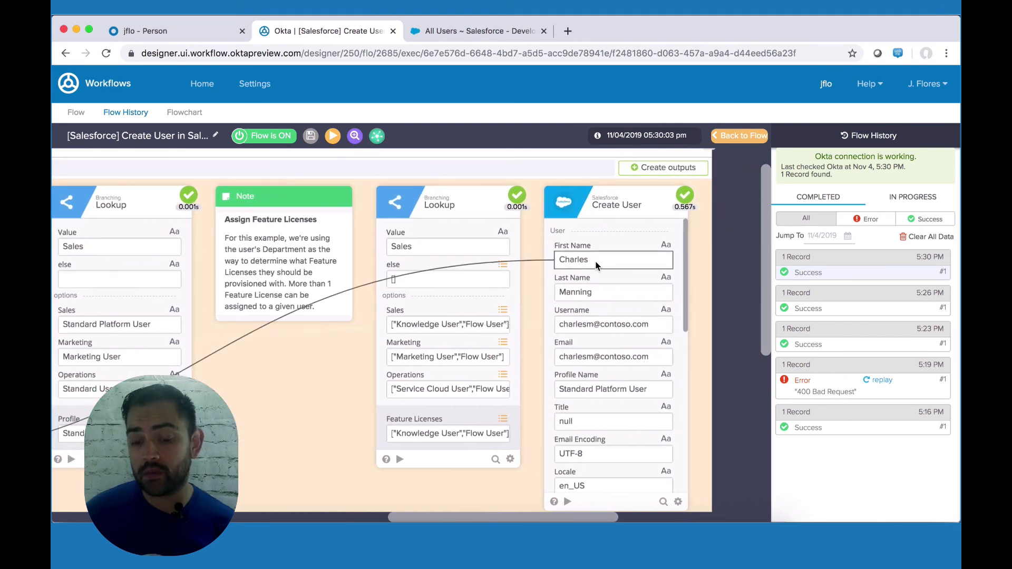
mouse_move(602, 318)
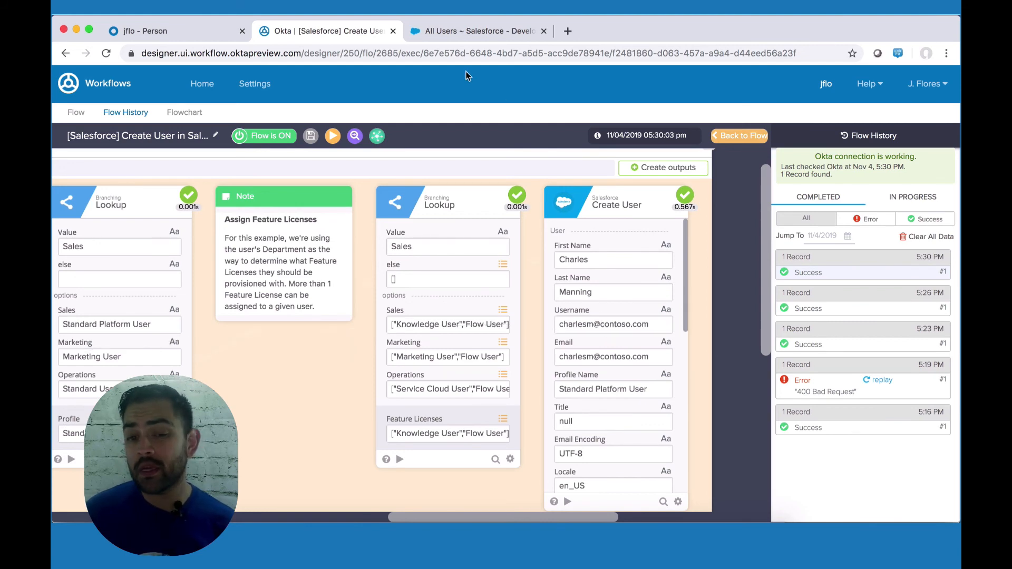
left_click(461, 35)
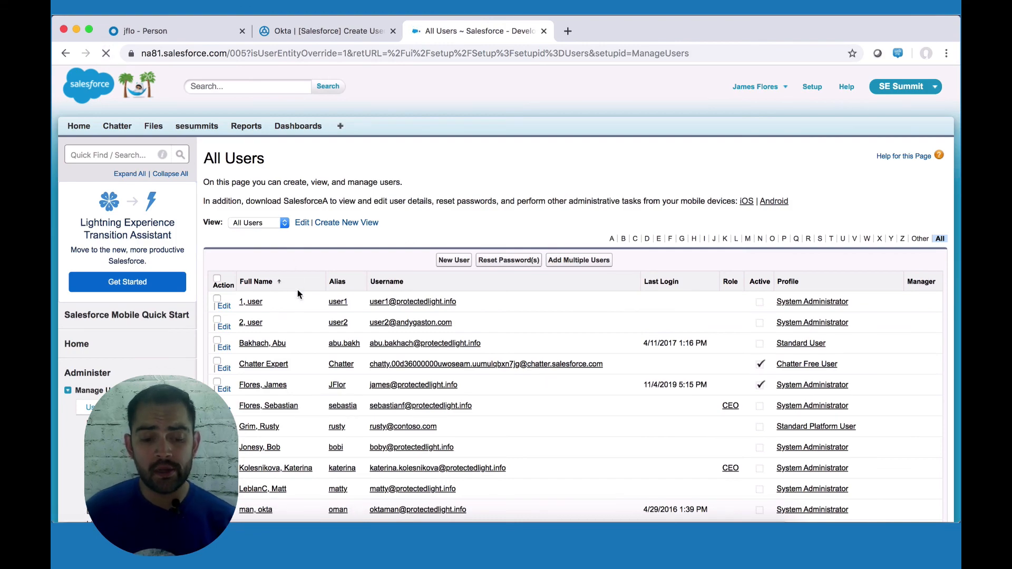
Step: Find the new, not yet active Standard Platform User in Salesforce All Users, then open their Okta profile
scroll(298, 296, "down", 3)
scroll(300, 299, "down", 6)
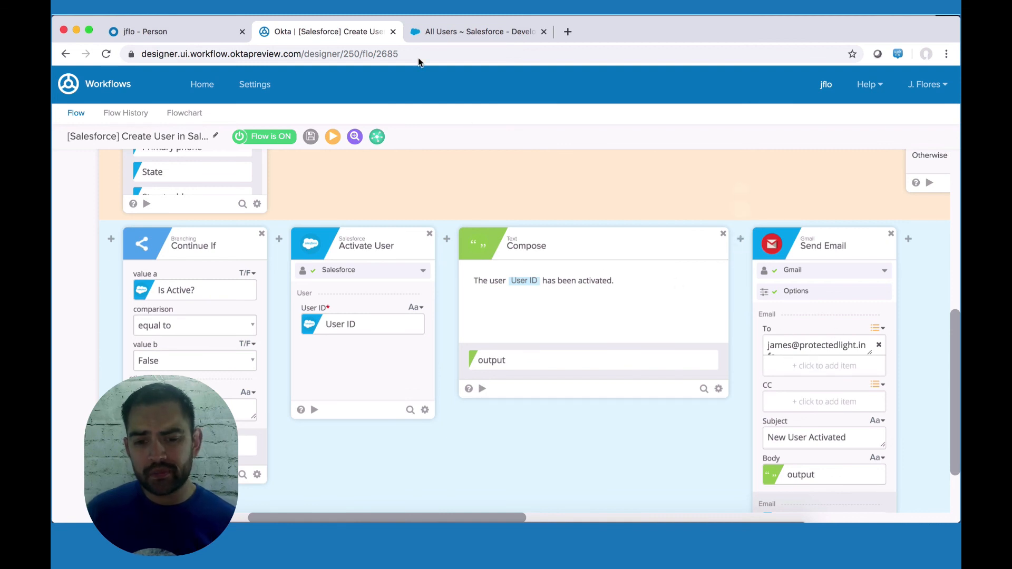
left_click(462, 32)
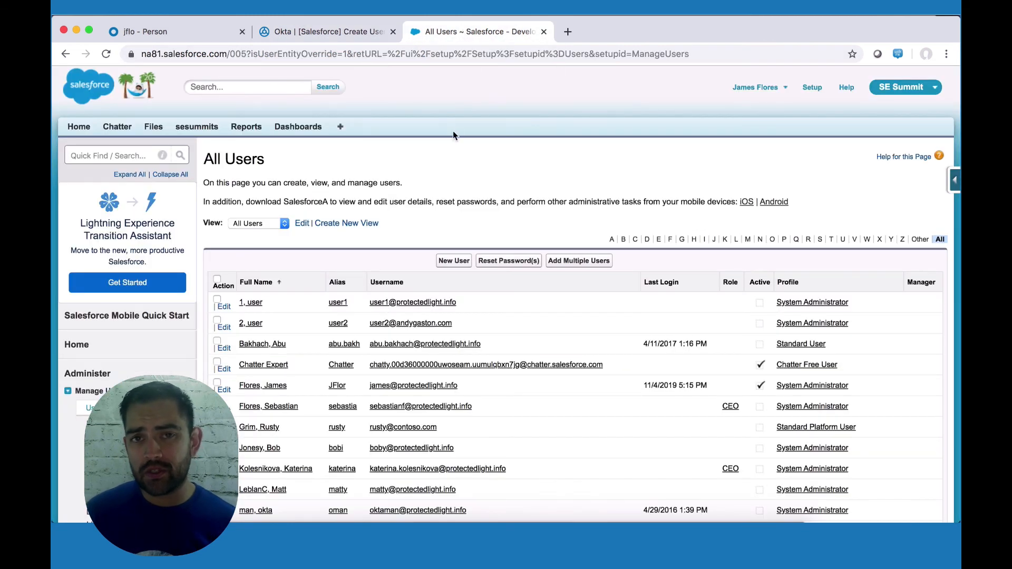
scroll(352, 374, "down", 3)
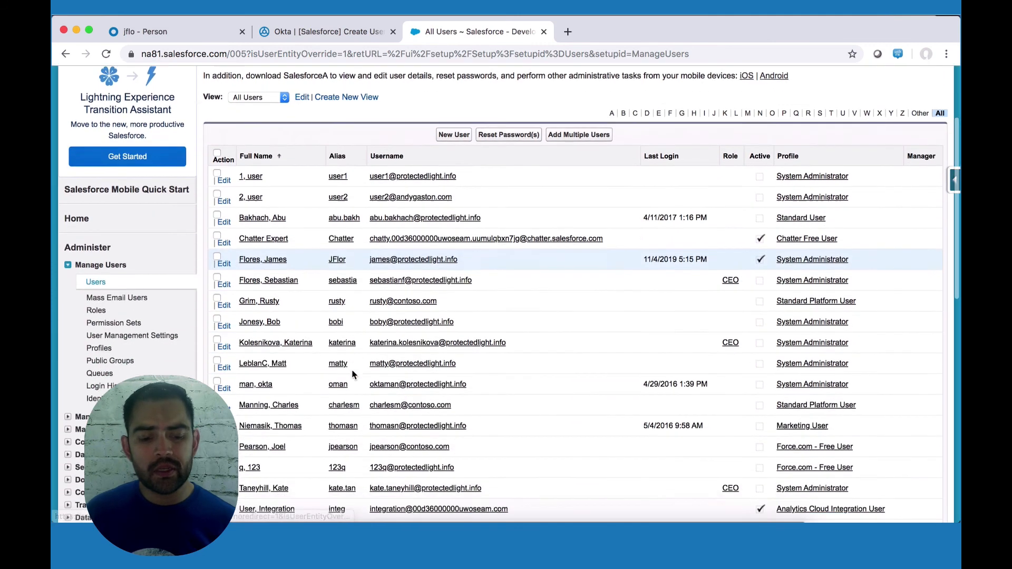
scroll(316, 376, "down", 2)
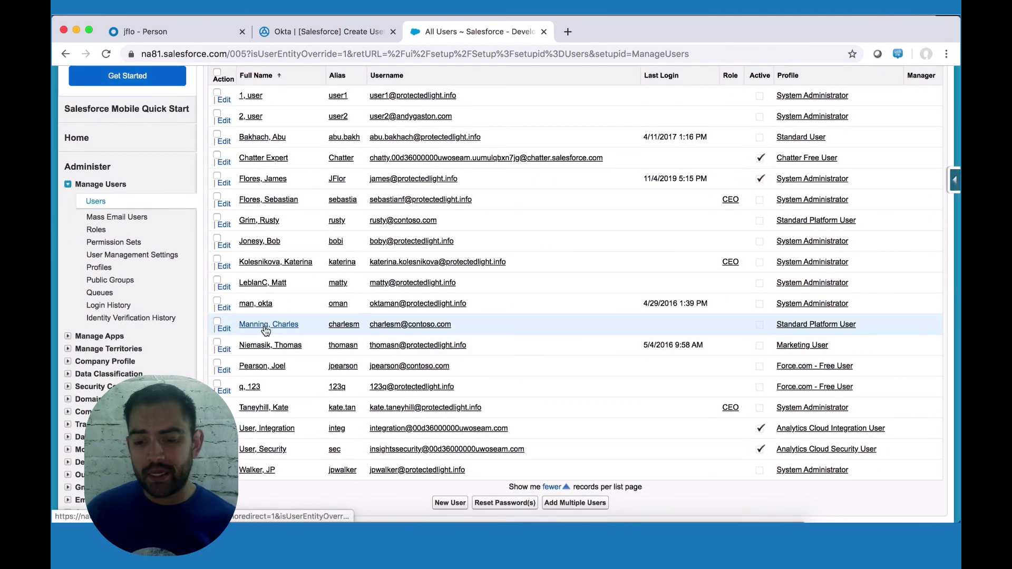
left_click(159, 29)
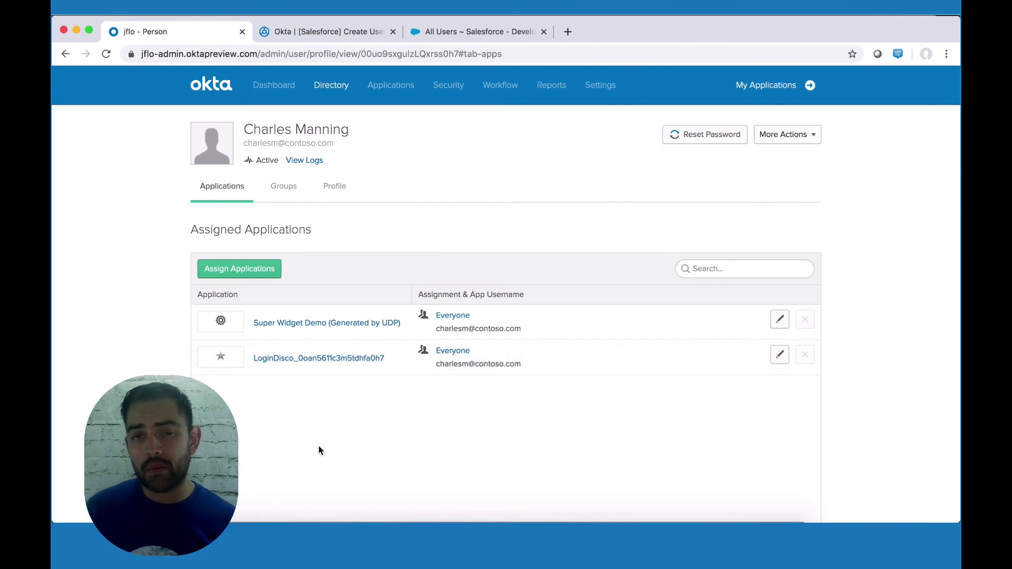
Step: Assign Salesforce.com to the test user again with department Sales
left_click(265, 272)
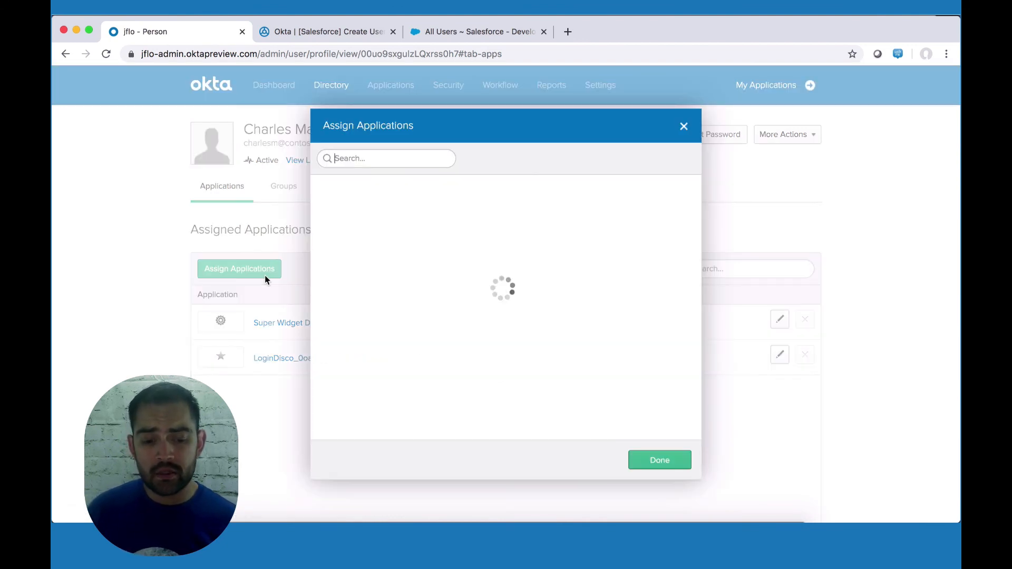
left_click(653, 390)
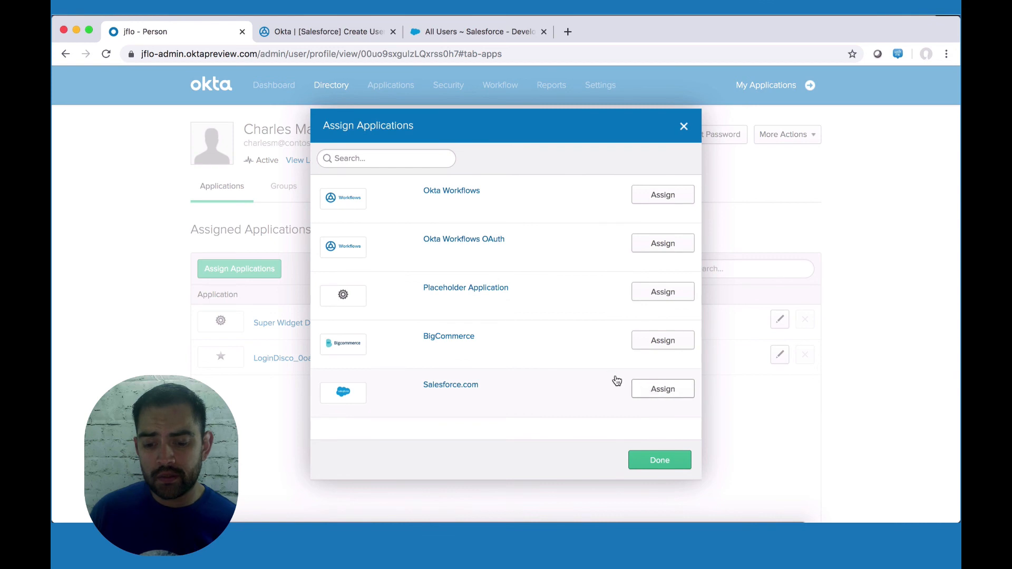
scroll(583, 362, "down", 10)
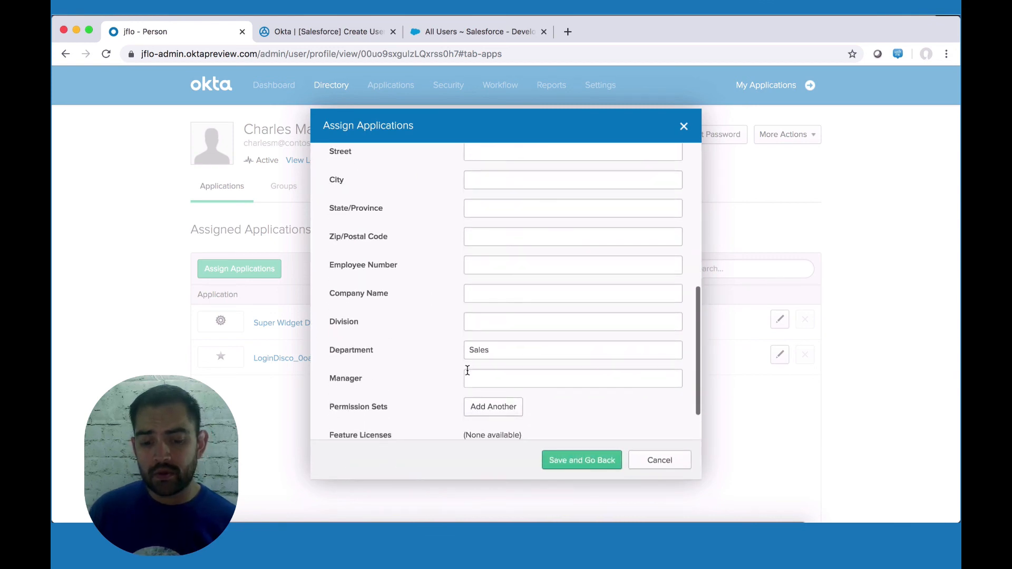
left_click(574, 460)
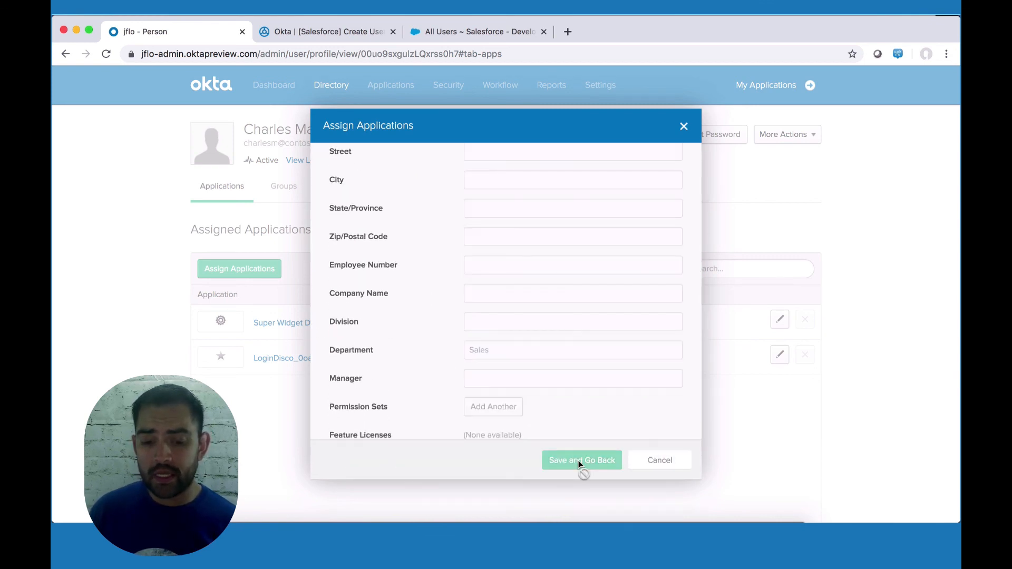
left_click(631, 466)
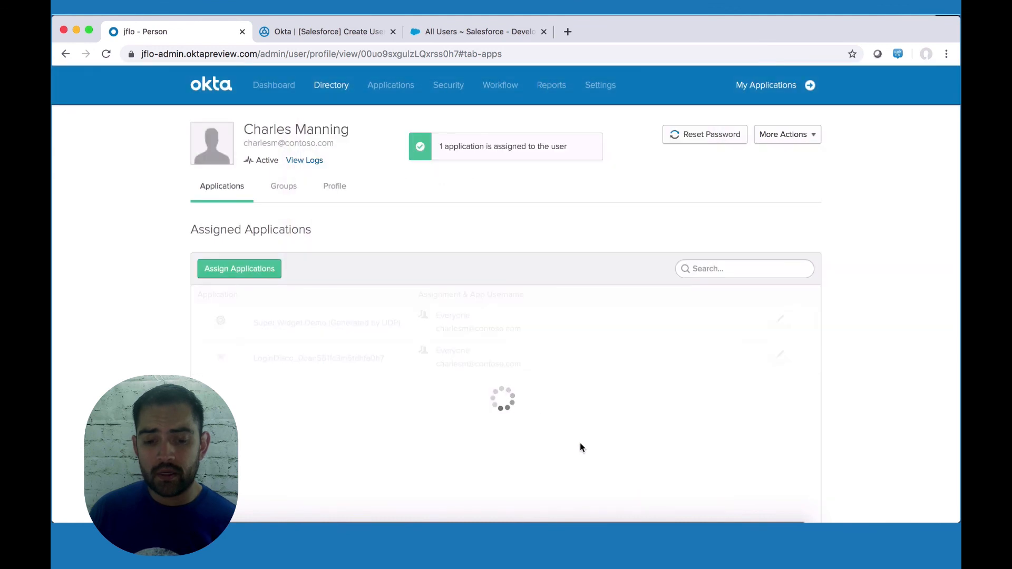
left_click(327, 30)
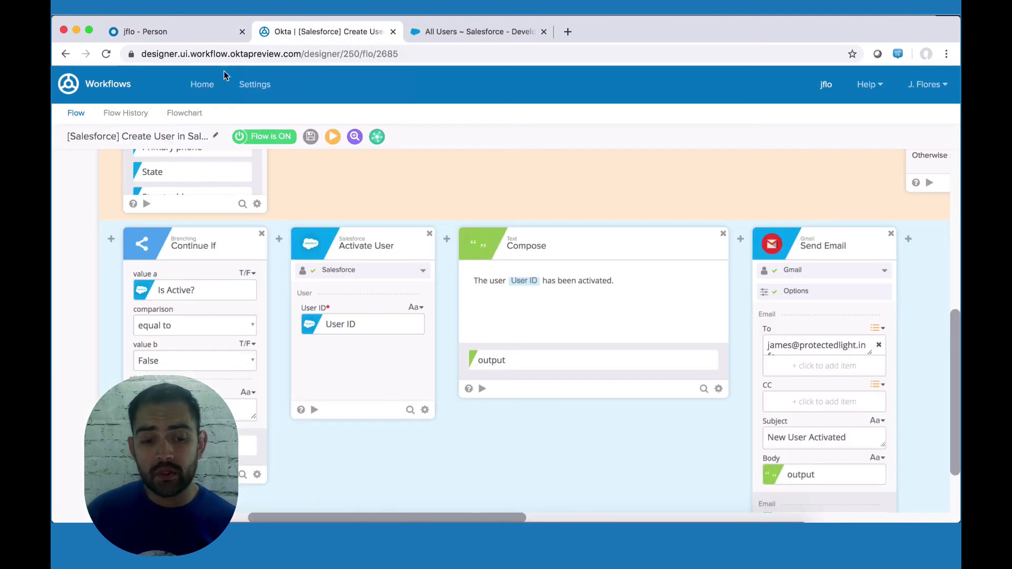
Step: Confirm the 5:49 PM run succeeded through Send Email and the Salesforce user is now Active
left_click(131, 113)
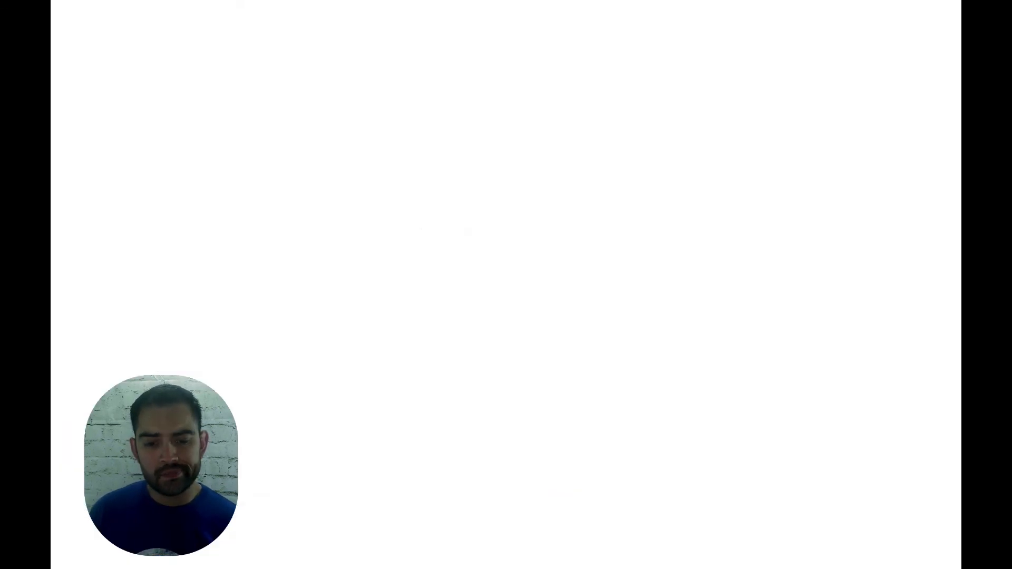
scroll(417, 264, "down", 1)
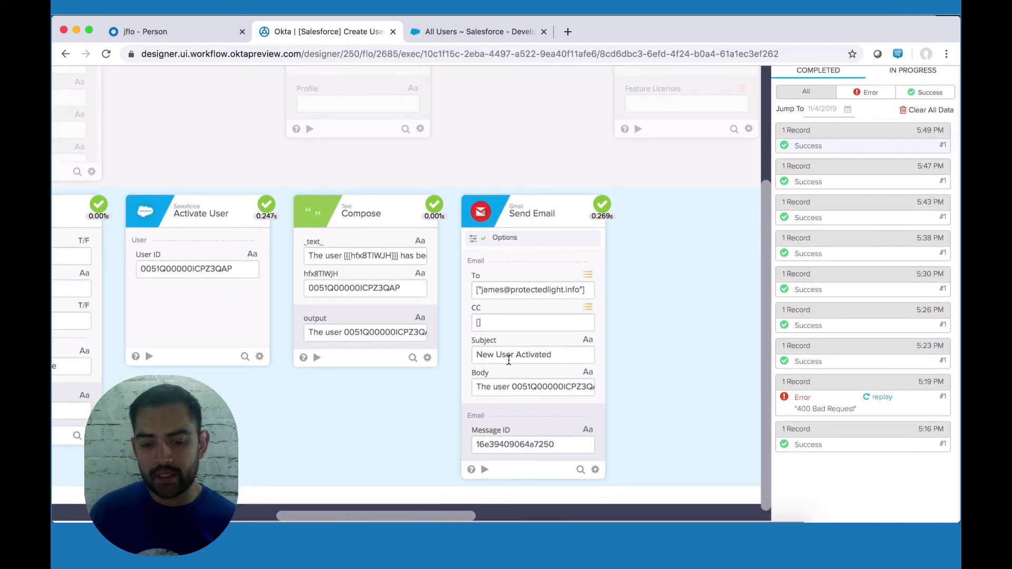
scroll(522, 416, "up", 1)
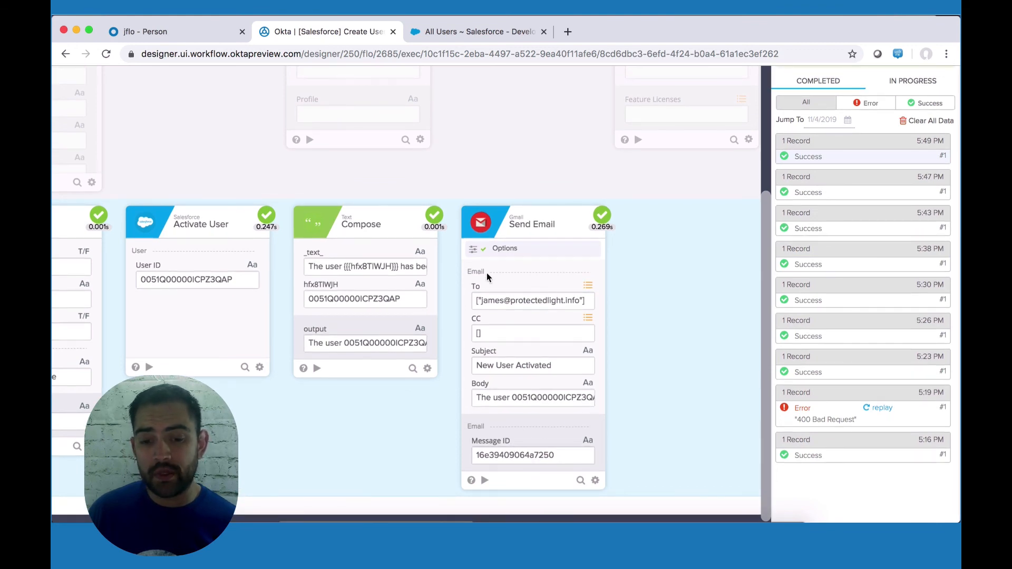
left_click(504, 33)
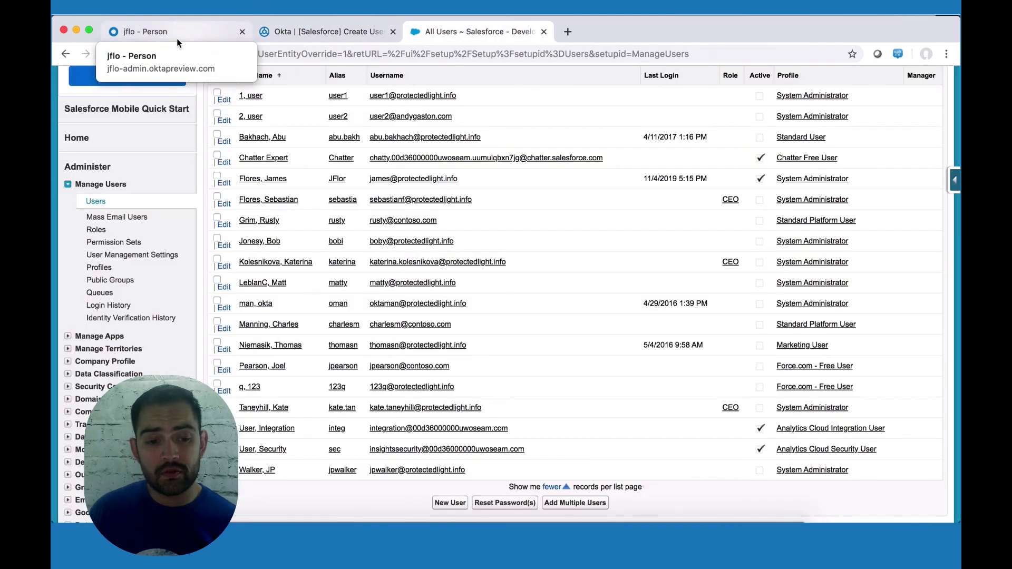
left_click(109, 56)
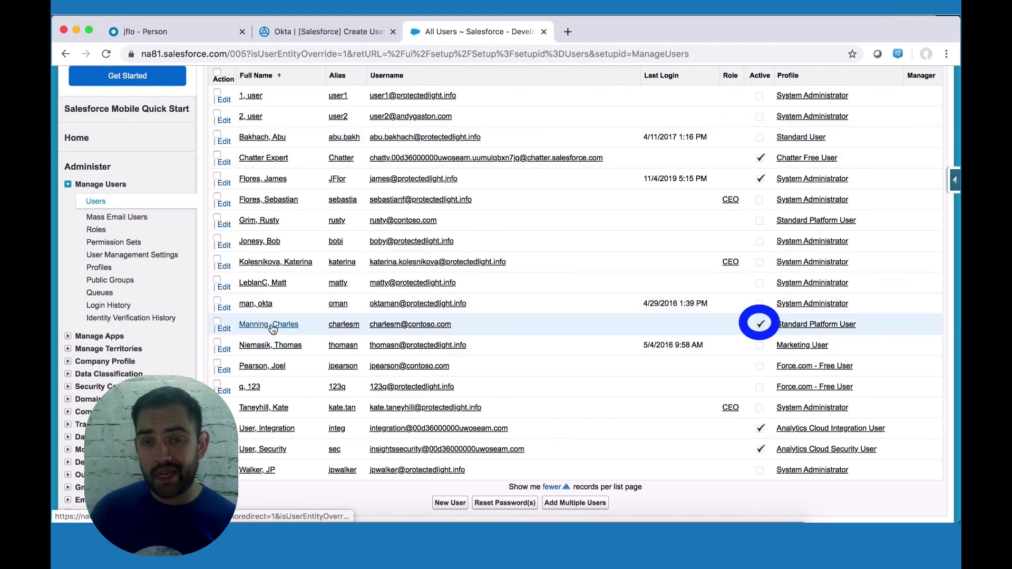
key("super+grave")
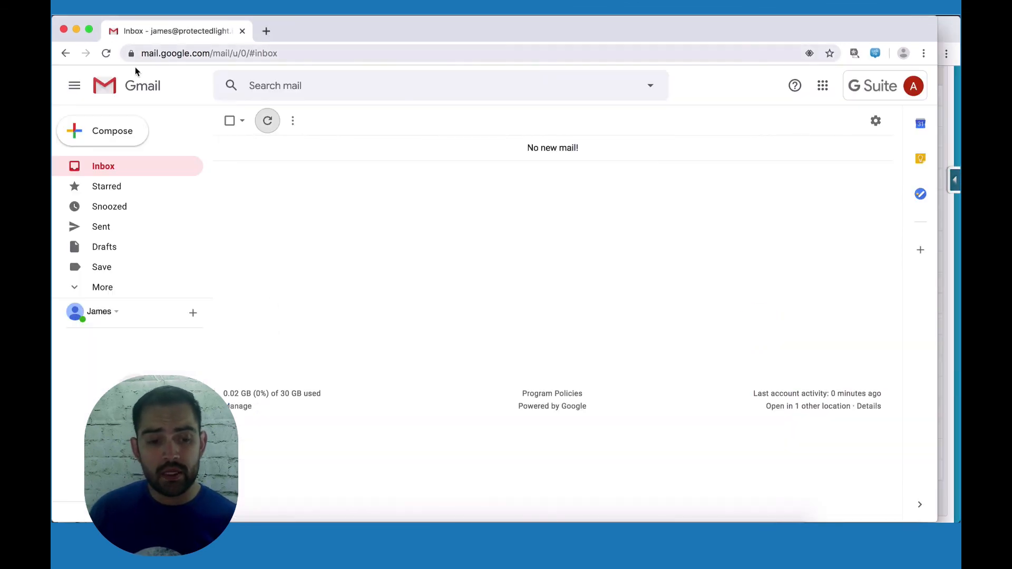
Step: Refresh the Gmail inbox and open the 'New User Activated' email
left_click(105, 55)
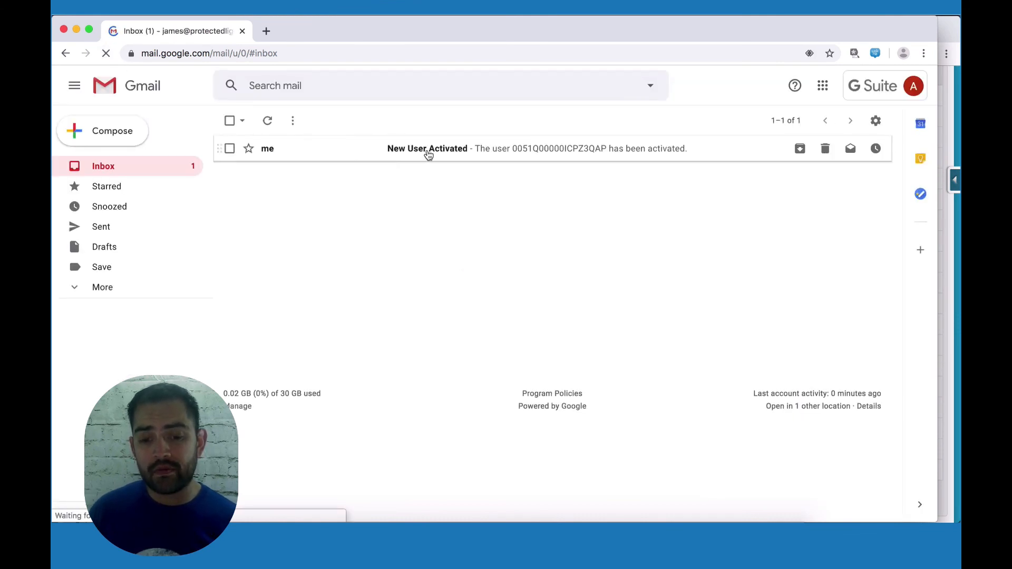
left_click(428, 151)
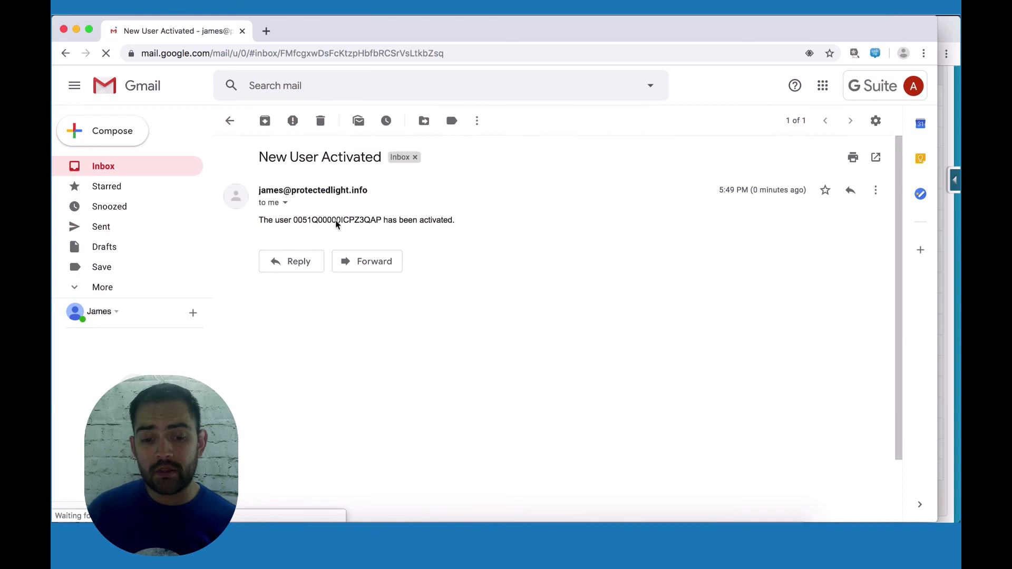